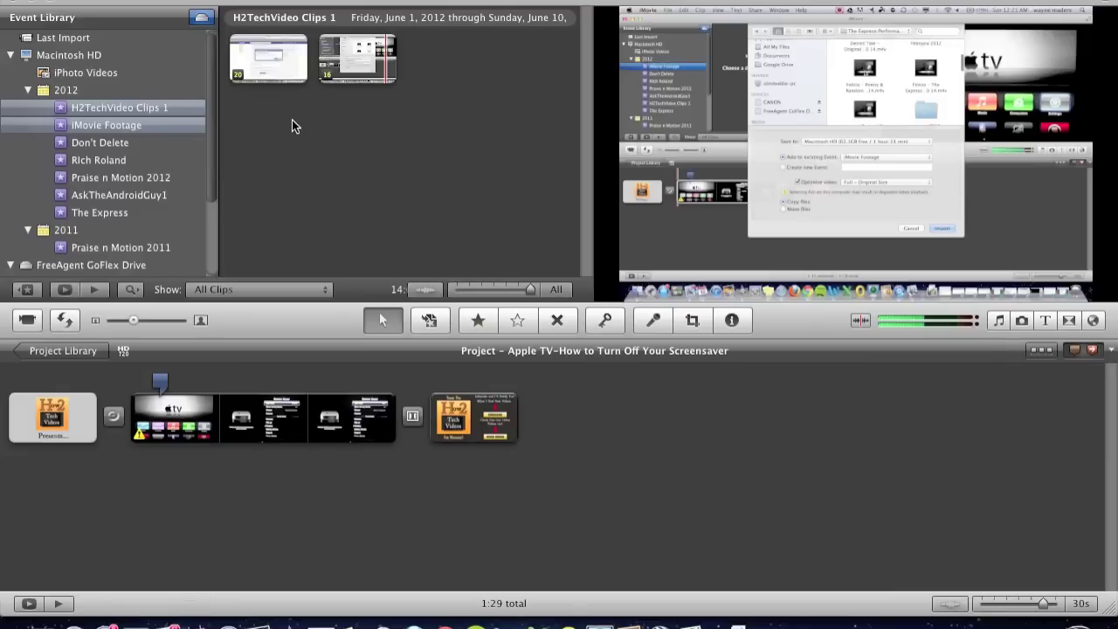
# Leave the Apple TV project and show the Project Library with all 16 projects
pyautogui.click(61, 350)
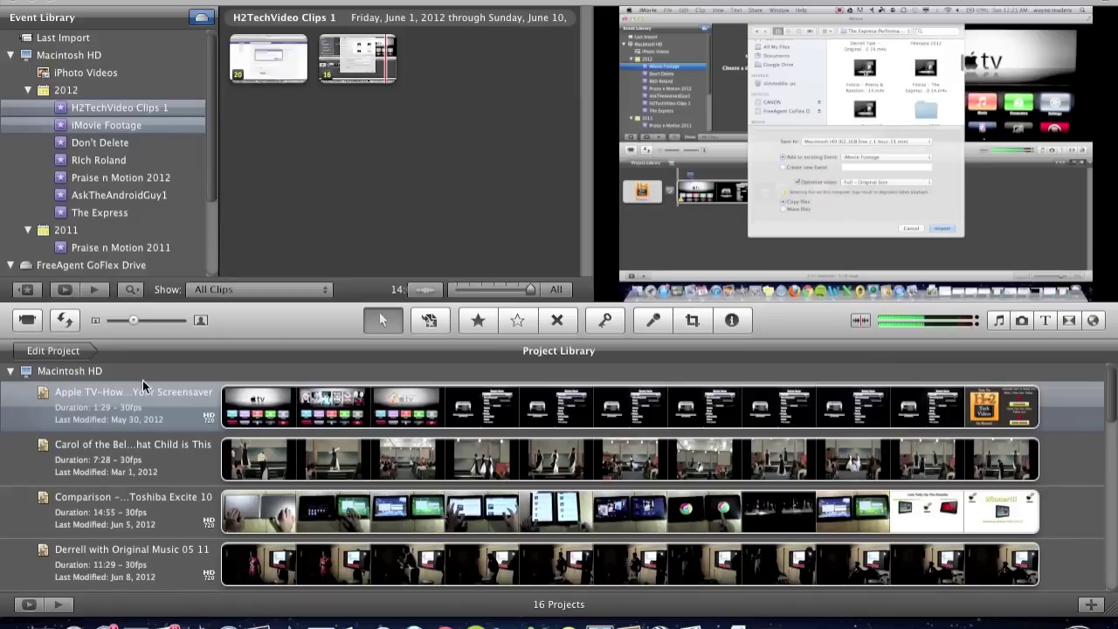
pyautogui.click(105, 2)
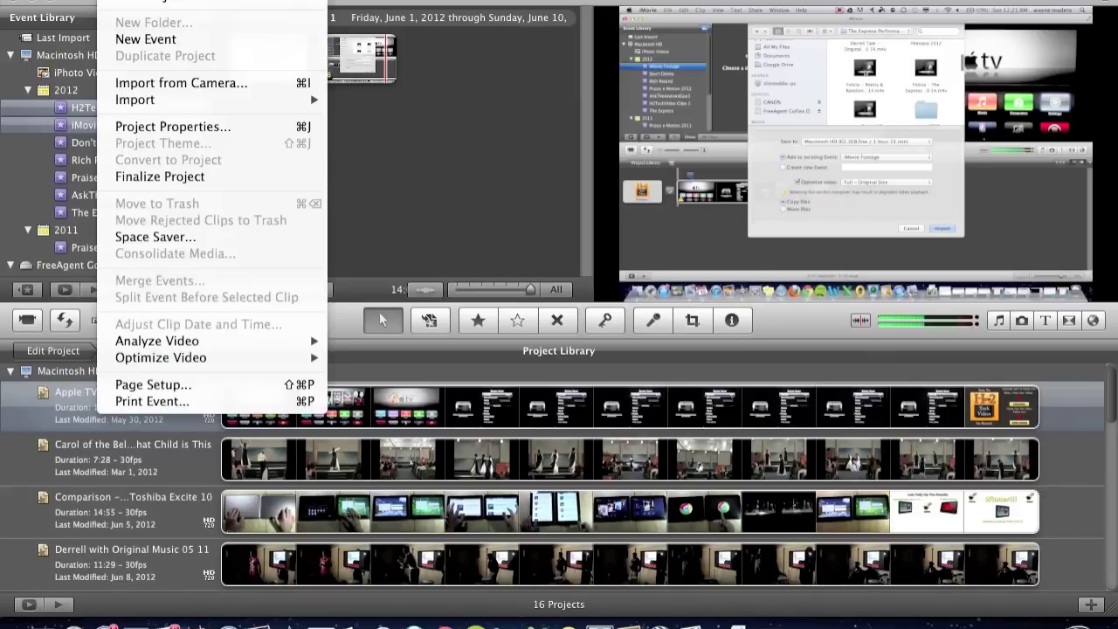
# Start a new project from the File menu and dismiss the iCal calendar server error
pyautogui.click(104, 2)
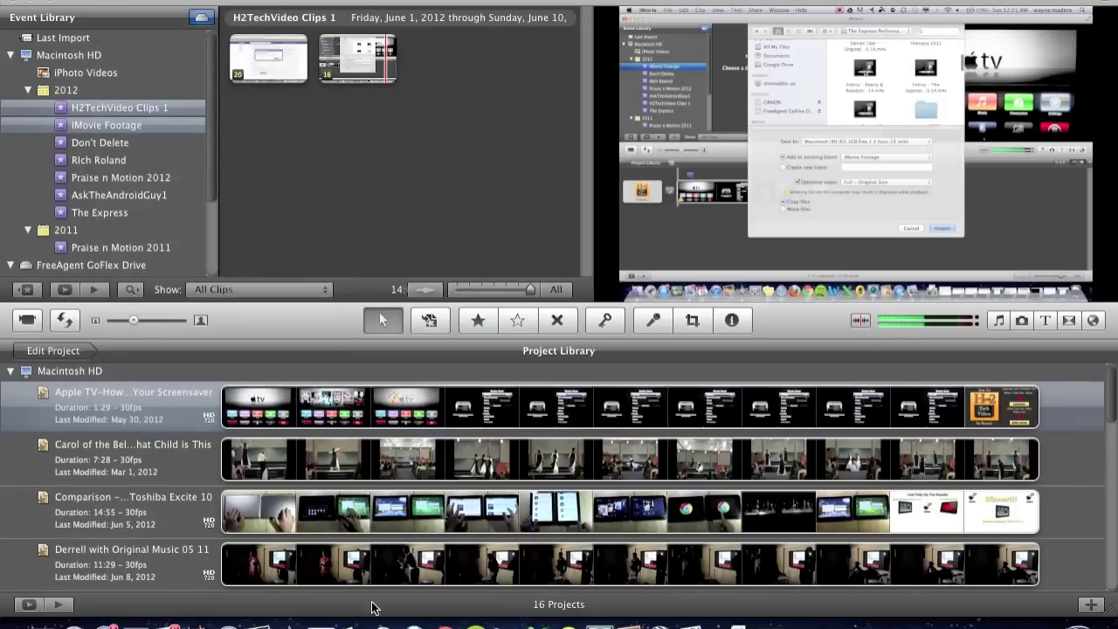
pyautogui.click(1094, 608)
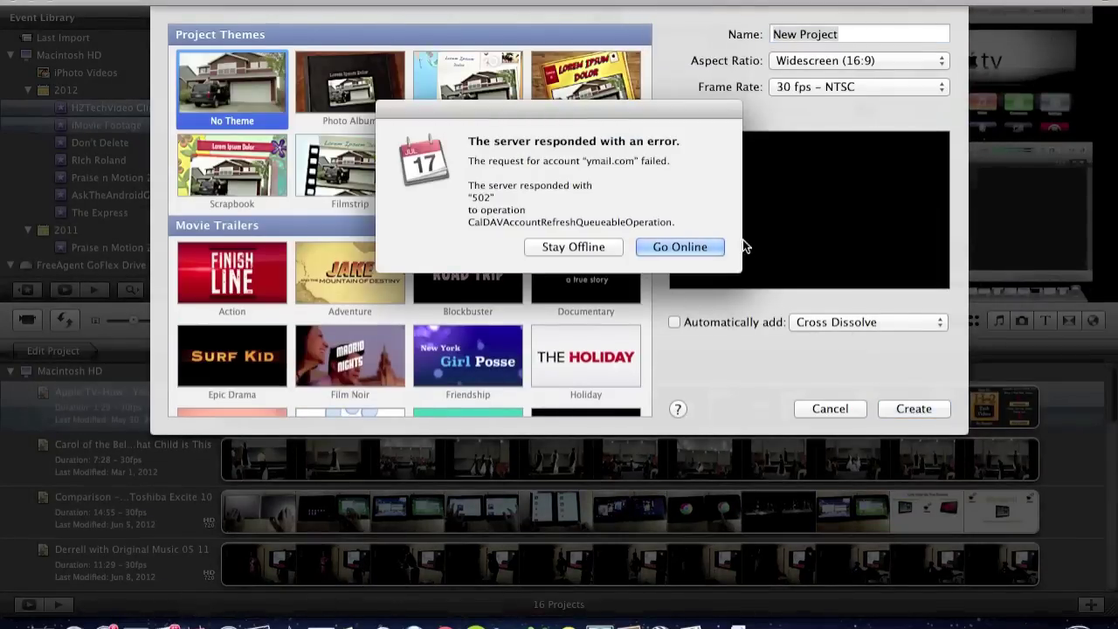
pyautogui.click(681, 245)
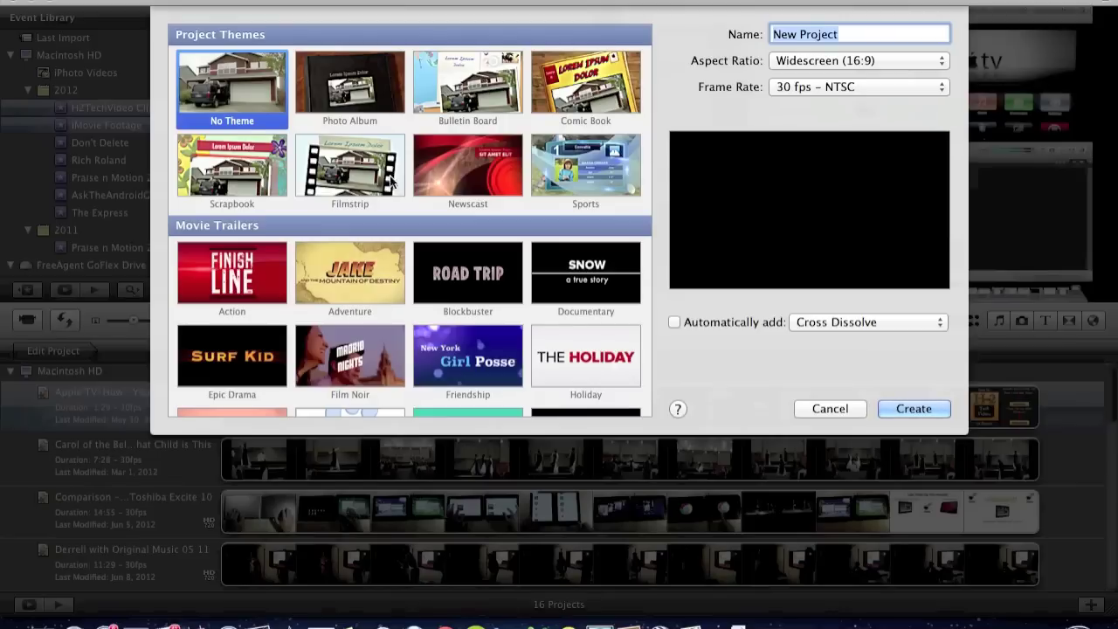
# Preview the Sports and Comic Book themes and scroll through the movie trailers
pyautogui.scroll(-2, 381, 294)
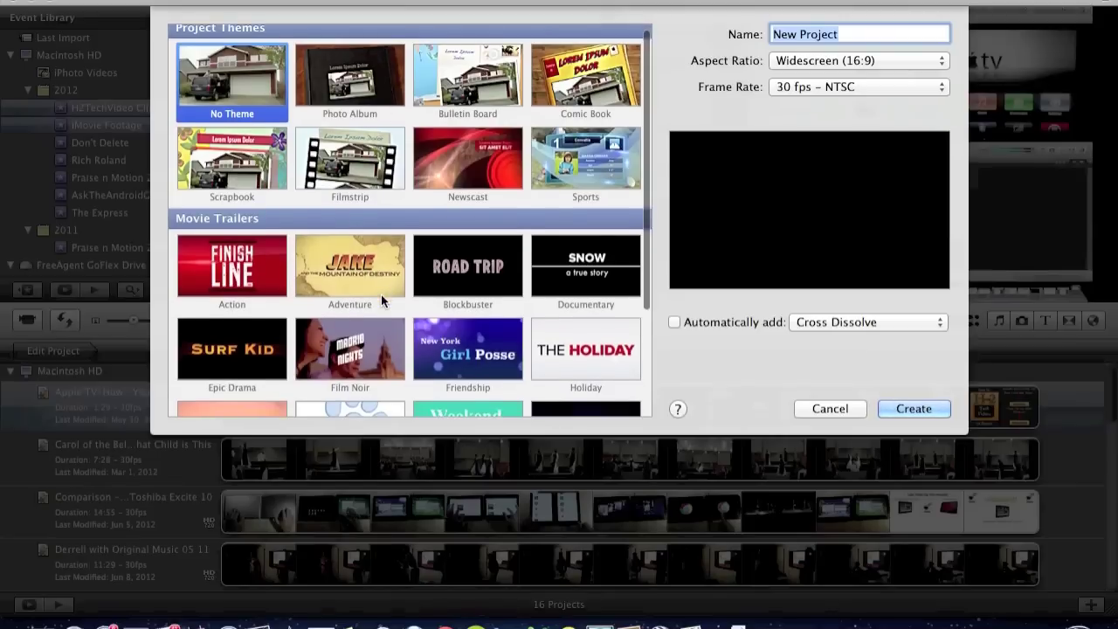
pyautogui.scroll(2, 381, 295)
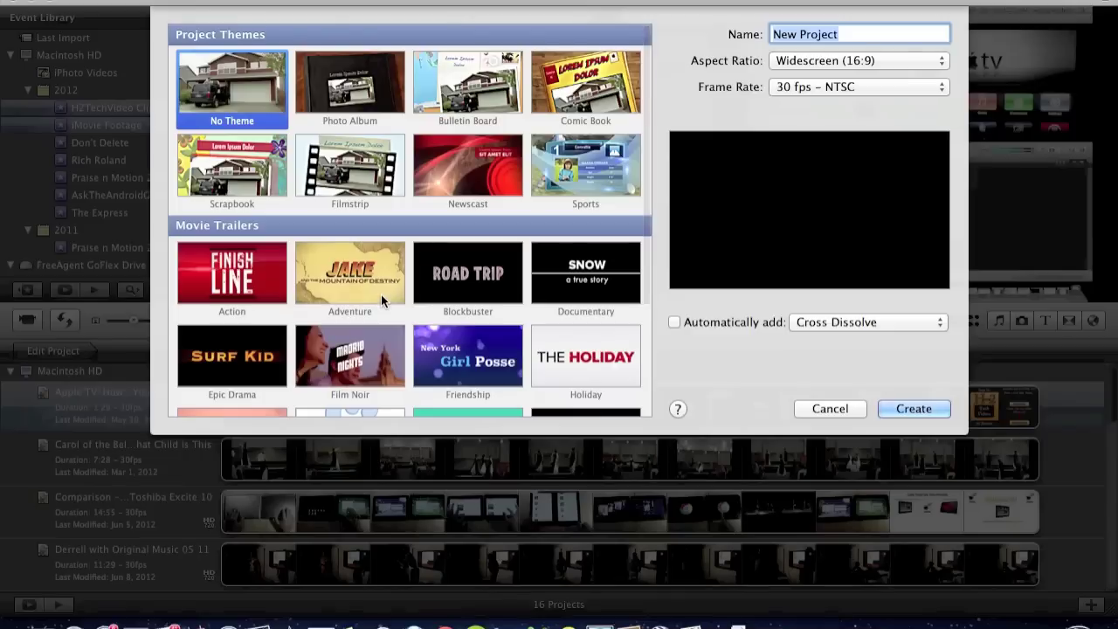
pyautogui.click(595, 179)
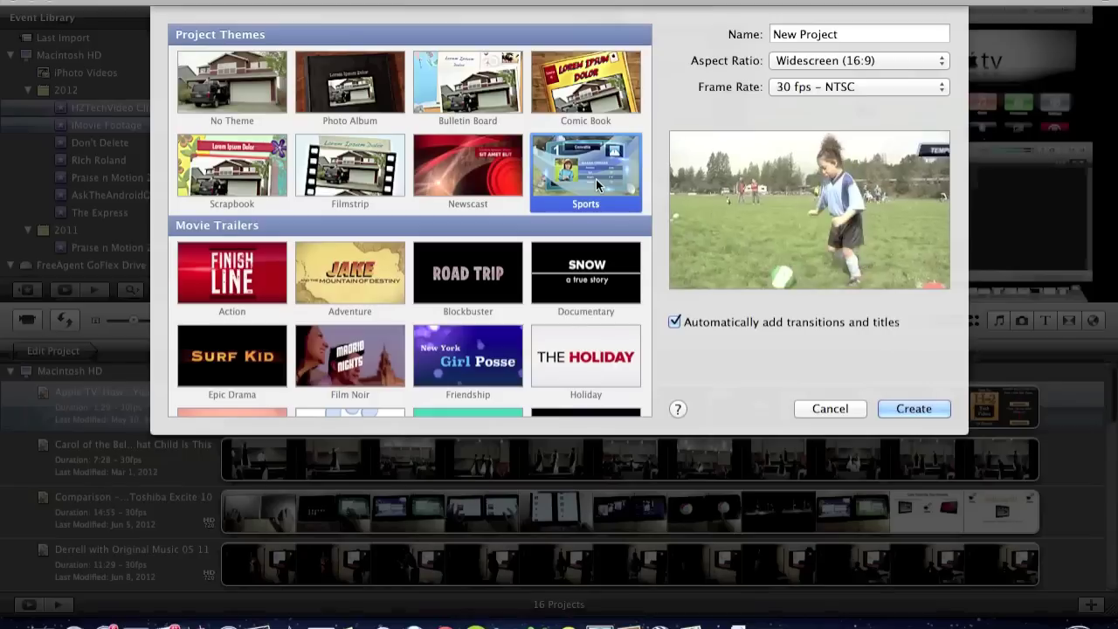
pyautogui.click(563, 103)
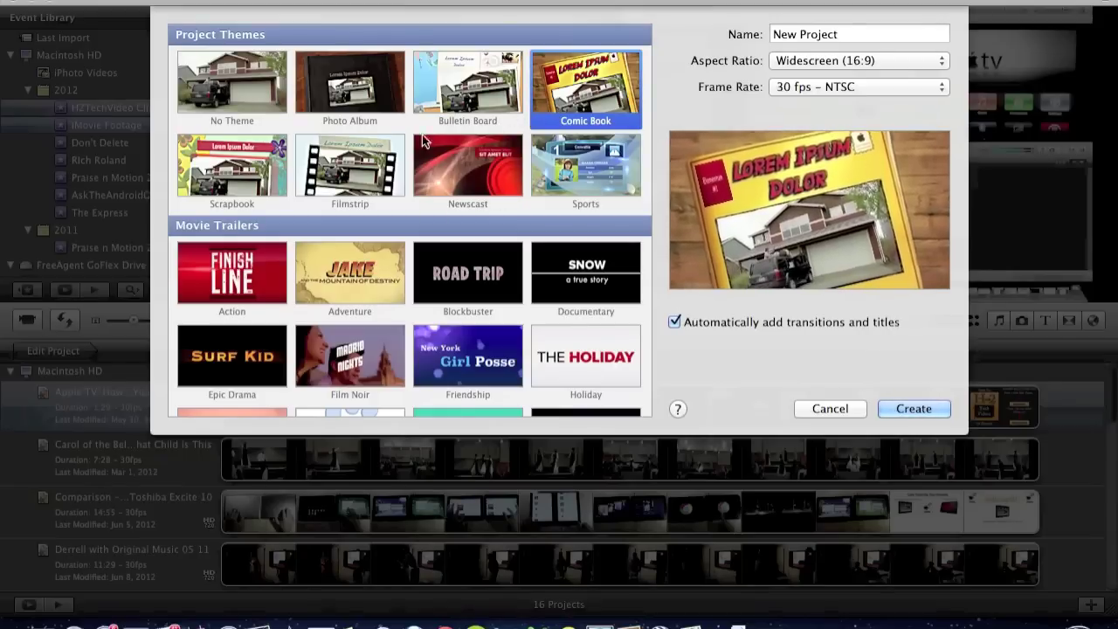
pyautogui.scroll(-5, 411, 277)
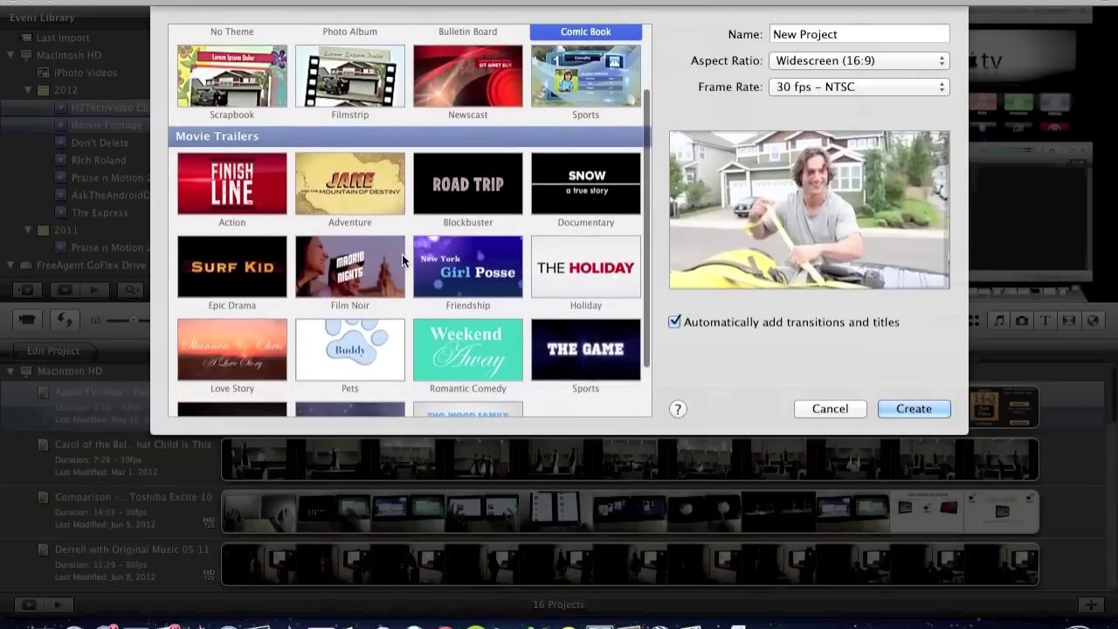
pyautogui.scroll(-3, 469, 328)
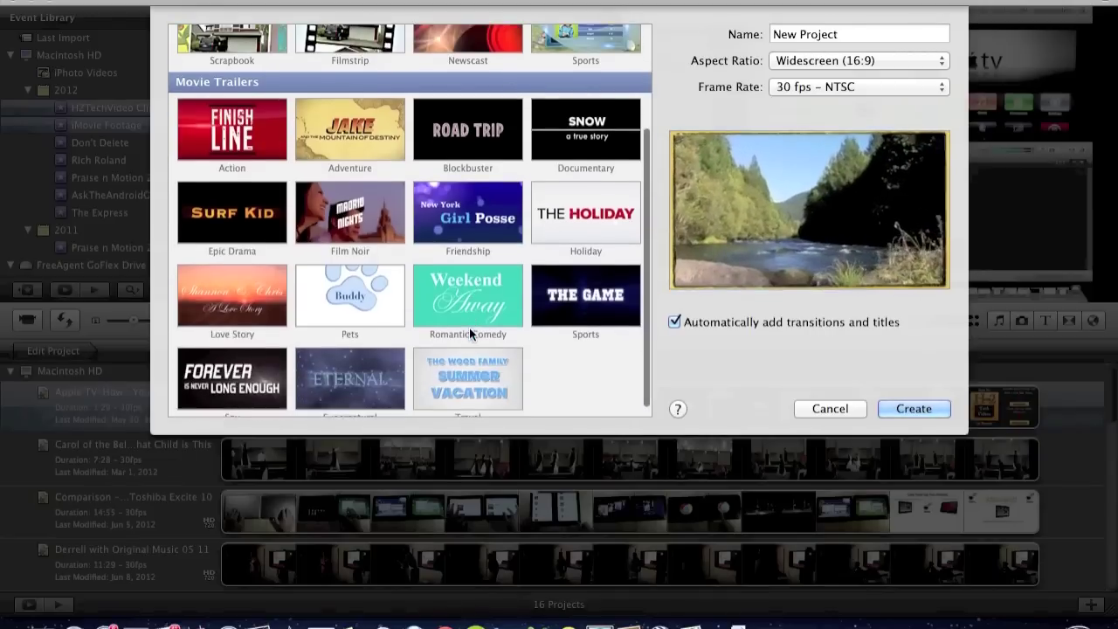
pyautogui.scroll(-1, 469, 328)
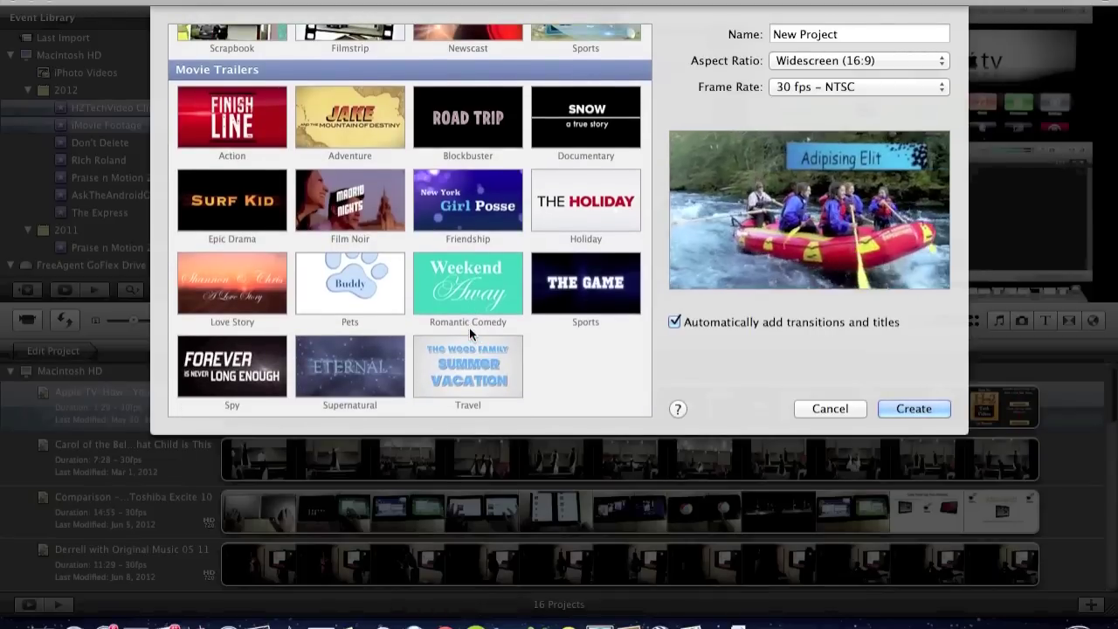
pyautogui.scroll(8, 468, 275)
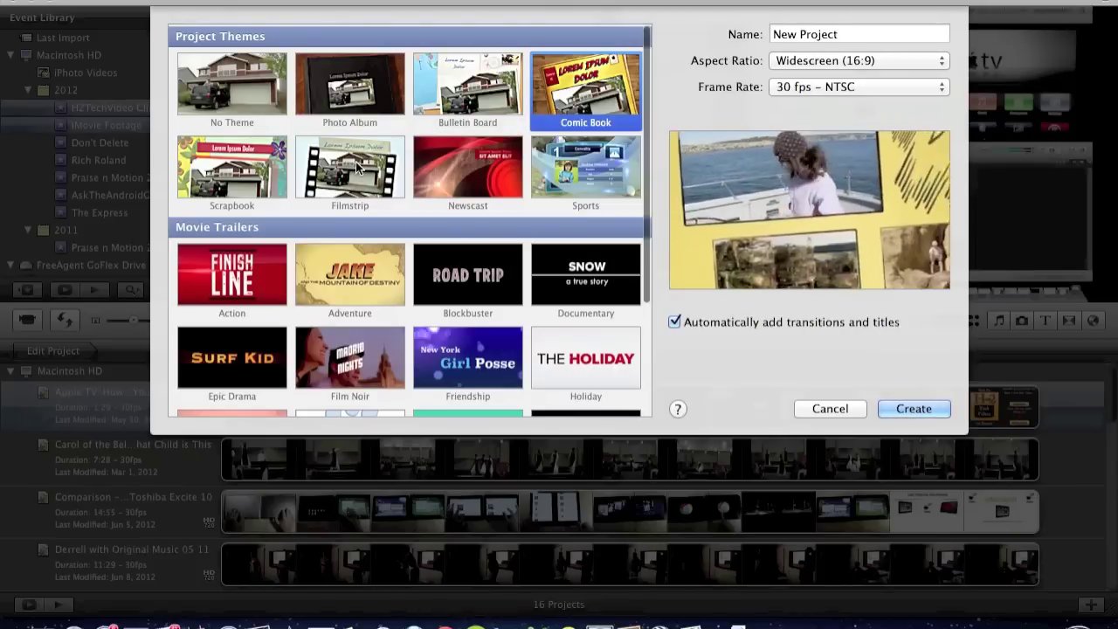
# Create 'Test Project 1' with No Theme, Widescreen (16:9) and 30 fps – NTSC
pyautogui.click(223, 95)
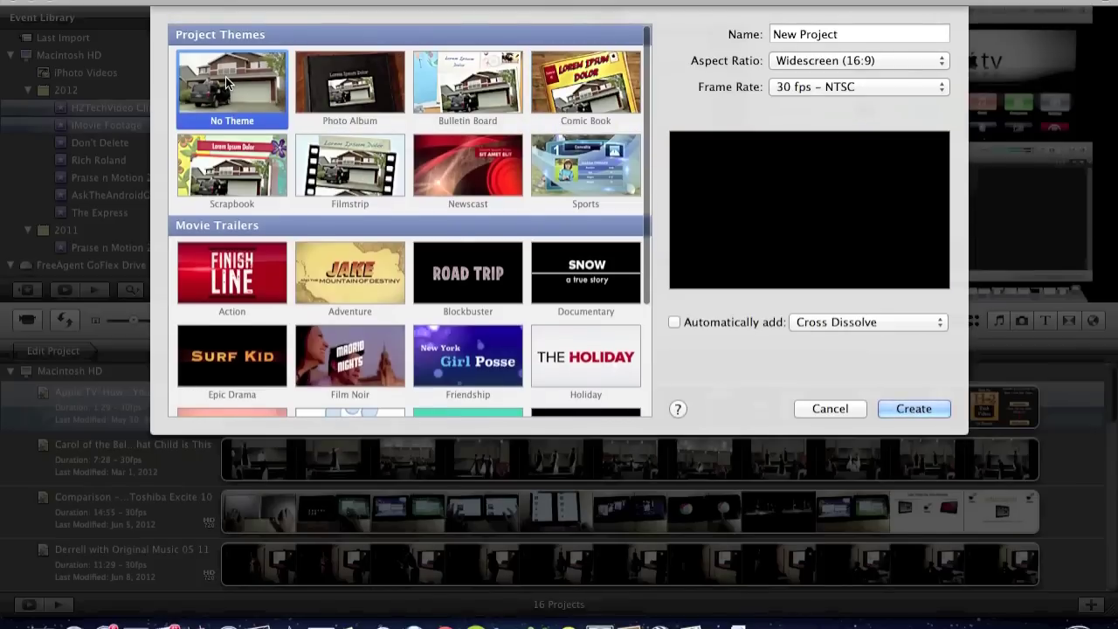
pyautogui.moveTo(839, 34); pyautogui.dragTo(747, 38)
pyautogui.write('Test ')
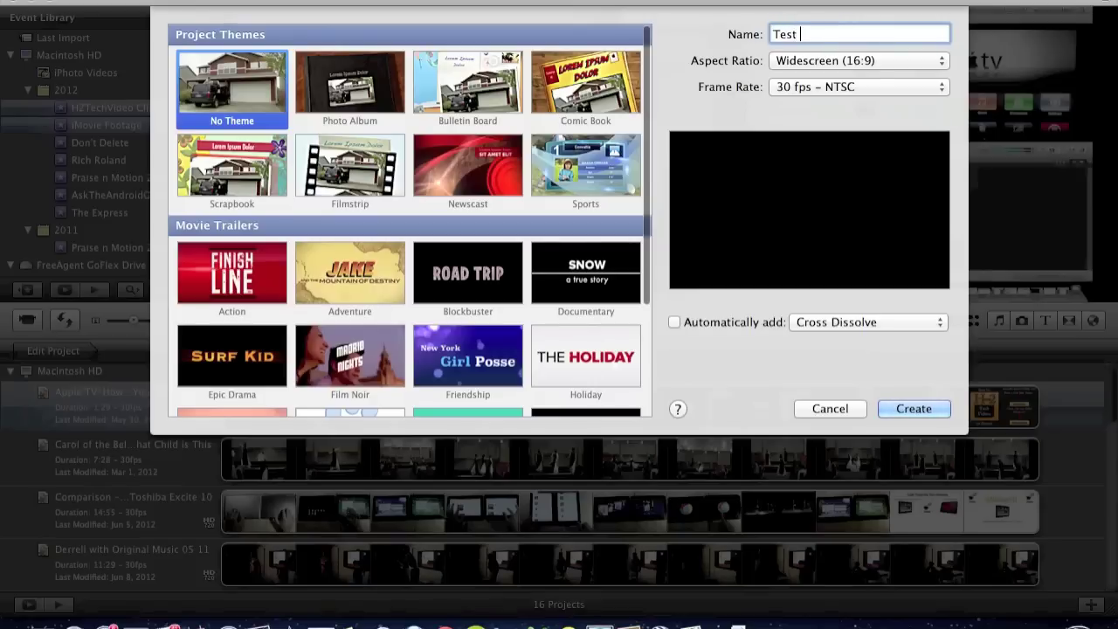
pyautogui.write('Project 1')
pyautogui.click(824, 60)
pyautogui.click(822, 59)
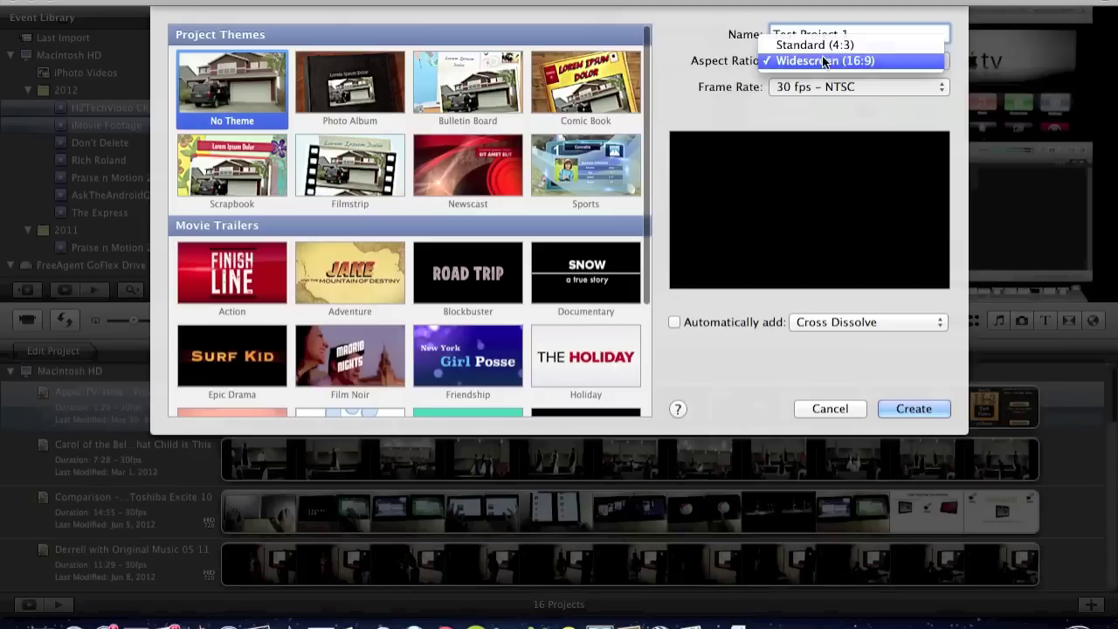
pyautogui.click(855, 87)
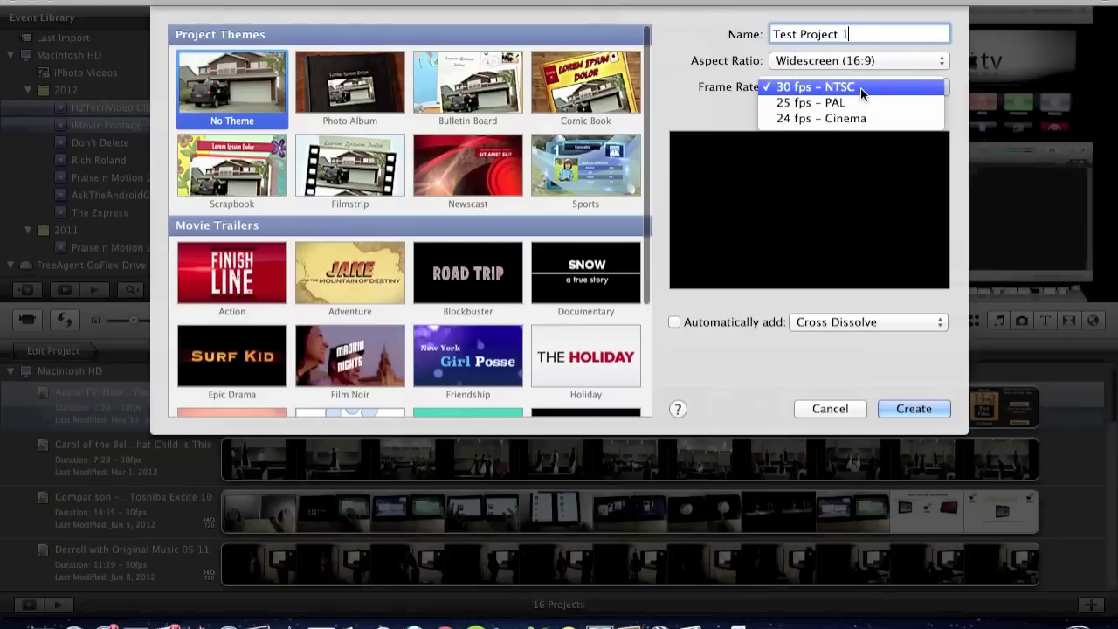
pyautogui.click(860, 88)
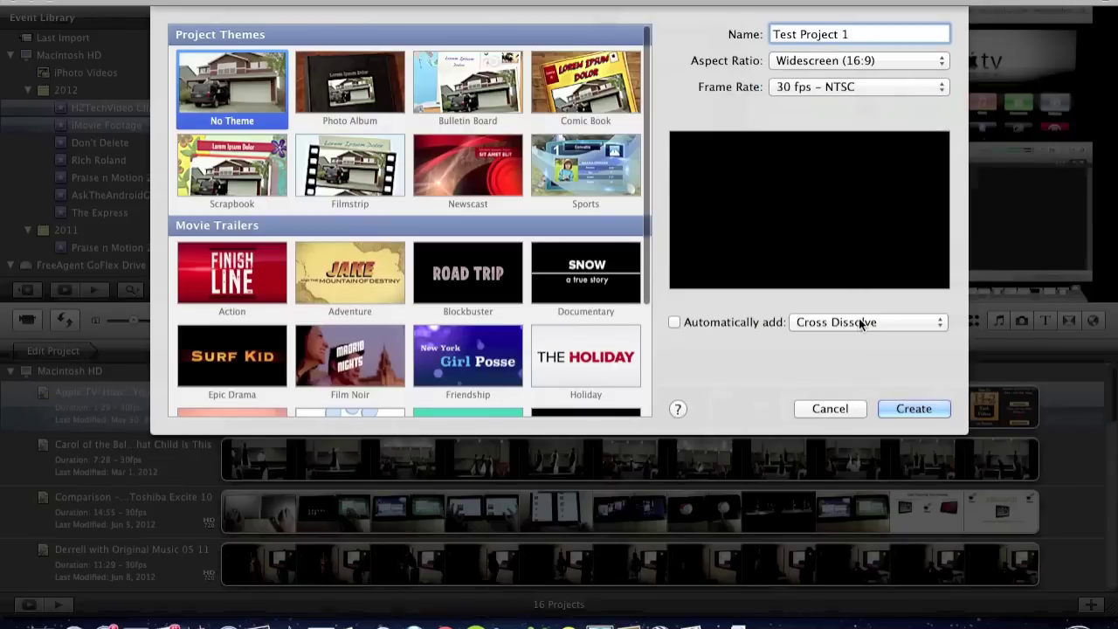
pyautogui.click(914, 409)
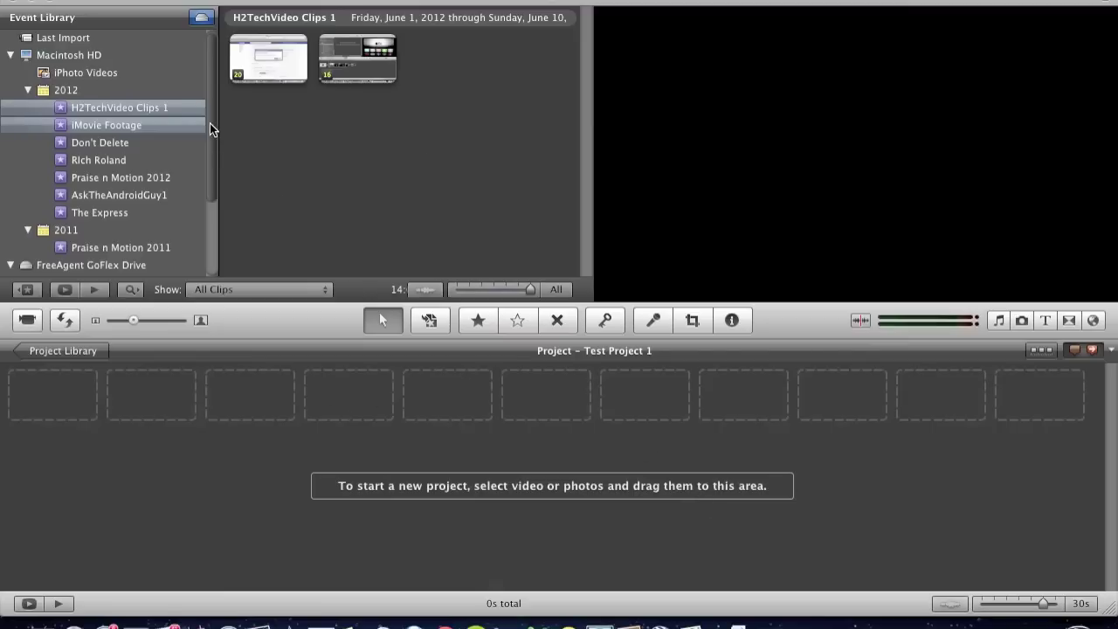
pyautogui.moveTo(209, 123)
pyautogui.mouseDown()
pyautogui.moveTo(210, 202)
pyautogui.moveTo(207, 111)
pyautogui.mouseUp()
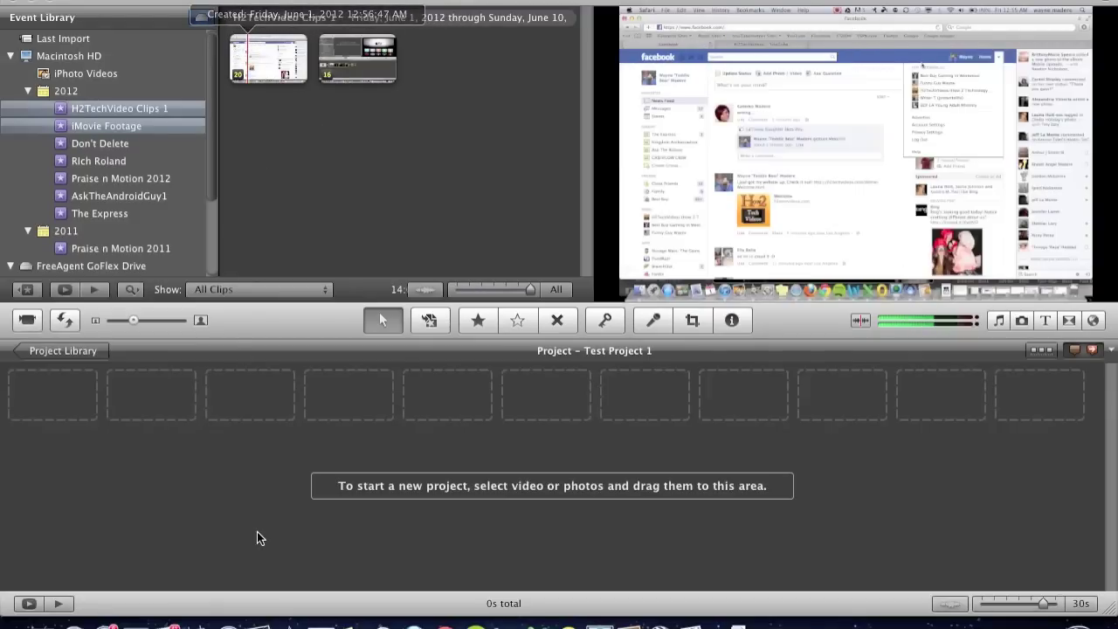
pyautogui.doubleClick(273, 58)
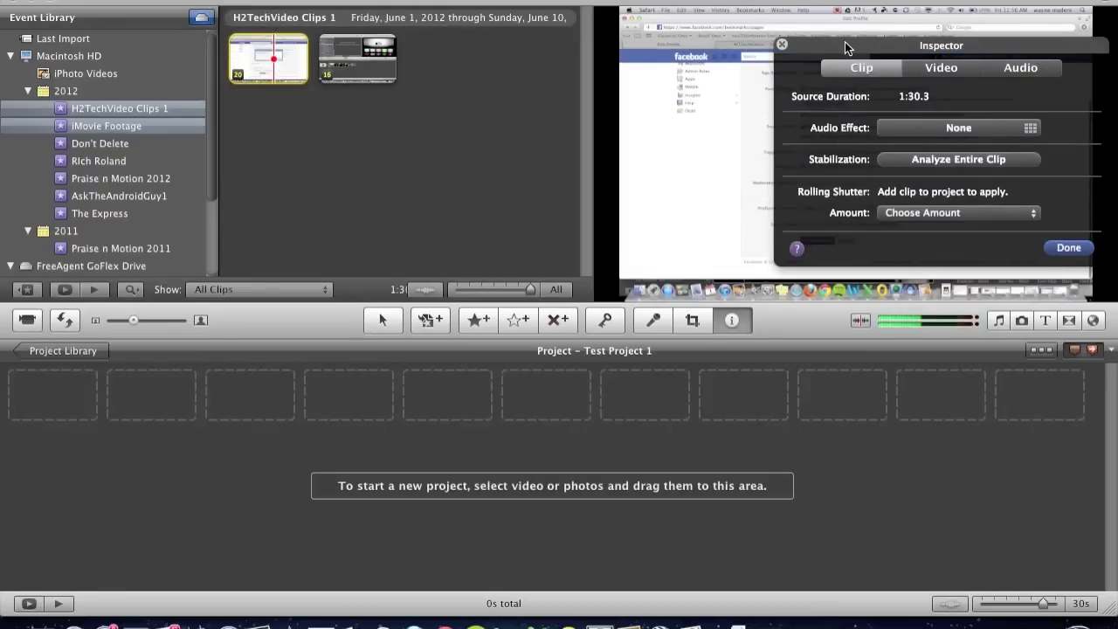
# Browse the clip's audio effects, then start and cancel the stabilization analysis, leaving settings unchanged
pyautogui.moveTo(845, 41); pyautogui.dragTo(541, 50)
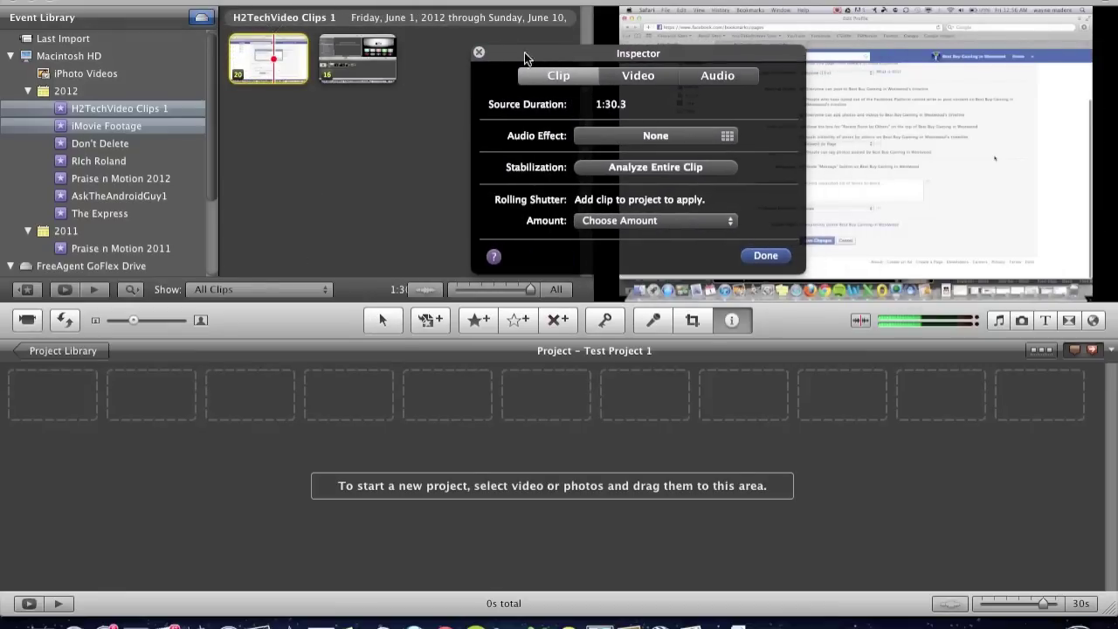
pyautogui.click(648, 139)
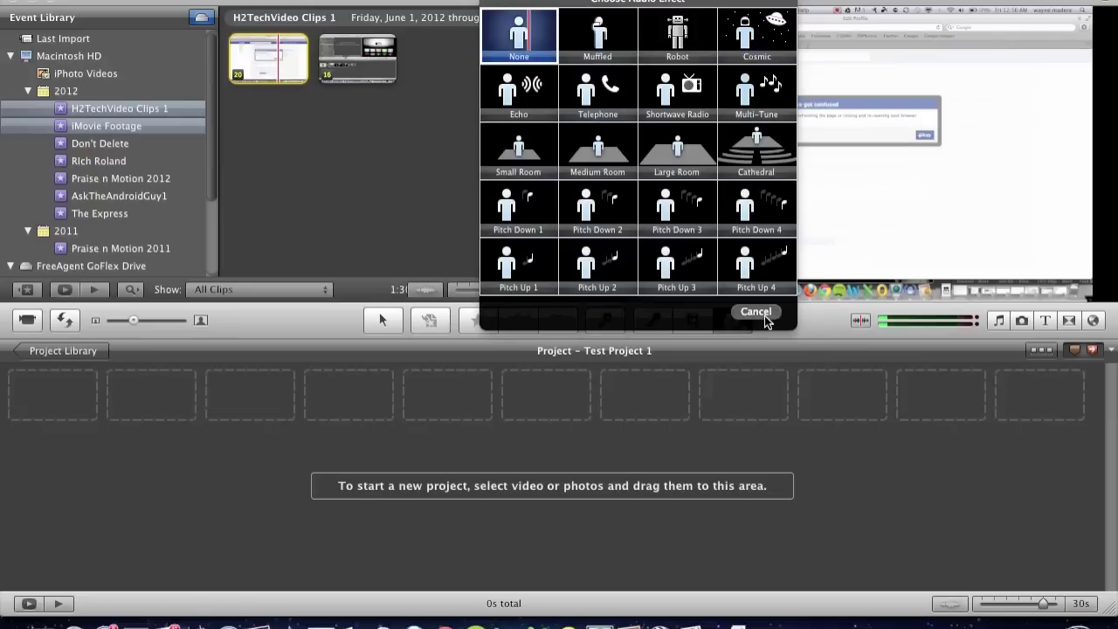
pyautogui.click(756, 311)
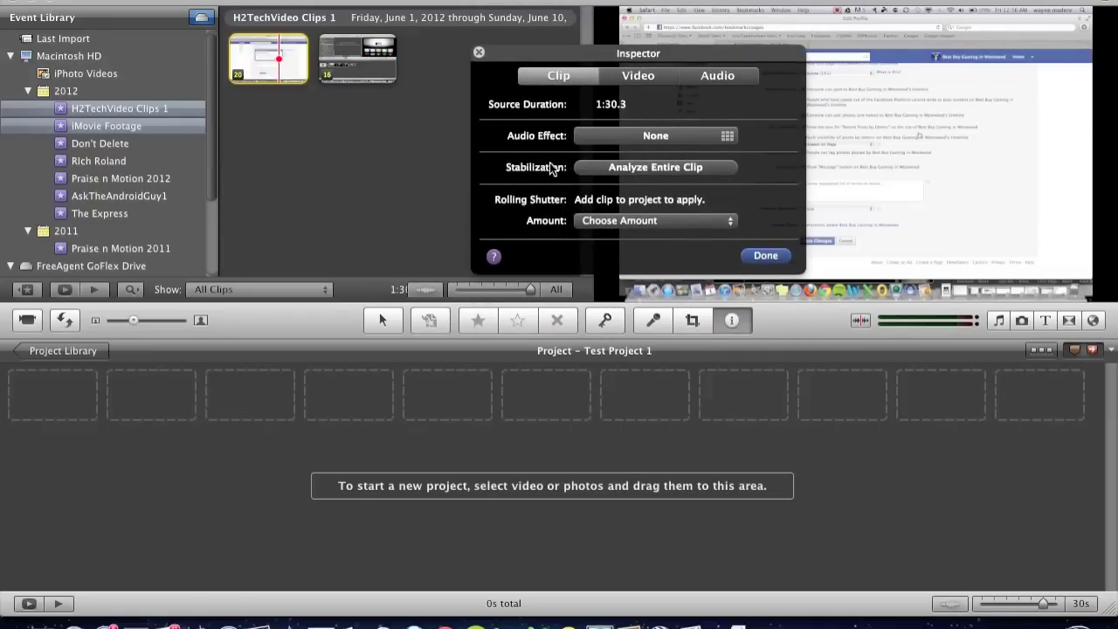
pyautogui.click(655, 170)
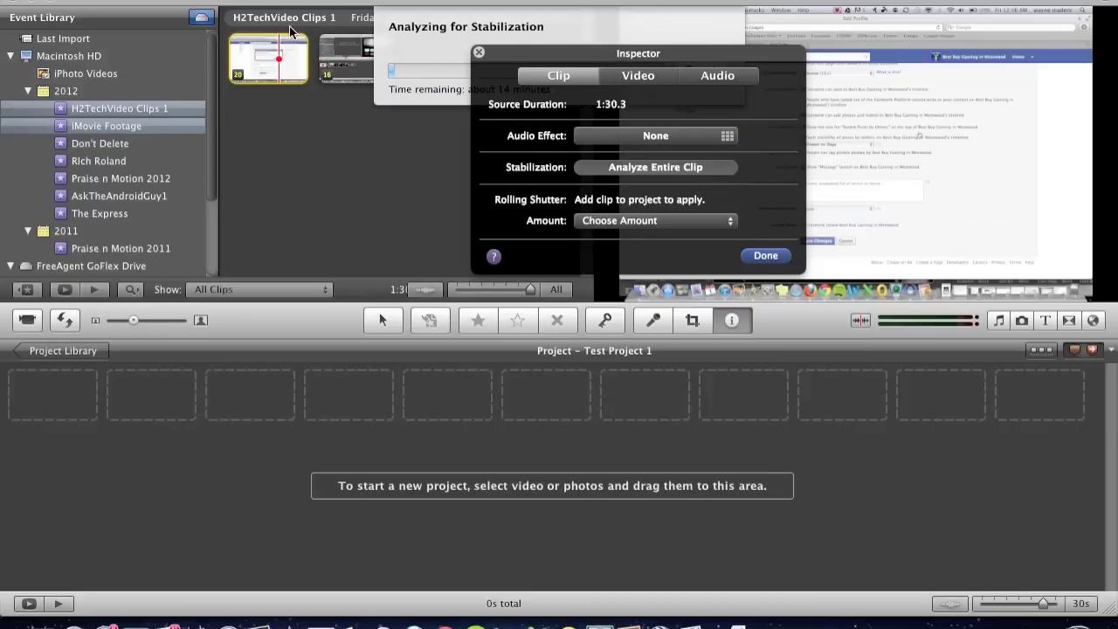
pyautogui.moveTo(560, 54); pyautogui.dragTo(495, 163)
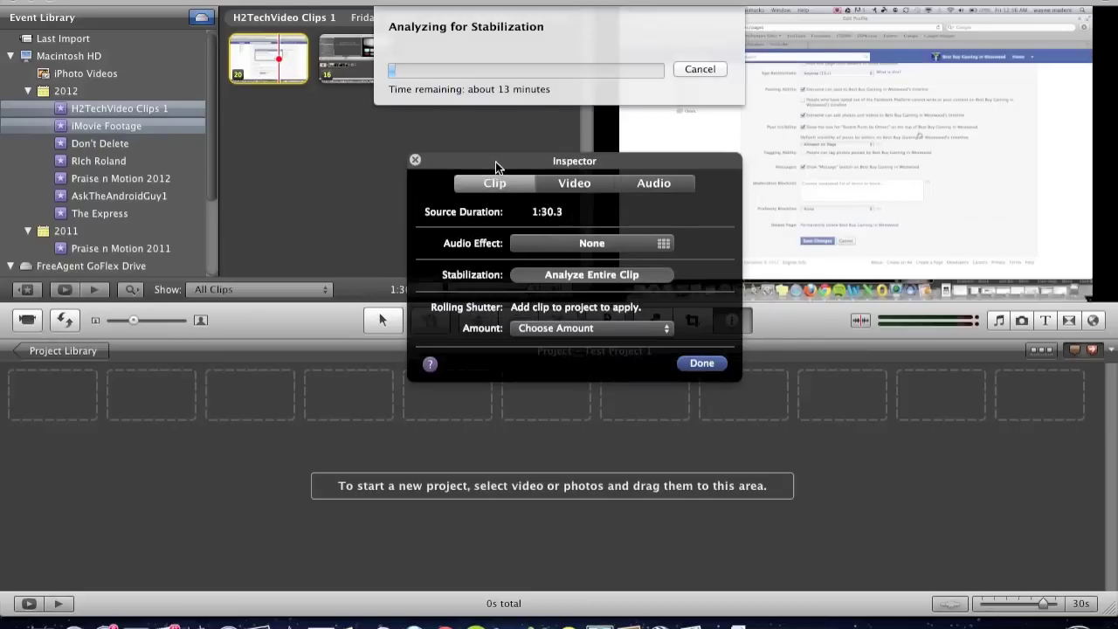
pyautogui.click(708, 72)
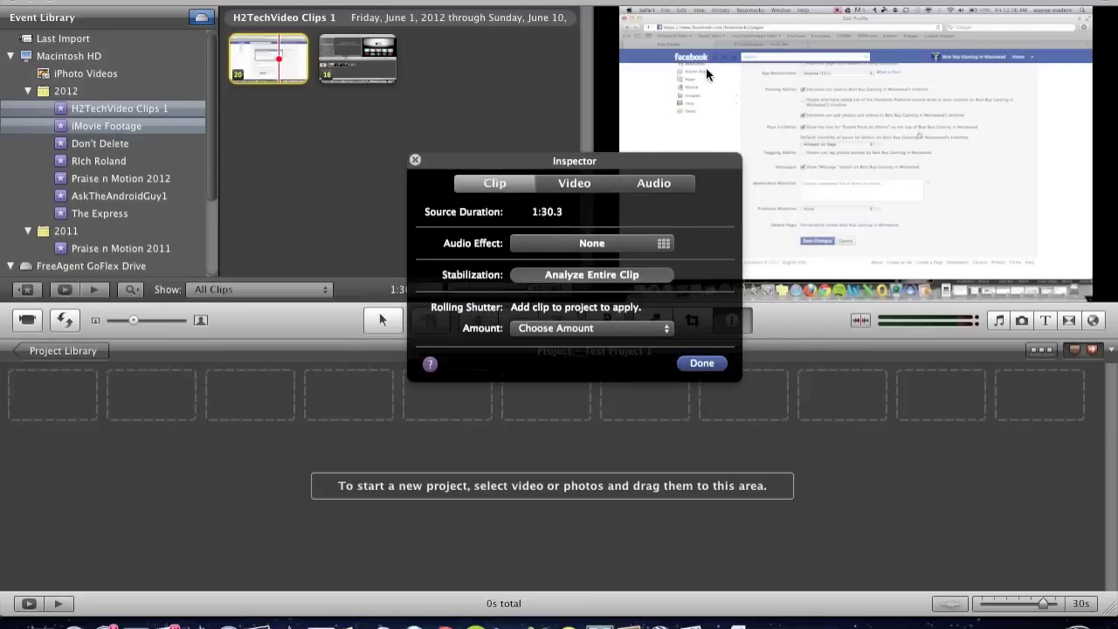
# Review the clip's colour, audio and general settings, then close the Inspector
pyautogui.click(571, 181)
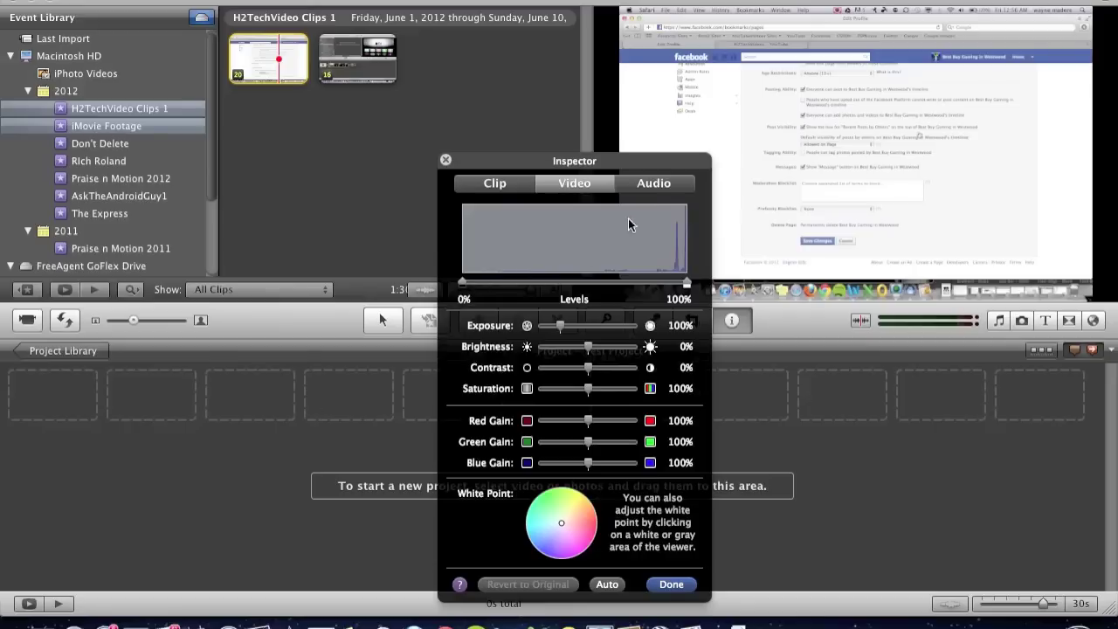
pyautogui.click(662, 194)
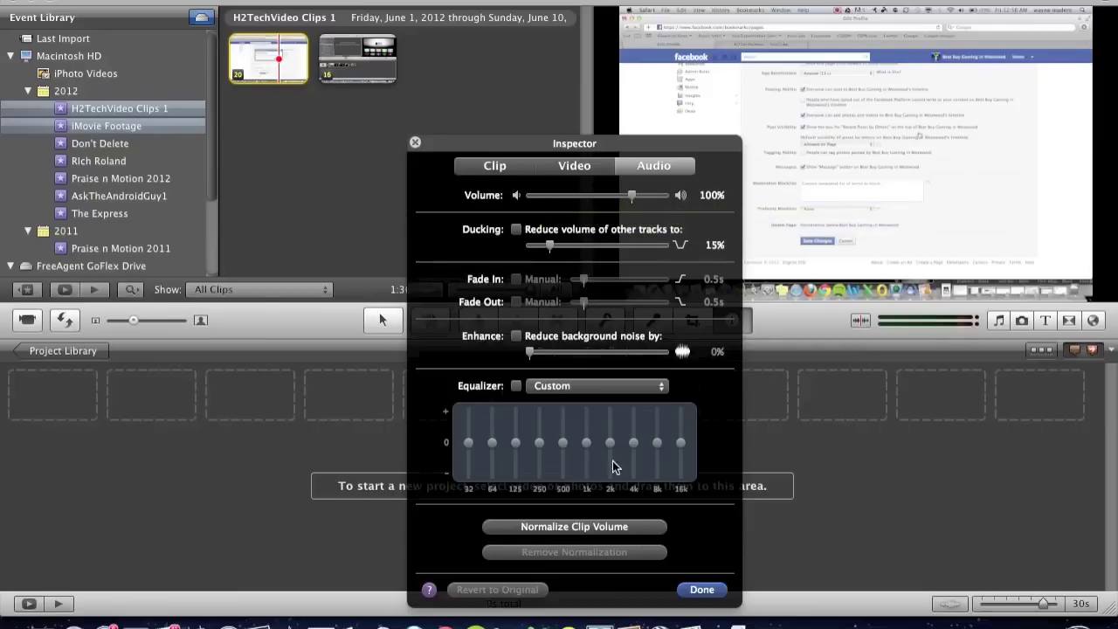
pyautogui.click(493, 169)
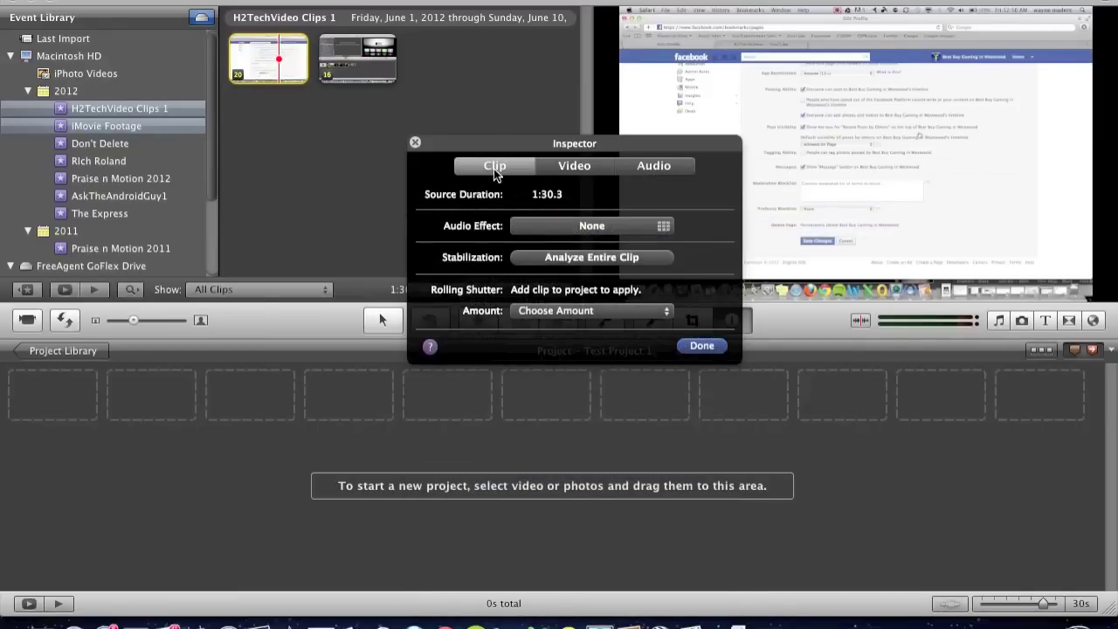
pyautogui.click(709, 347)
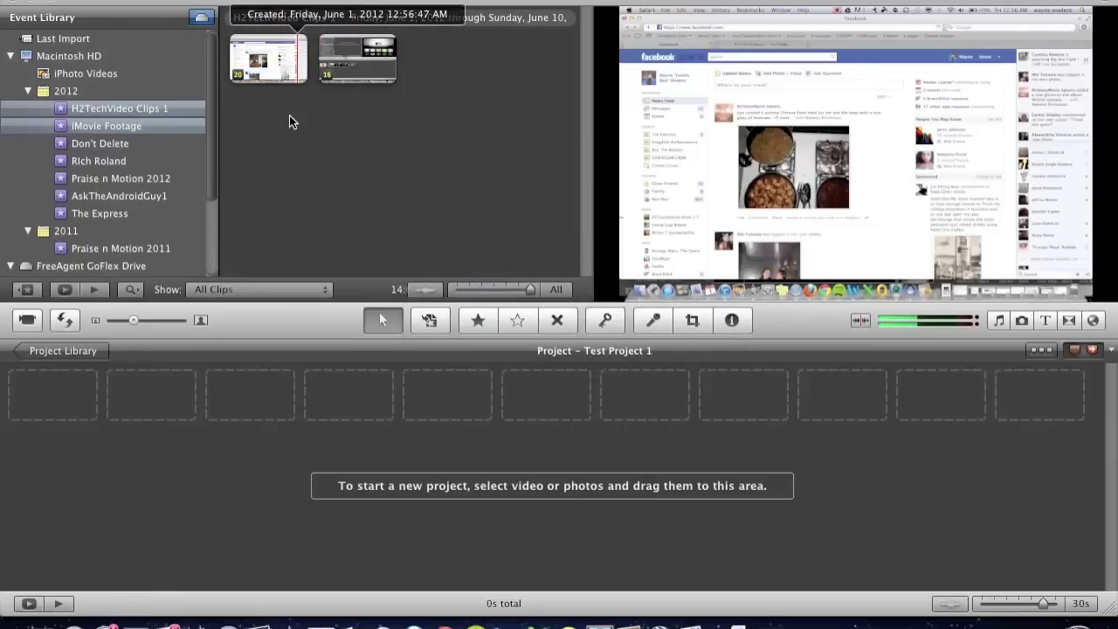
# Select the first event clip and look over its settings and actions list without changes
pyautogui.click(276, 61)
pyautogui.doubleClick(276, 63)
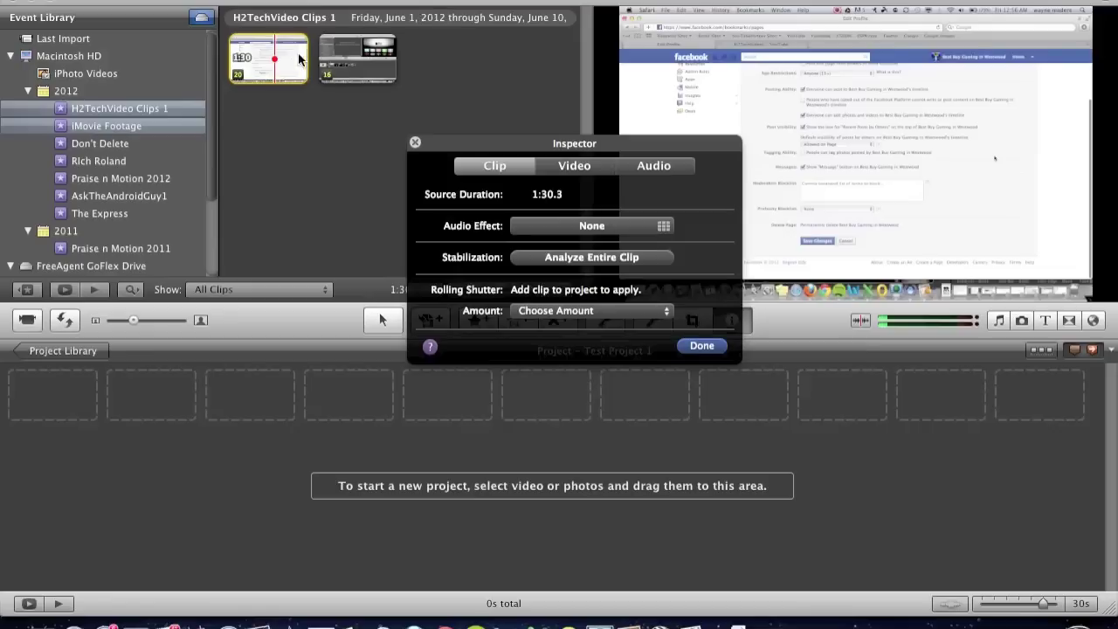
pyautogui.click(698, 348)
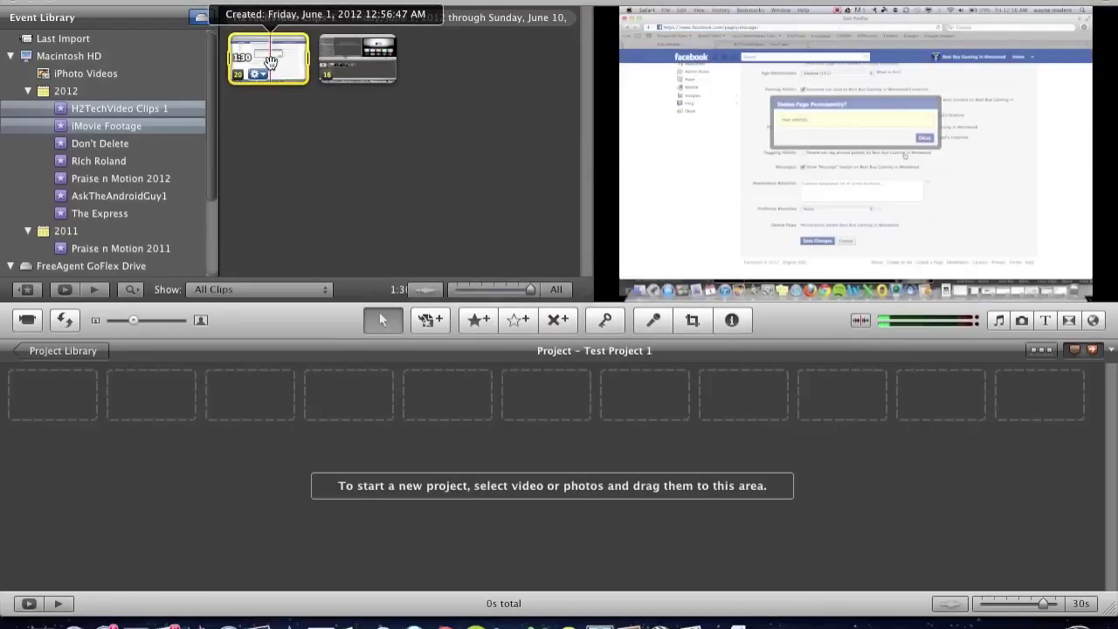
pyautogui.rightClick(271, 67)
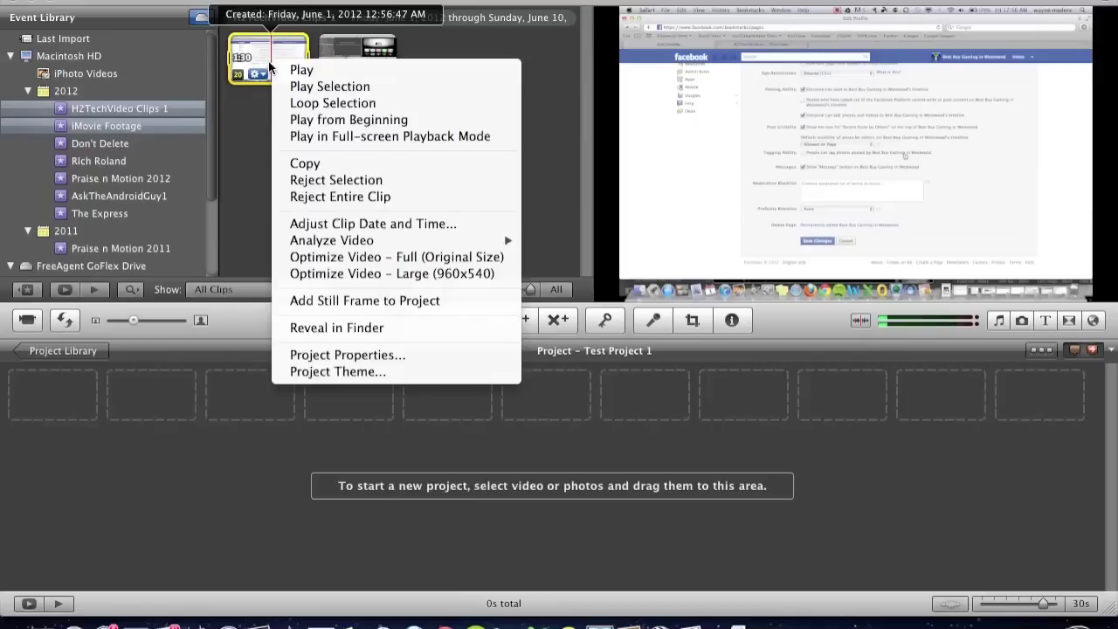
pyautogui.click(254, 137)
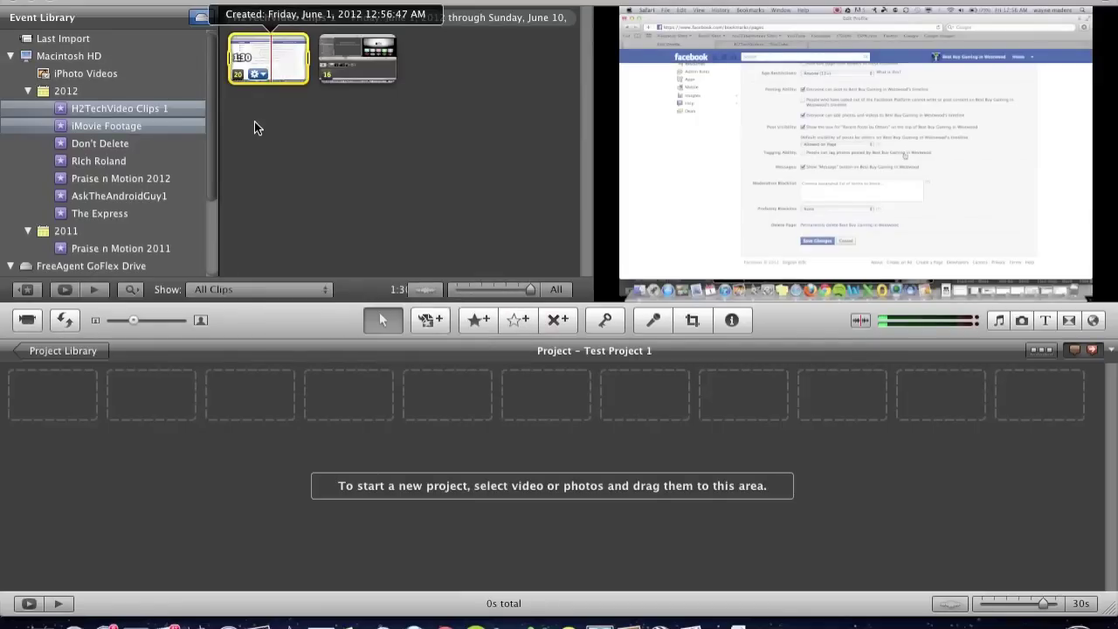
pyautogui.rightClick(268, 45)
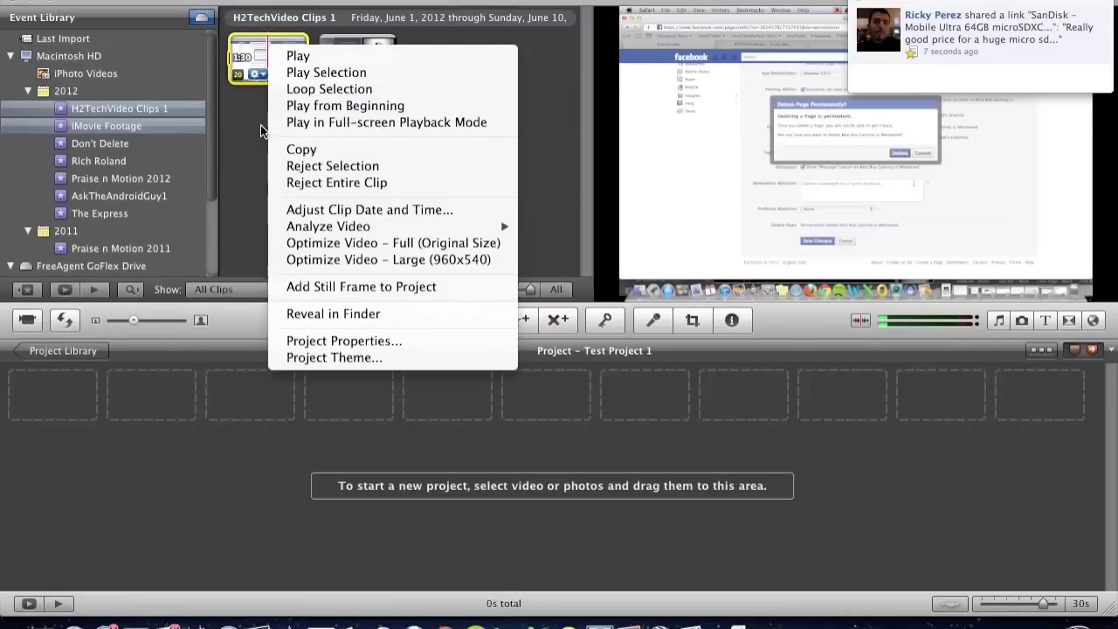
pyautogui.click(228, 186)
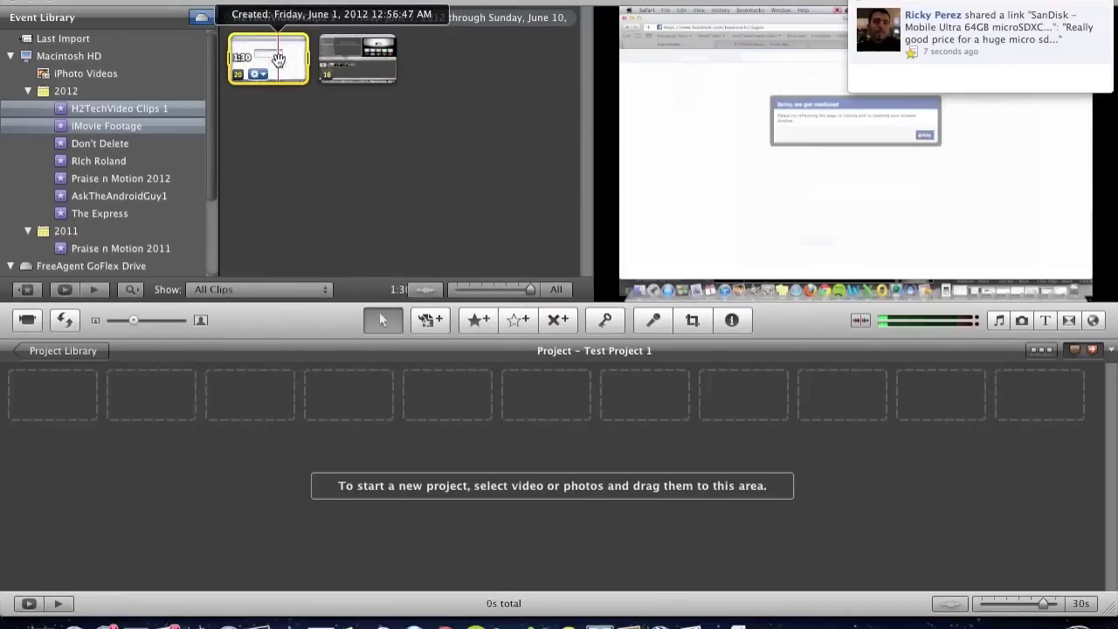
# Drag the Facebook screen-recording clip into Test Project 1, making it 1:30 long
pyautogui.moveTo(277, 59); pyautogui.dragTo(314, 55)
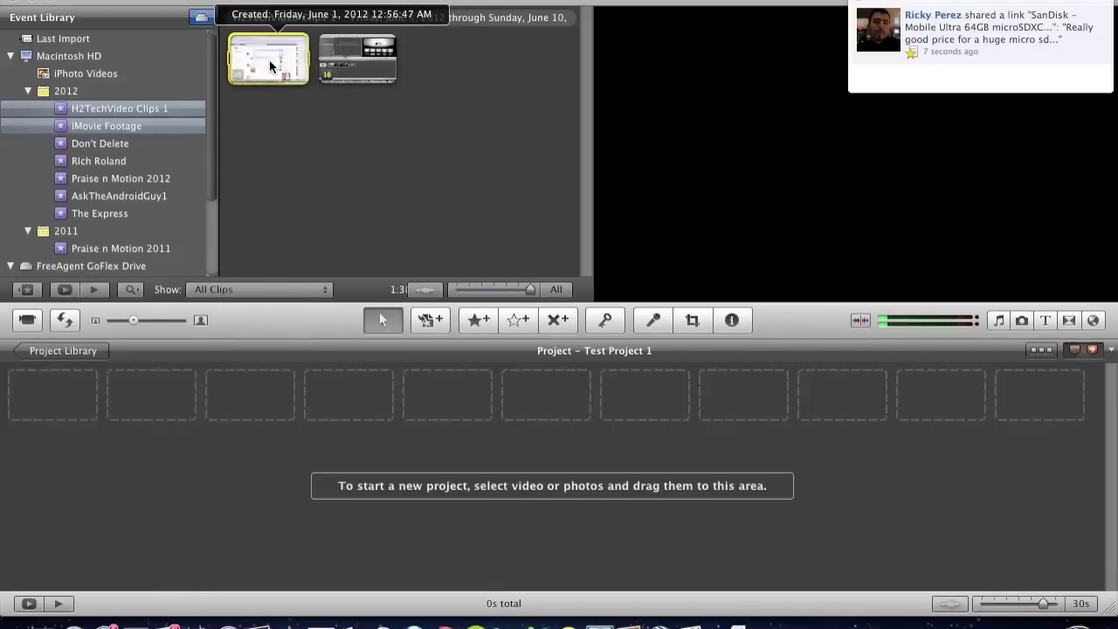
pyautogui.moveTo(275, 74); pyautogui.dragTo(65, 398)
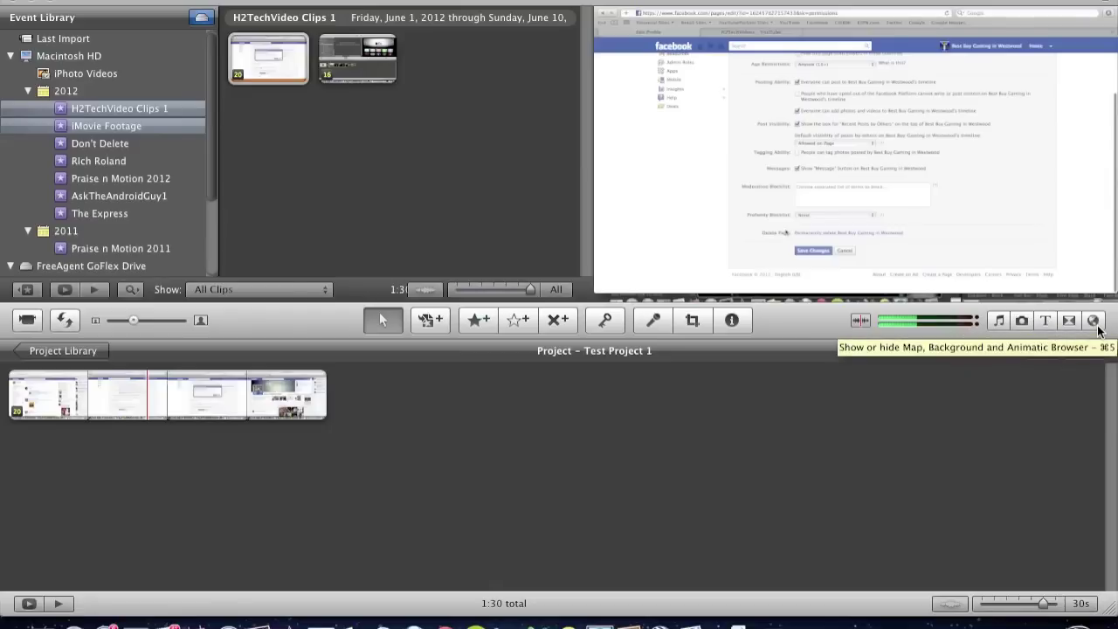
pyautogui.click(1000, 321)
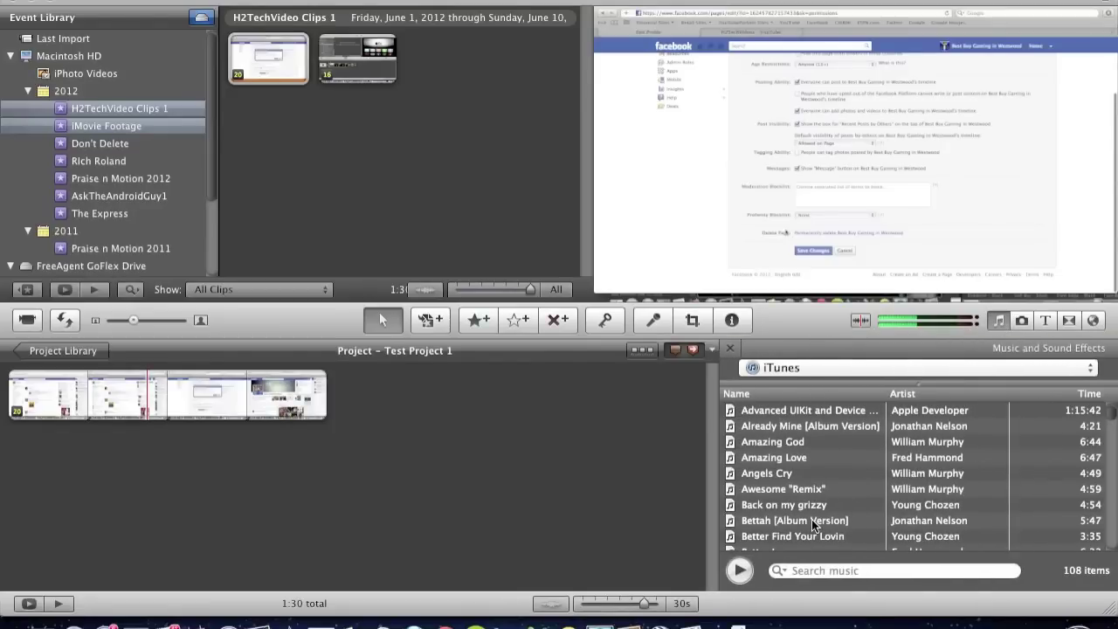
# Scroll through the iTunes list in the Music and Sound Effects browser
pyautogui.scroll(-10, 811, 518)
pyautogui.scroll(-8, 813, 524)
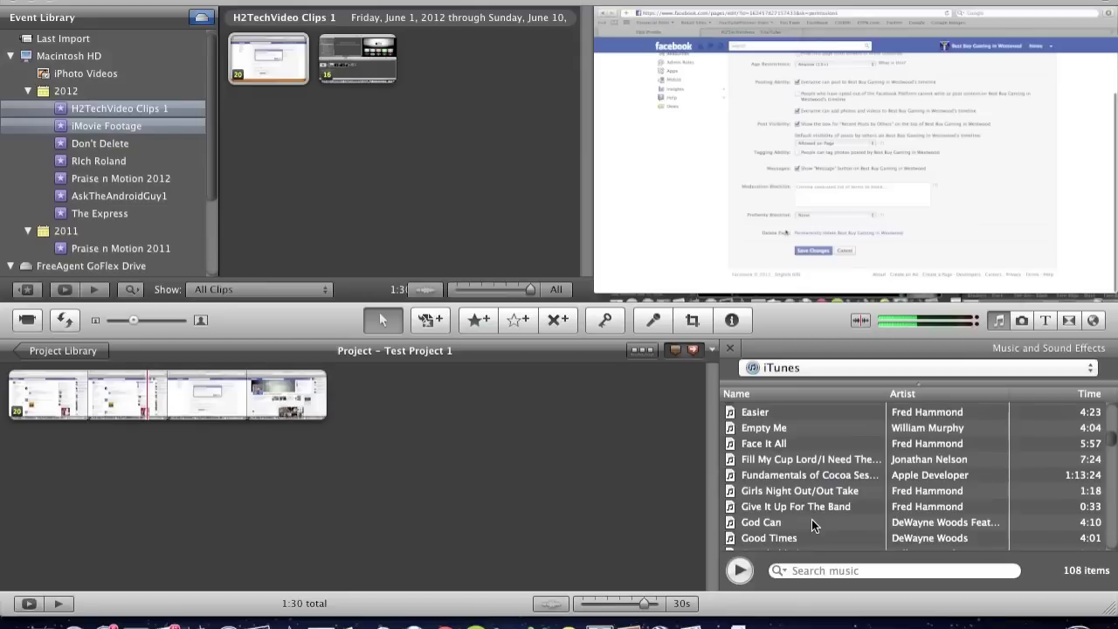
pyautogui.scroll(-5, 811, 519)
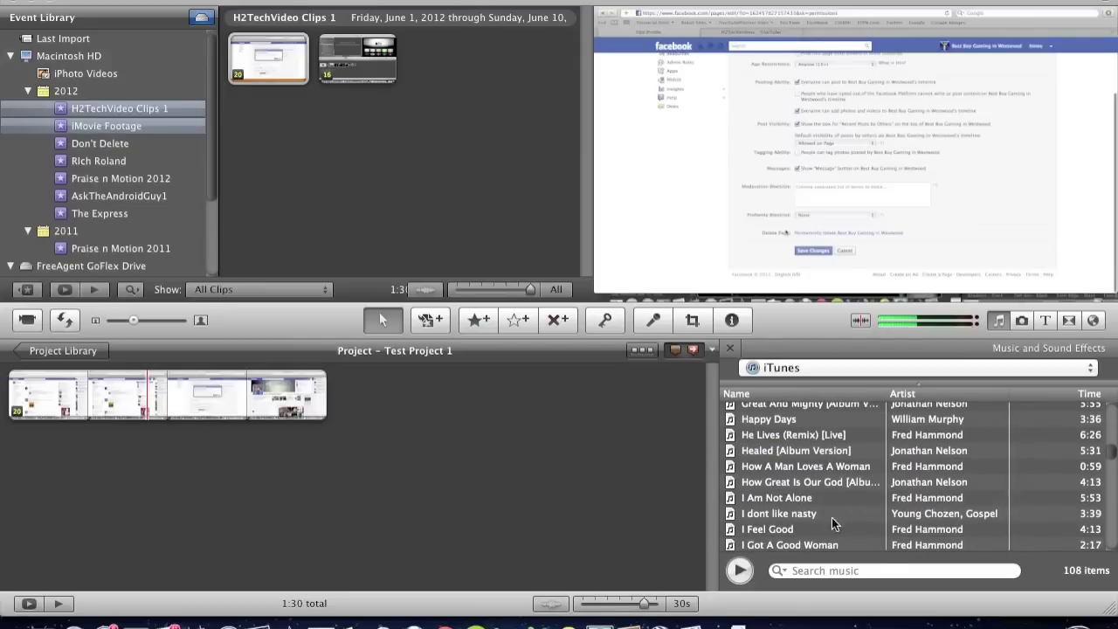
pyautogui.scroll(-5, 857, 475)
pyautogui.scroll(-4, 856, 476)
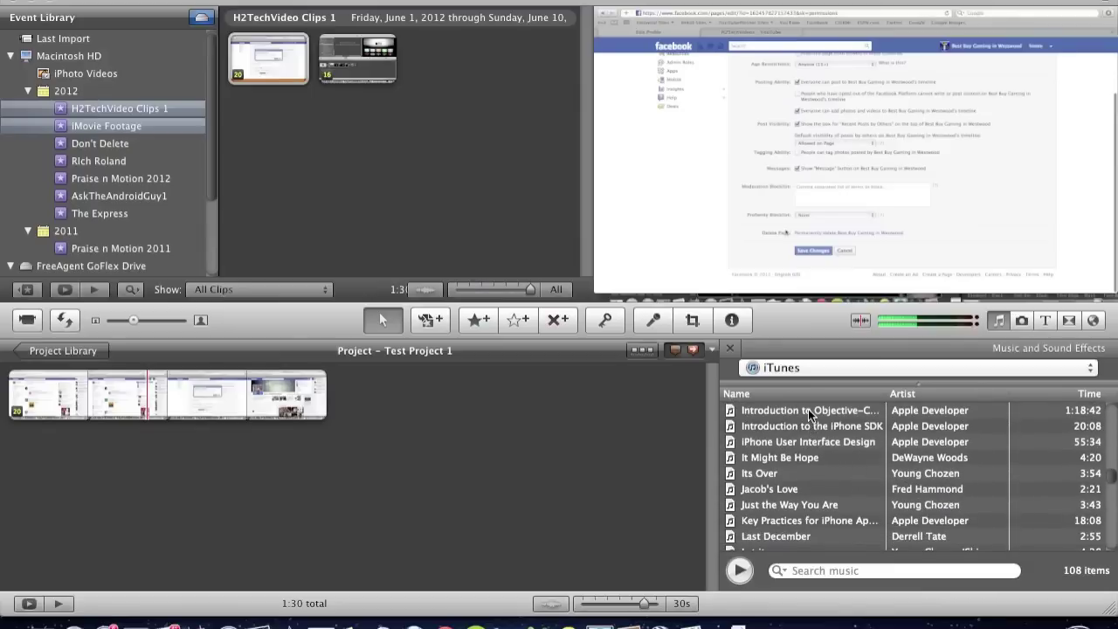
# Switch to the Photos browser and scroll through the iPhoto library's 888 items
pyautogui.click(1028, 319)
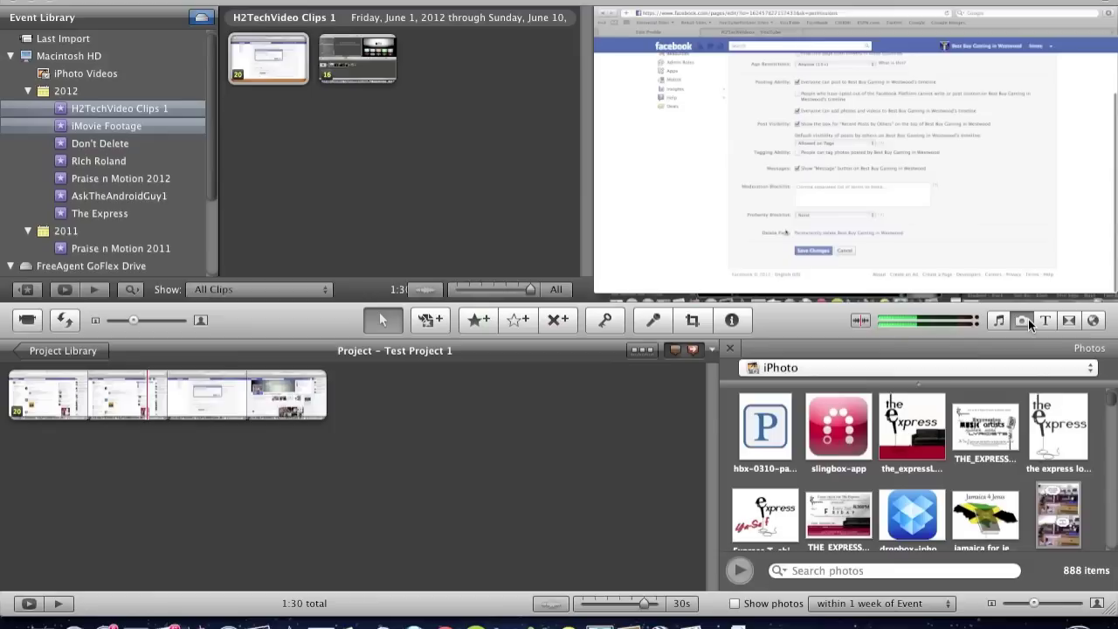
pyautogui.scroll(-3, 949, 431)
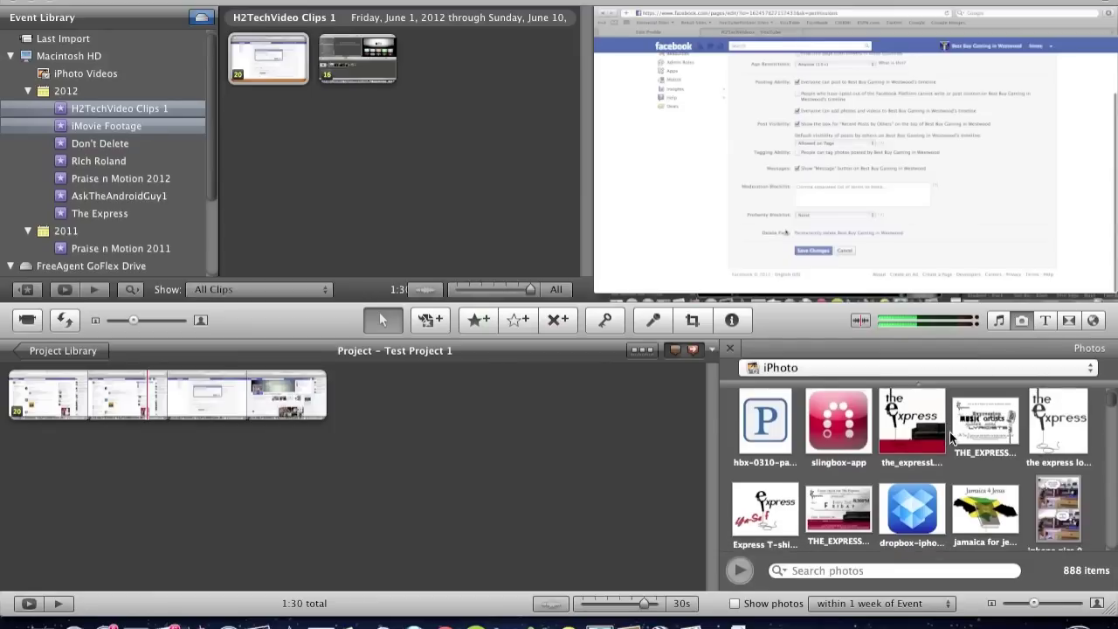
pyautogui.scroll(-3, 949, 431)
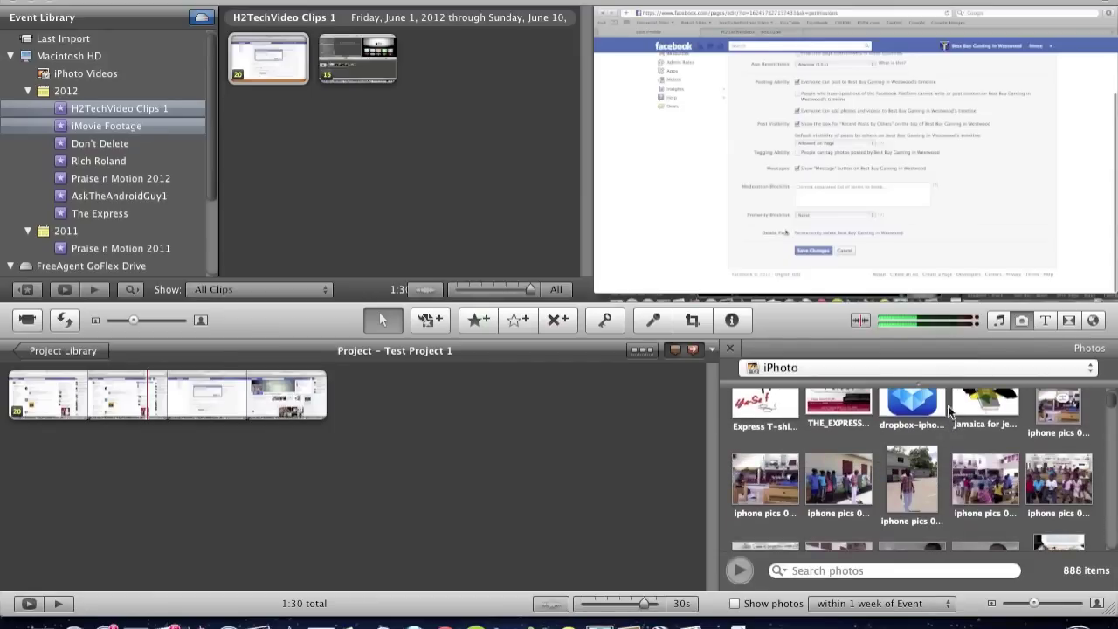
pyautogui.scroll(-5, 950, 510)
pyautogui.scroll(-5, 950, 510)
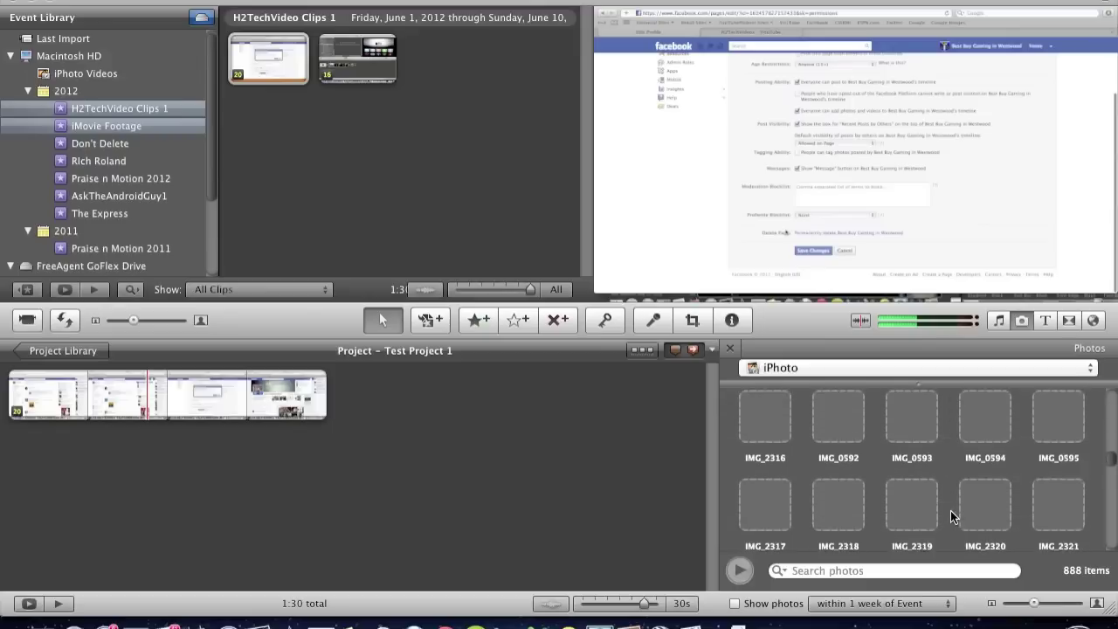
# Drag photo 24, the Samsung phone case, after the screen clip and preview the 1:34 project
pyautogui.scroll(-5, 950, 510)
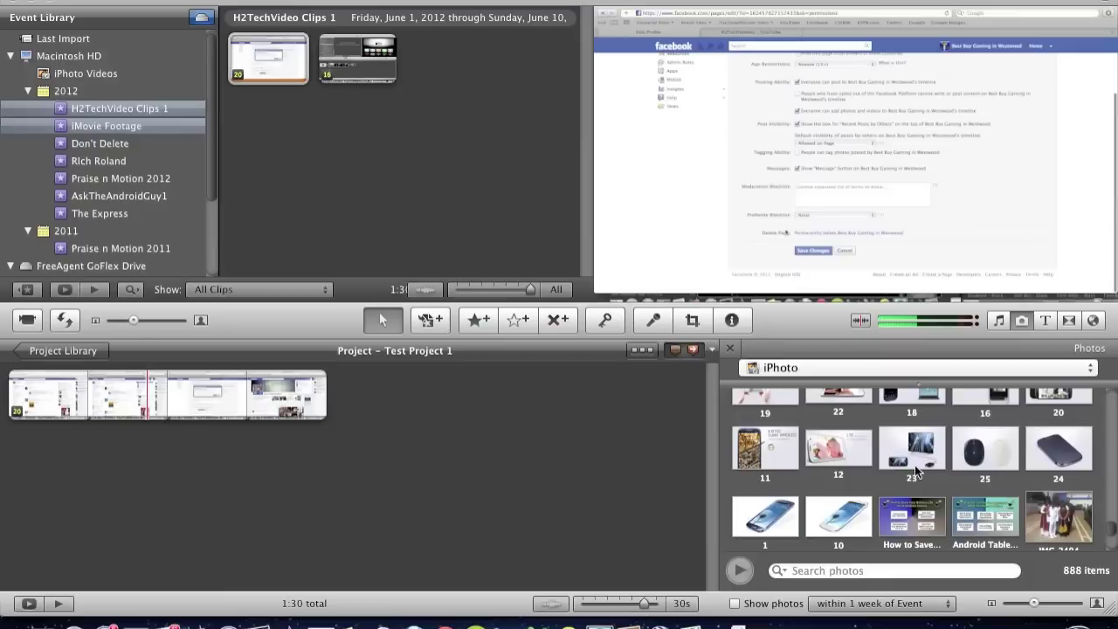
pyautogui.click(1051, 454)
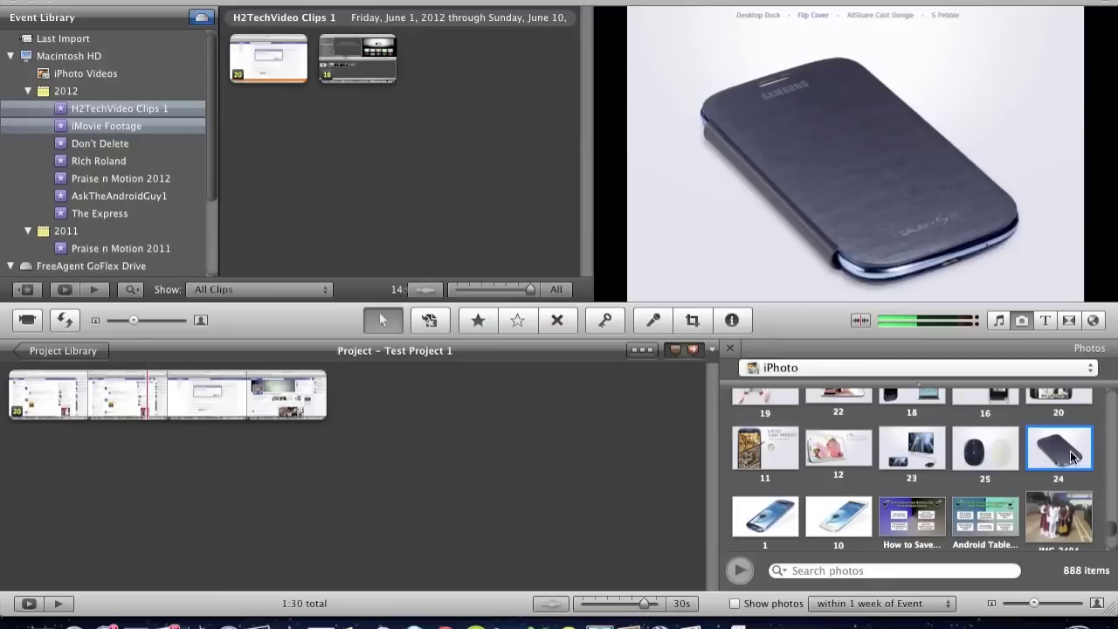
pyautogui.moveTo(1072, 456); pyautogui.dragTo(403, 420)
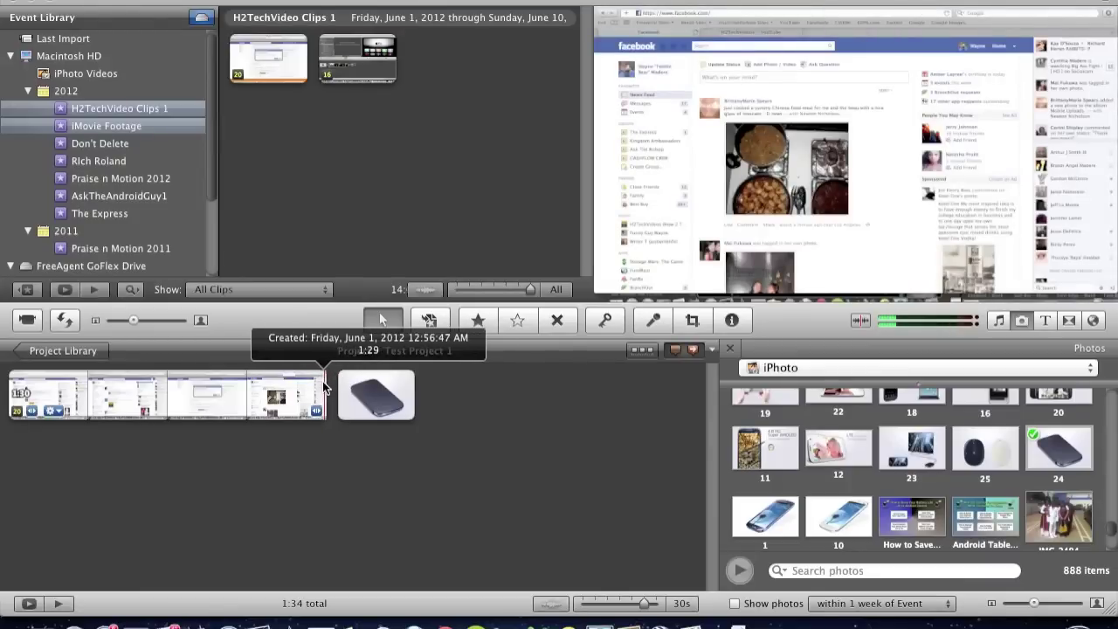
pyautogui.press('space')
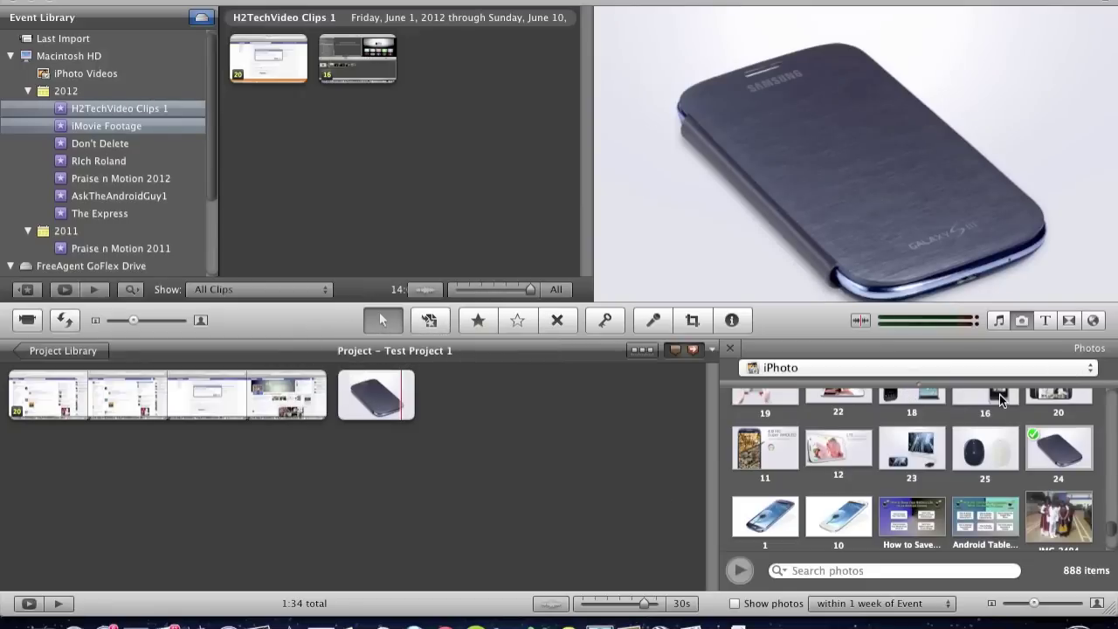
pyautogui.click(1044, 322)
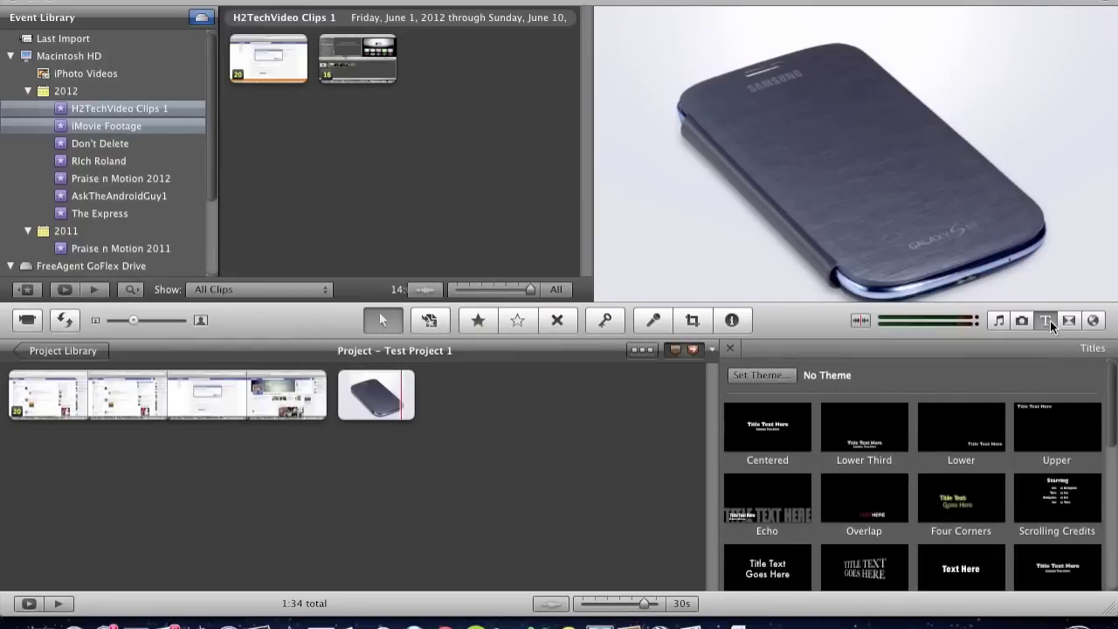
# Scroll the Titles browser and drag the Pull Focus title onto the screen clip near 1:19
pyautogui.scroll(-5, 800, 545)
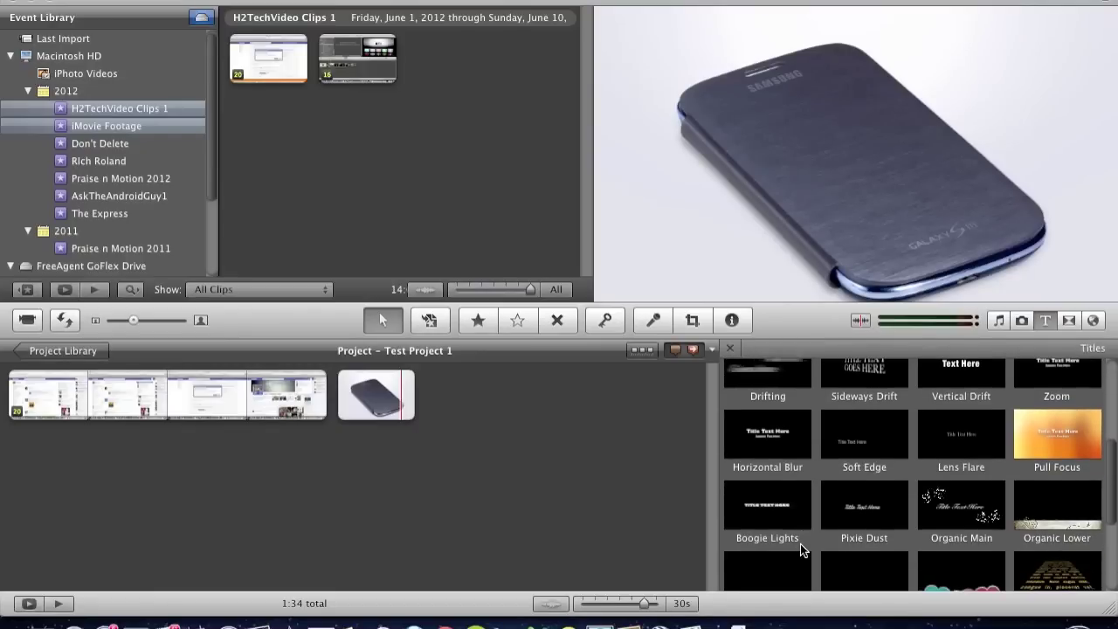
pyautogui.scroll(-1, 802, 549)
pyautogui.scroll(-3, 802, 546)
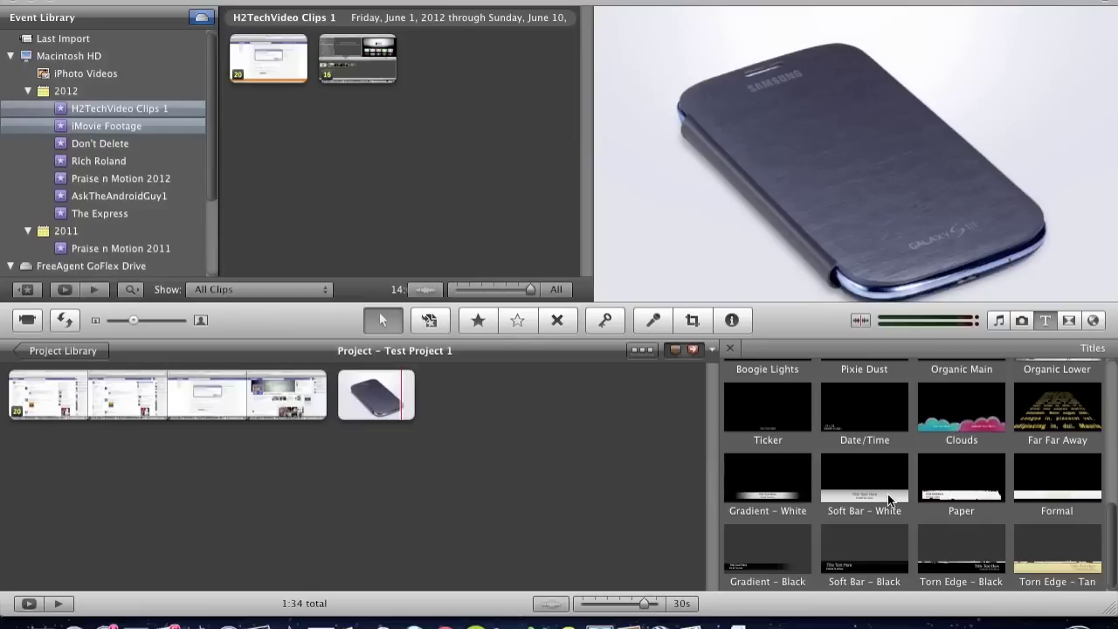
pyautogui.scroll(1, 880, 474)
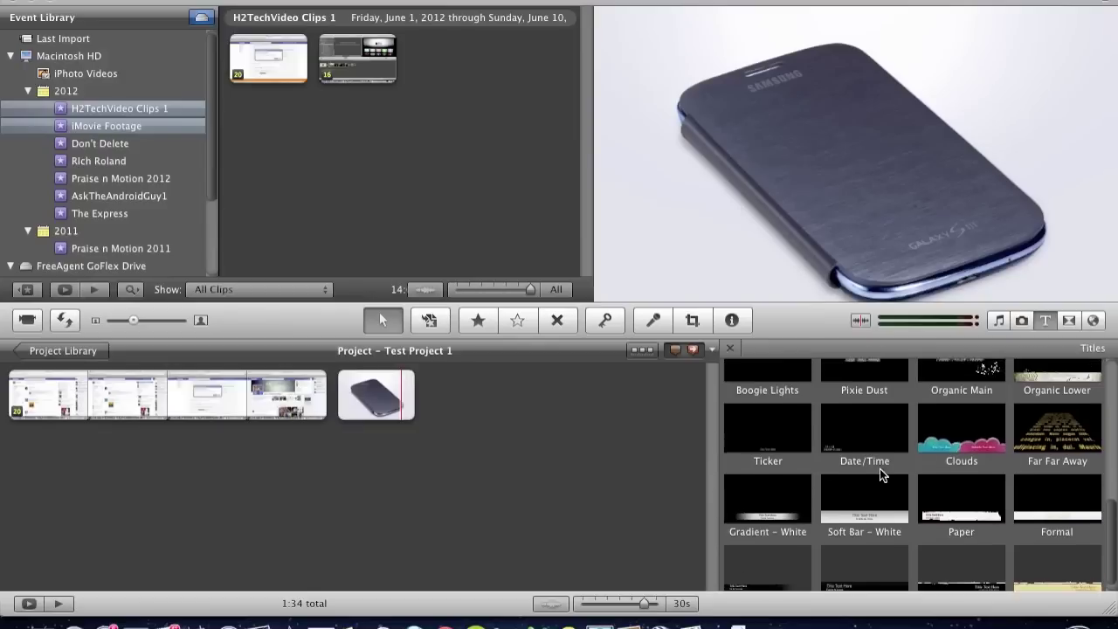
pyautogui.scroll(5, 881, 474)
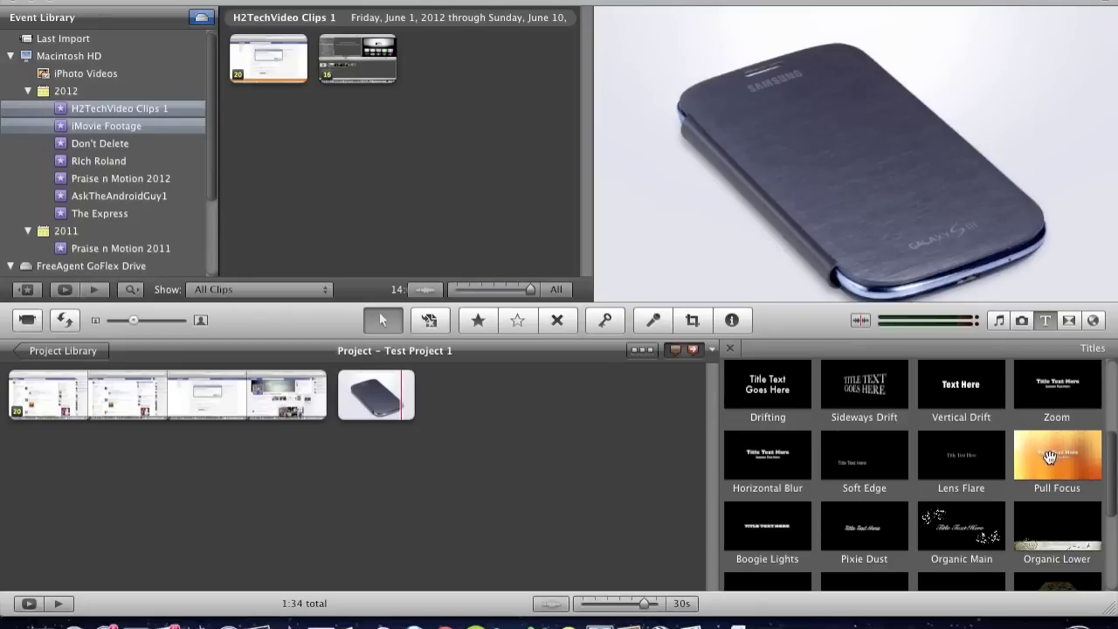
pyautogui.moveTo(1046, 455); pyautogui.dragTo(288, 397)
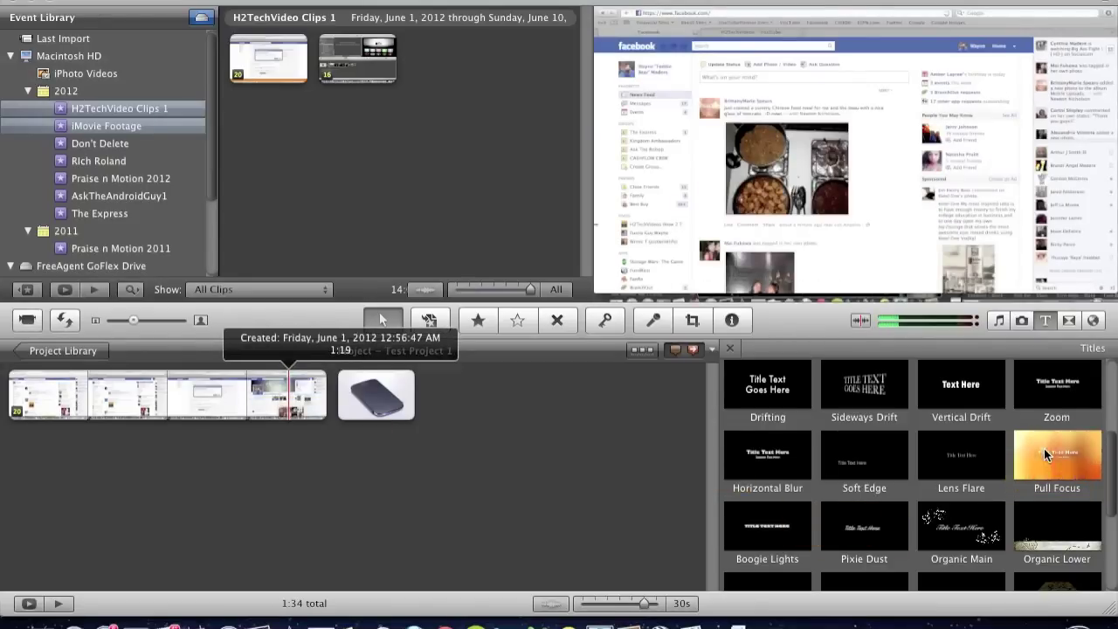
# Drag the Pull Focus title onto the first clip and align it with the clip's start
pyautogui.moveTo(1043, 448); pyautogui.dragTo(88, 406)
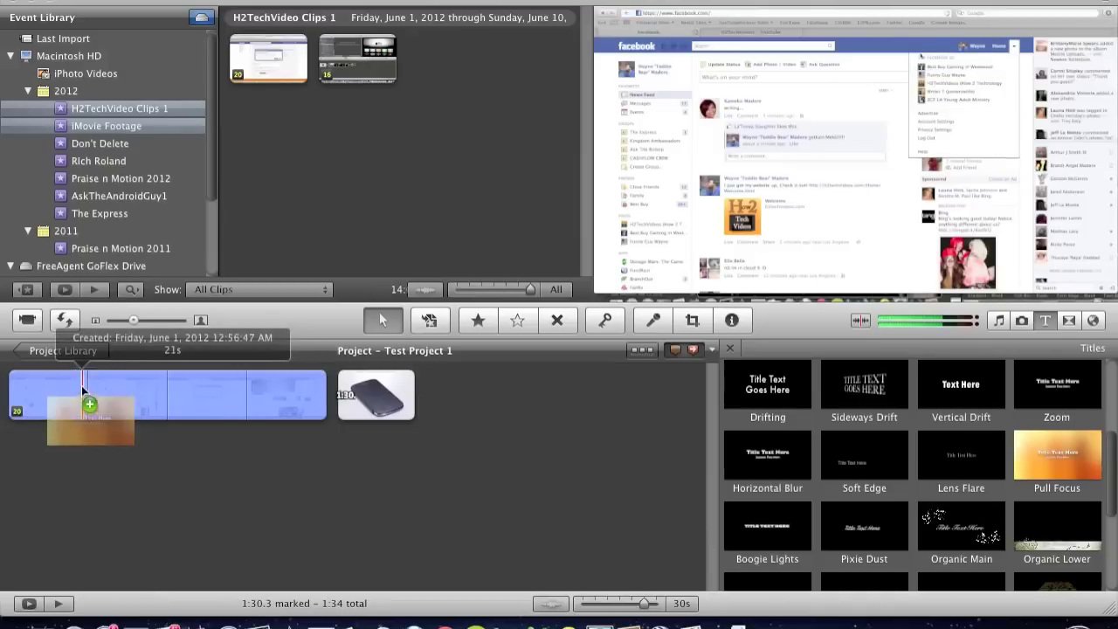
pyautogui.moveTo(81, 385); pyautogui.dragTo(79, 390)
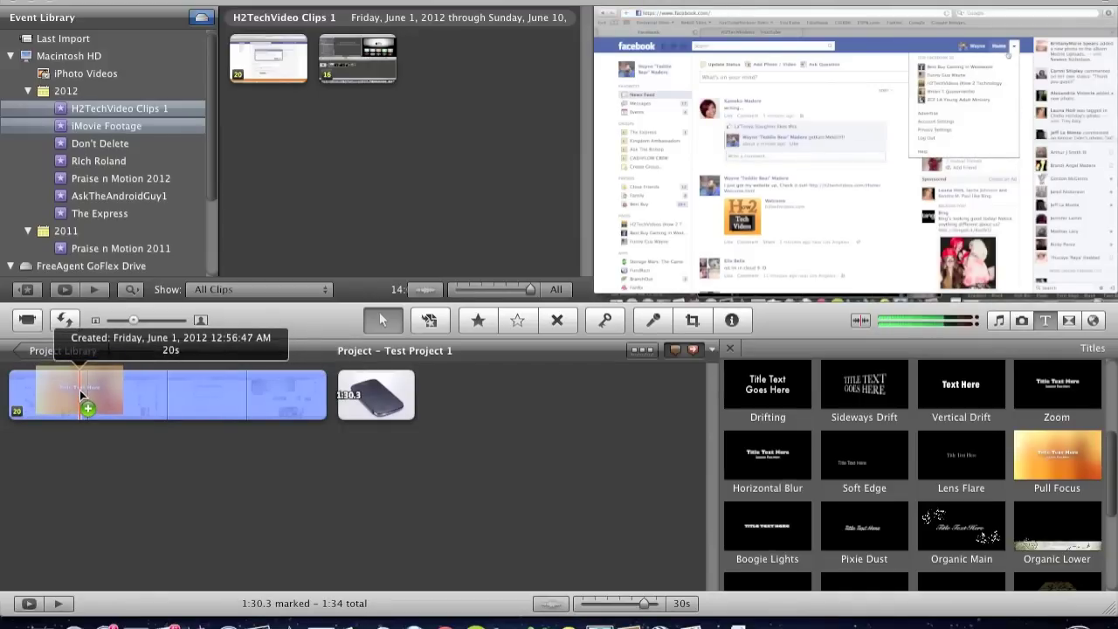
pyautogui.moveTo(80, 393); pyautogui.dragTo(120, 394)
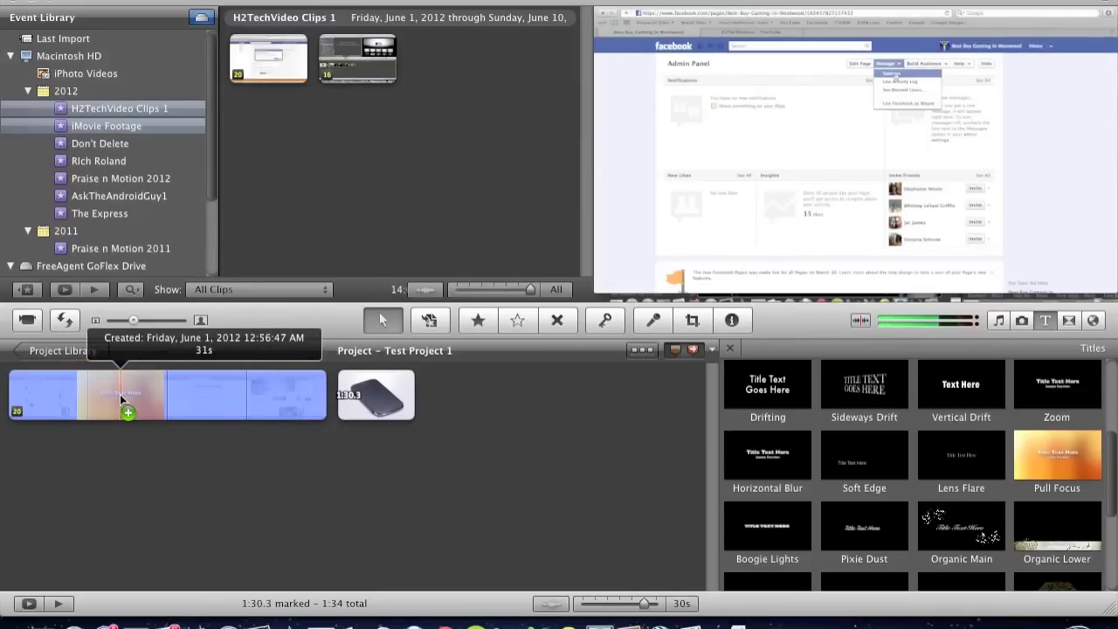
pyautogui.moveTo(119, 393)
pyautogui.mouseDown()
pyautogui.moveTo(22, 386)
pyautogui.moveTo(14, 407)
pyautogui.mouseUp()
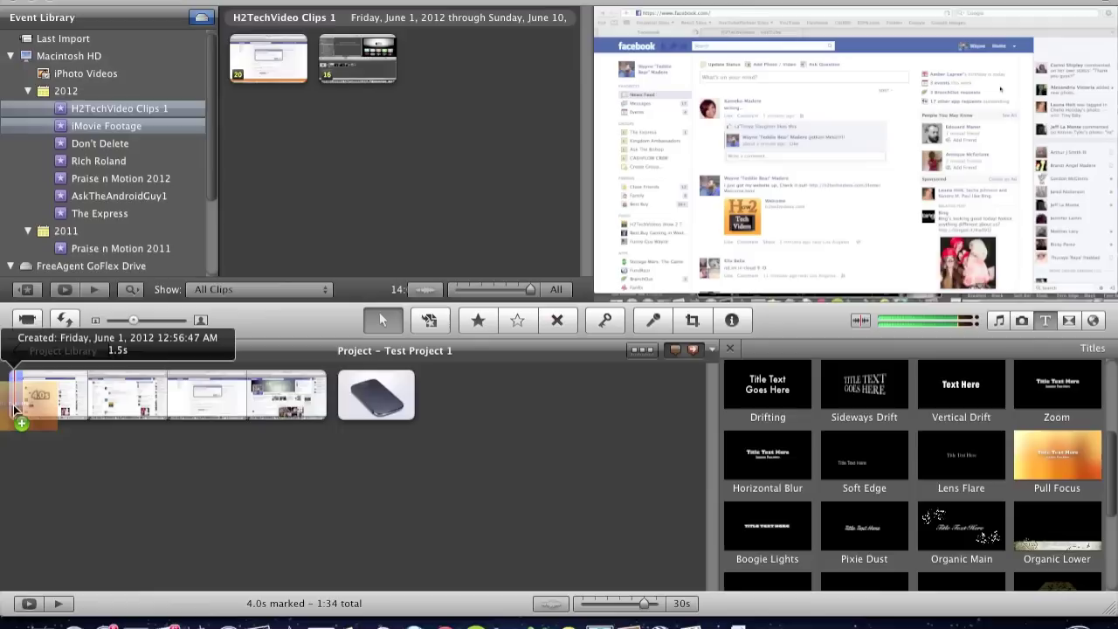
pyautogui.moveTo(14, 409)
pyautogui.mouseDown()
pyautogui.moveTo(75, 386)
pyautogui.moveTo(16, 395)
pyautogui.mouseUp()
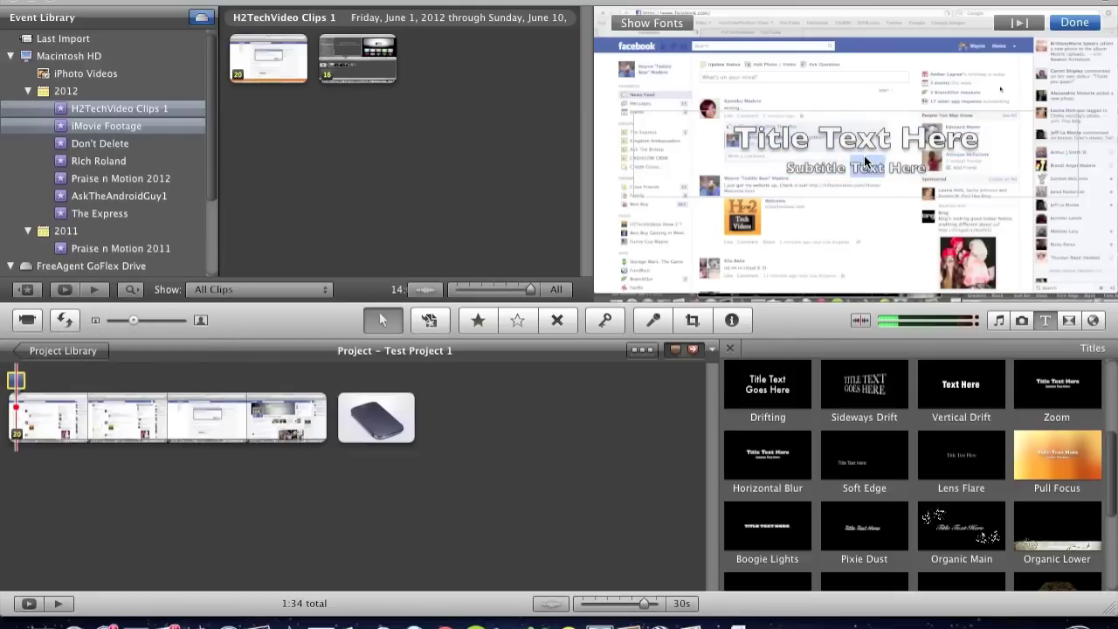
# Replace the placeholder title text with 'Hello Mate' and extend the title's duration
pyautogui.press('super+a')
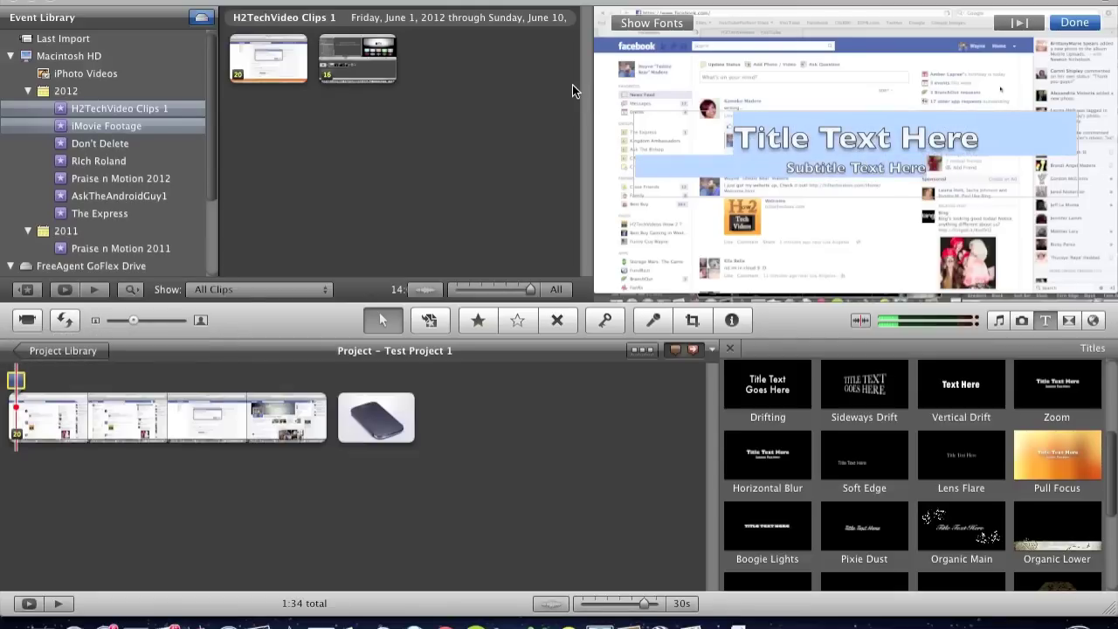
pyautogui.write('Hello <')
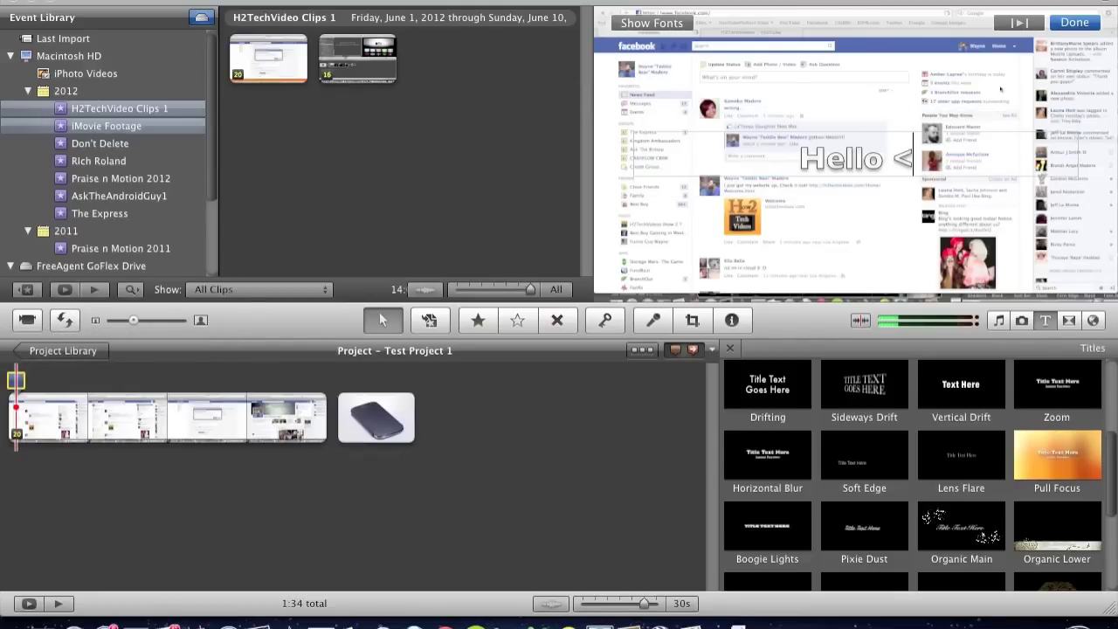
pyautogui.press('BackSpace')
pyautogui.write('Mate')
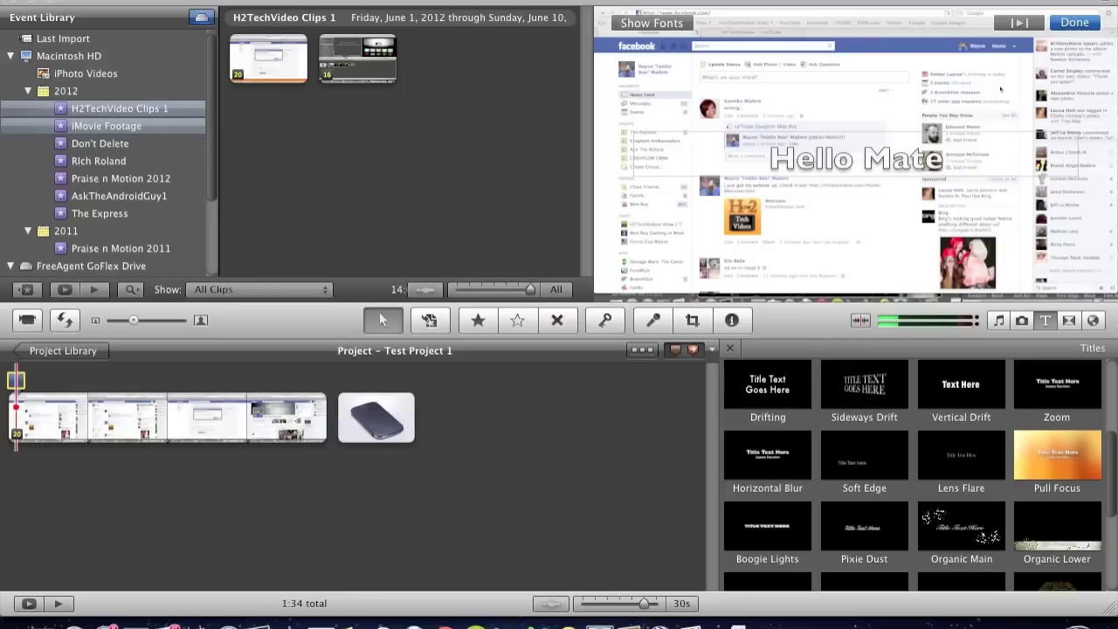
pyautogui.click(1076, 24)
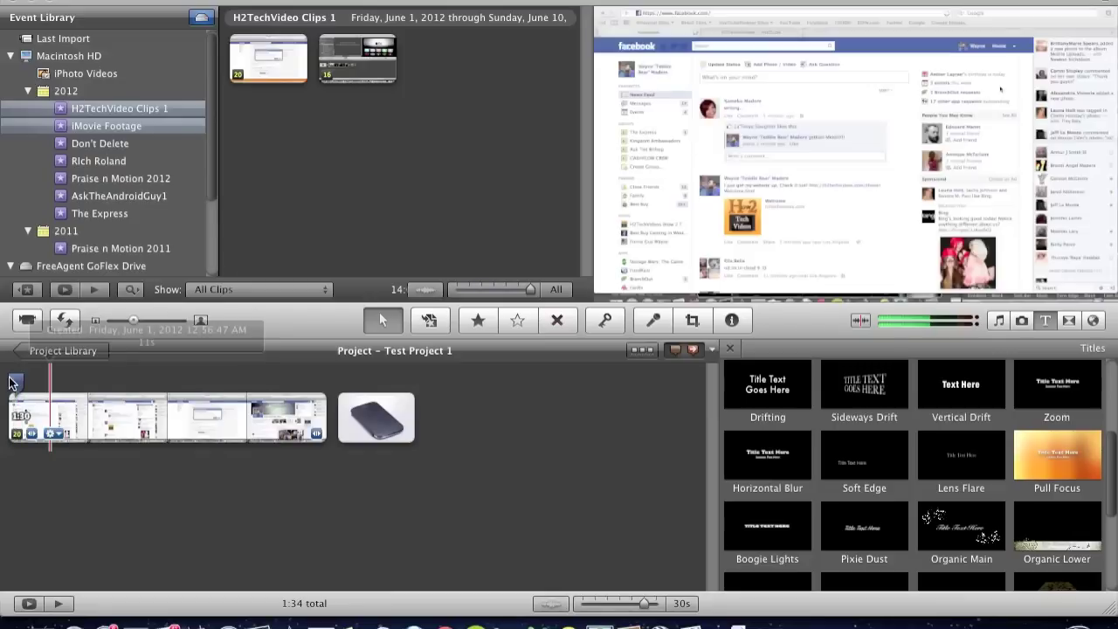
pyautogui.moveTo(17, 382); pyautogui.dragTo(16, 381)
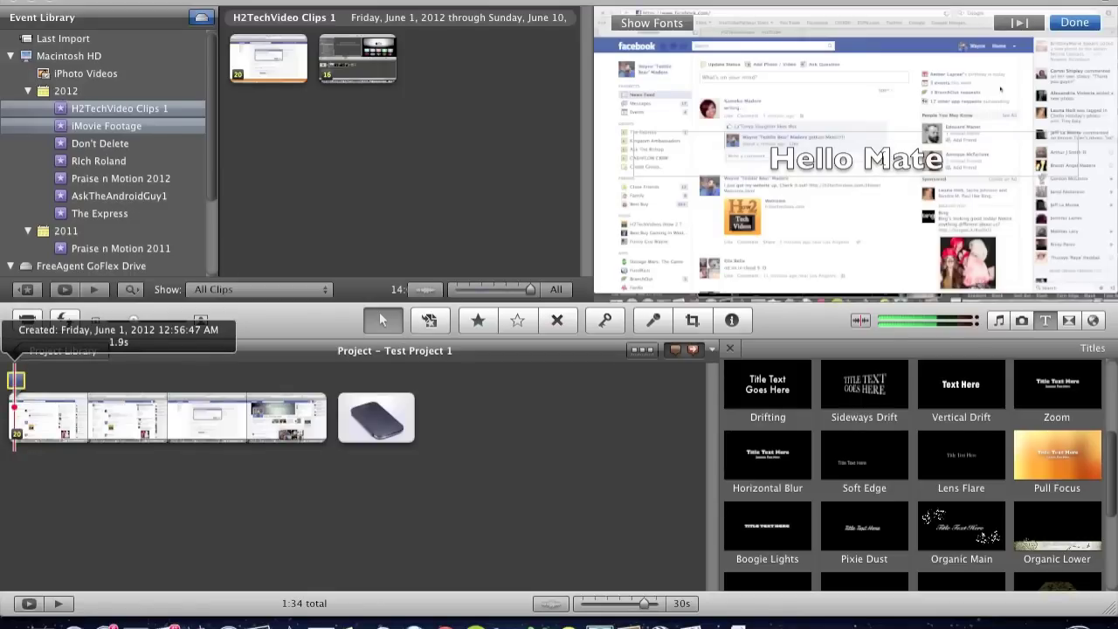
# Reselect the whole 'Hello Mate' title text in the viewer for editing
pyautogui.click(881, 159)
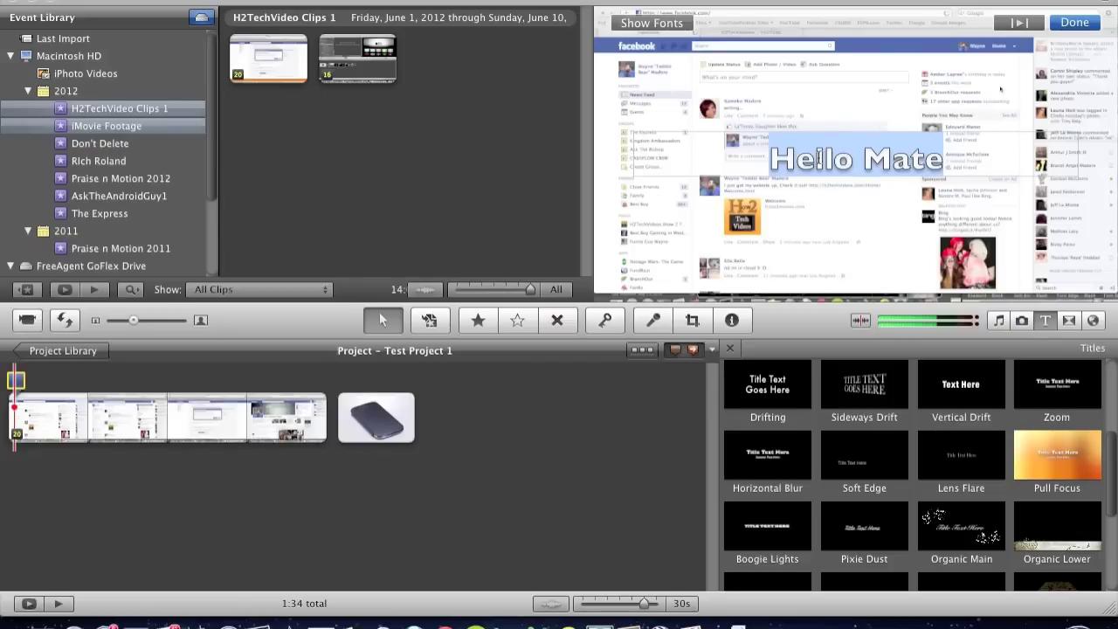
pyautogui.click(931, 151)
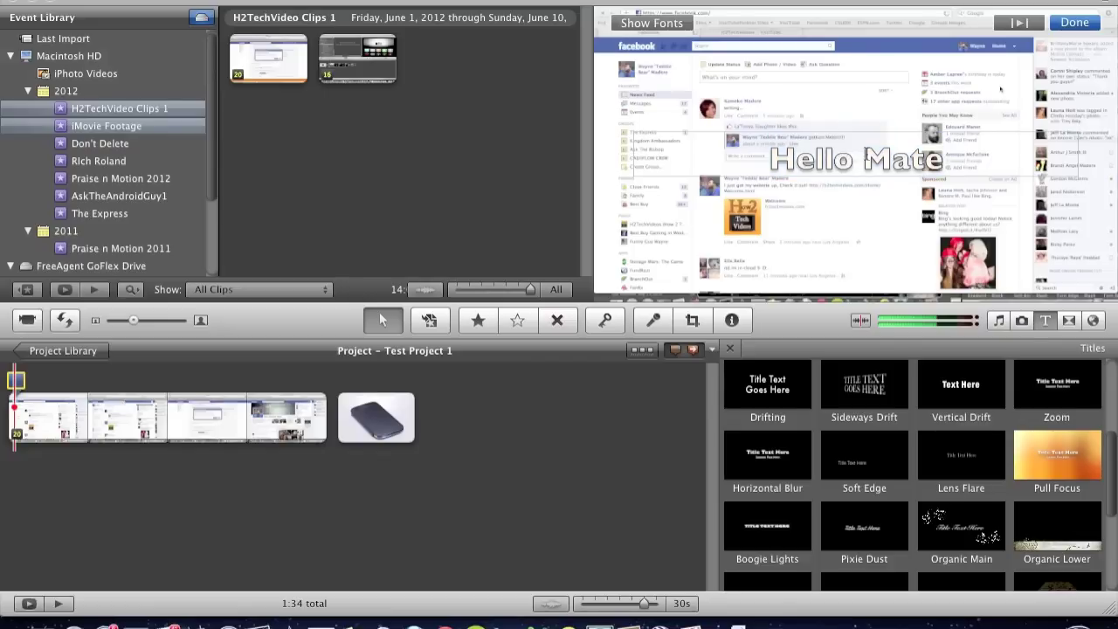
pyautogui.moveTo(970, 162); pyautogui.dragTo(741, 172)
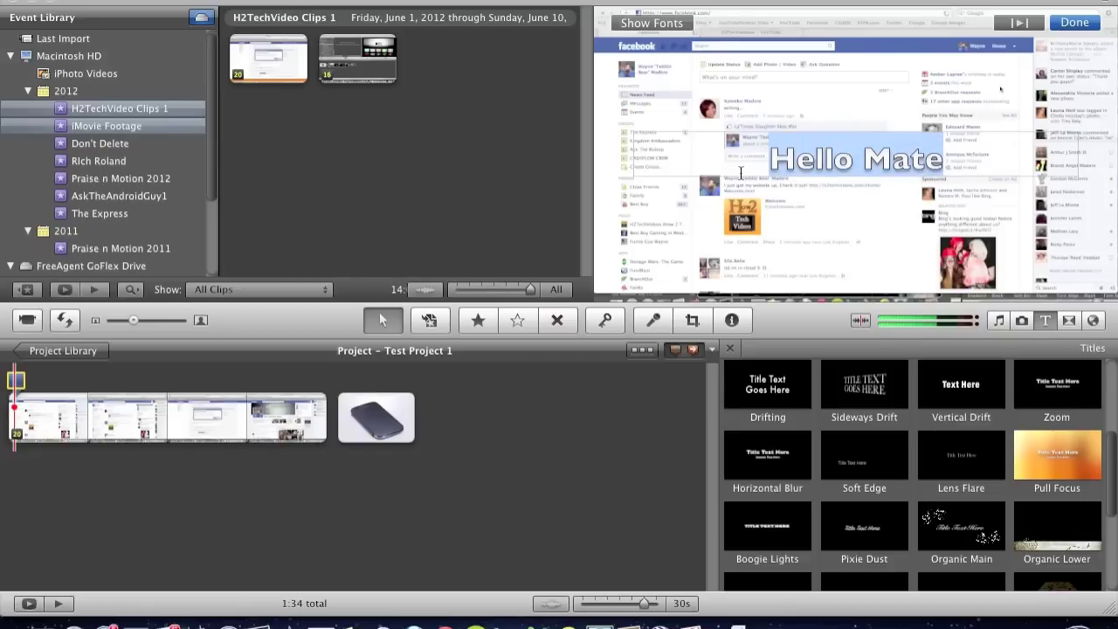
# Change the Hello Mate title font to Gill Sans Bold, size 38, and close the Fonts panel
pyautogui.click(650, 24)
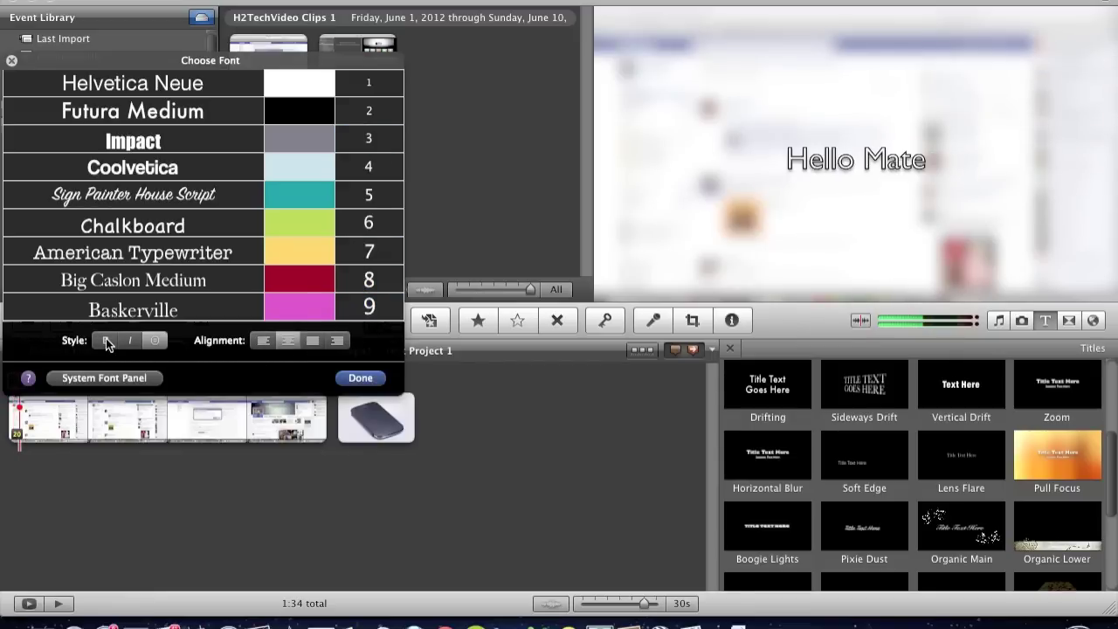
pyautogui.click(98, 384)
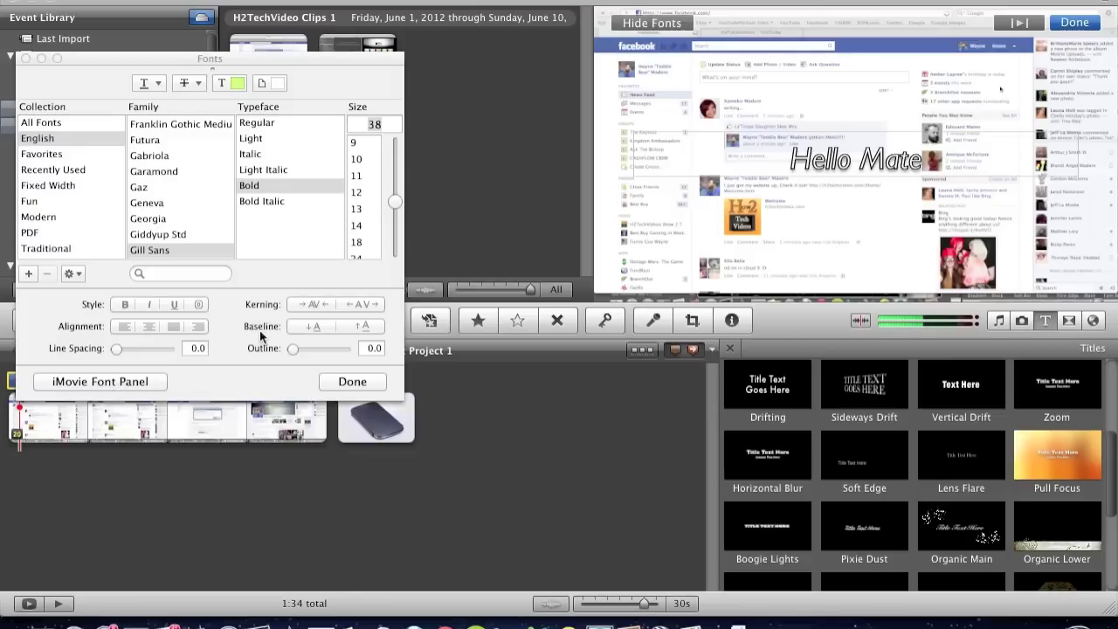
pyautogui.click(351, 382)
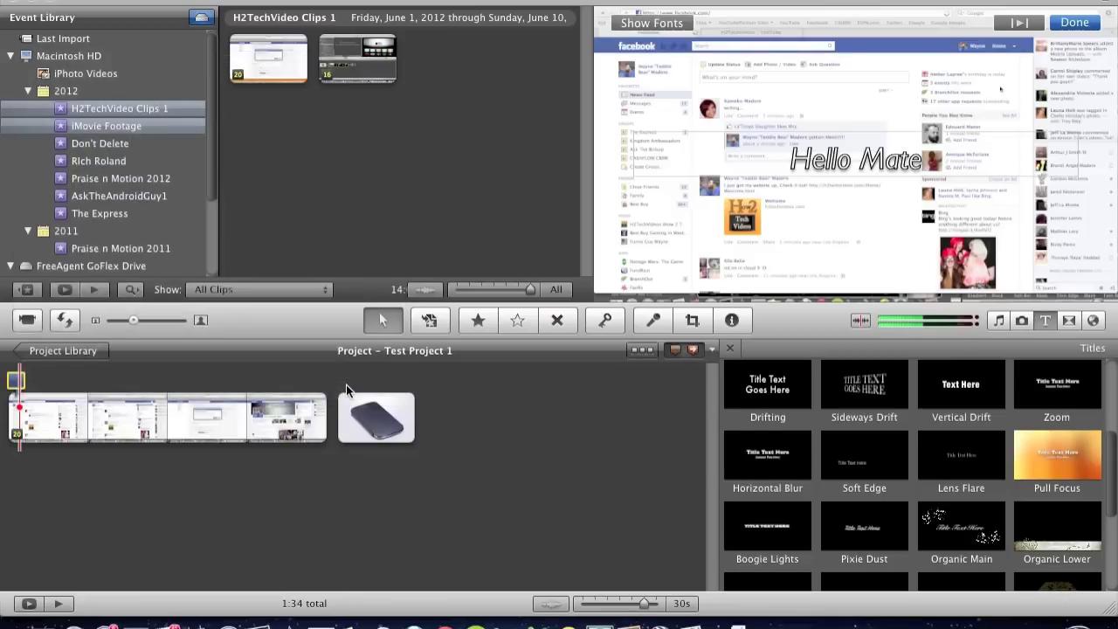
pyautogui.click(1064, 27)
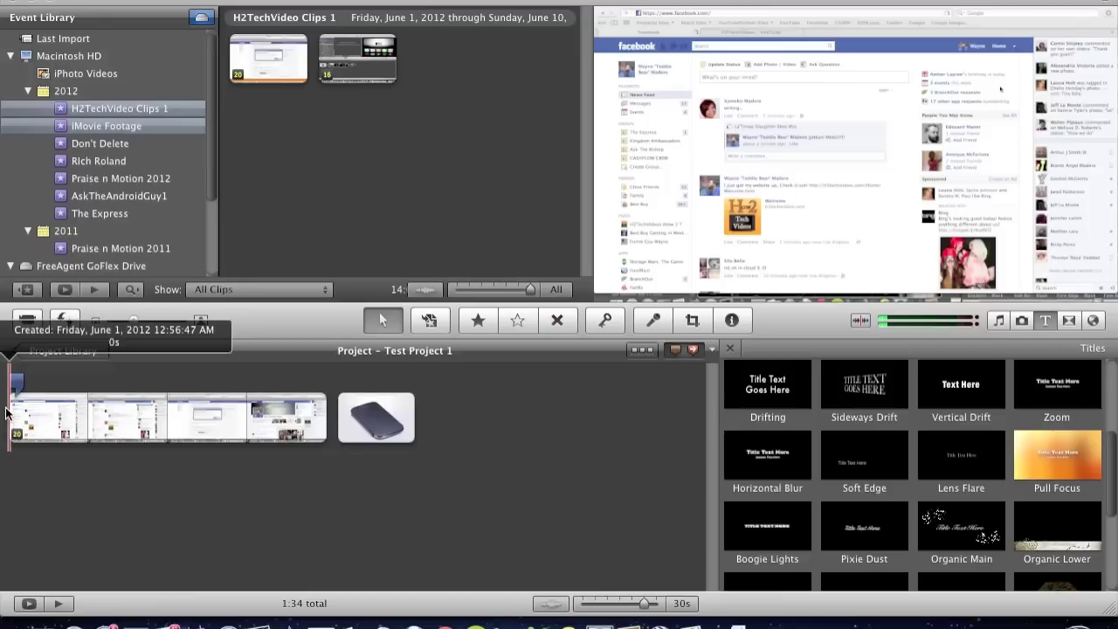
pyautogui.press('space')
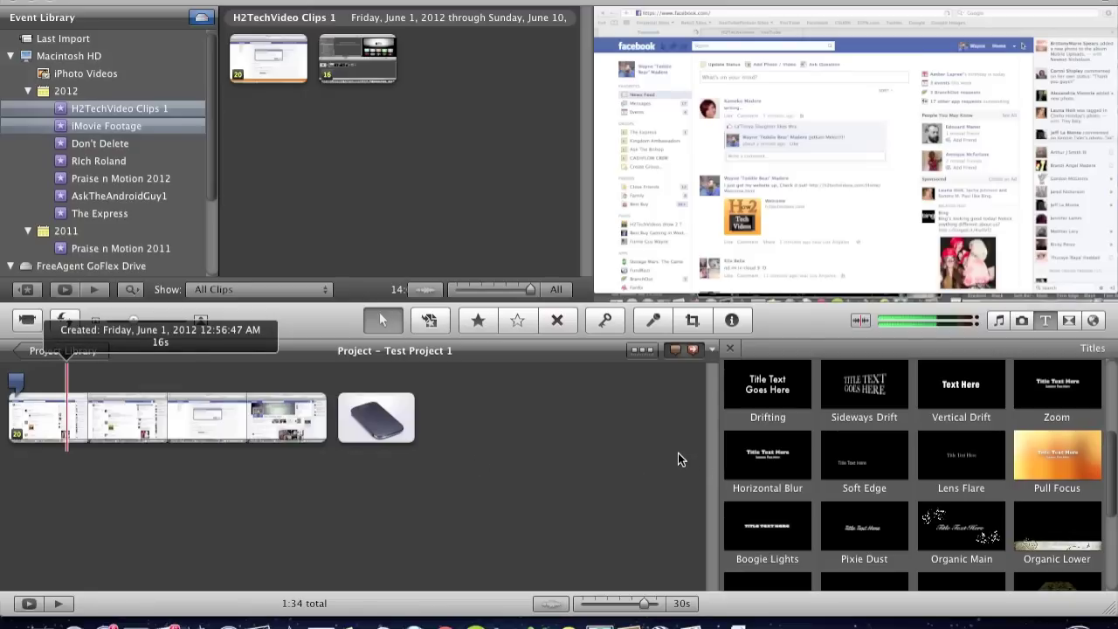
# Drop a Mosaic transition between the last screen clip and the Samsung photo, then stop the preview
pyautogui.click(1068, 321)
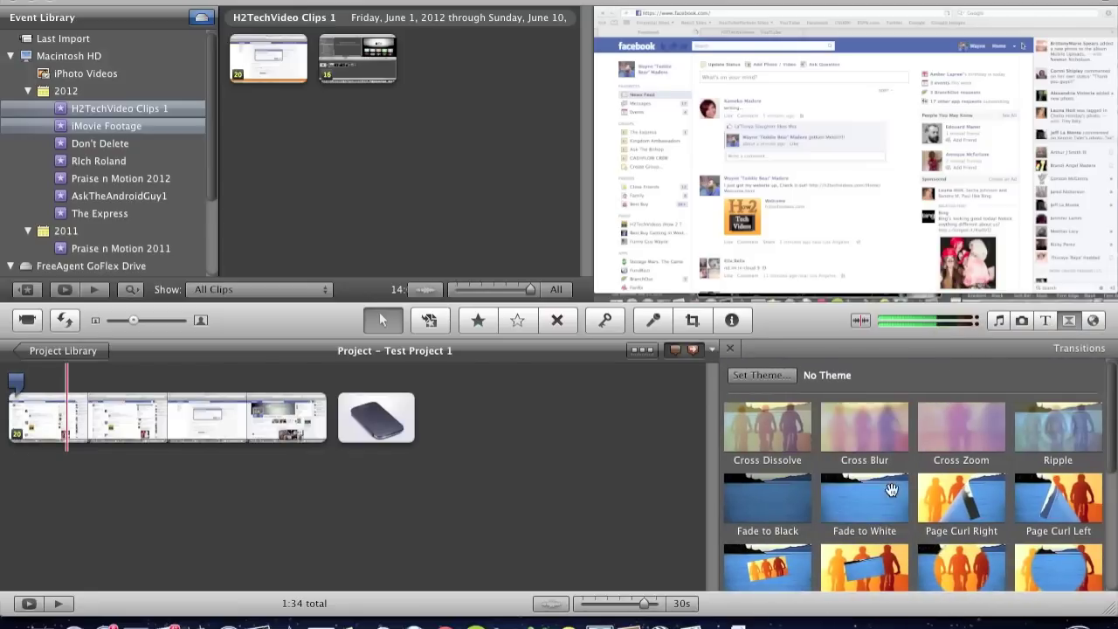
pyautogui.scroll(-3, 891, 488)
pyautogui.scroll(-5, 891, 495)
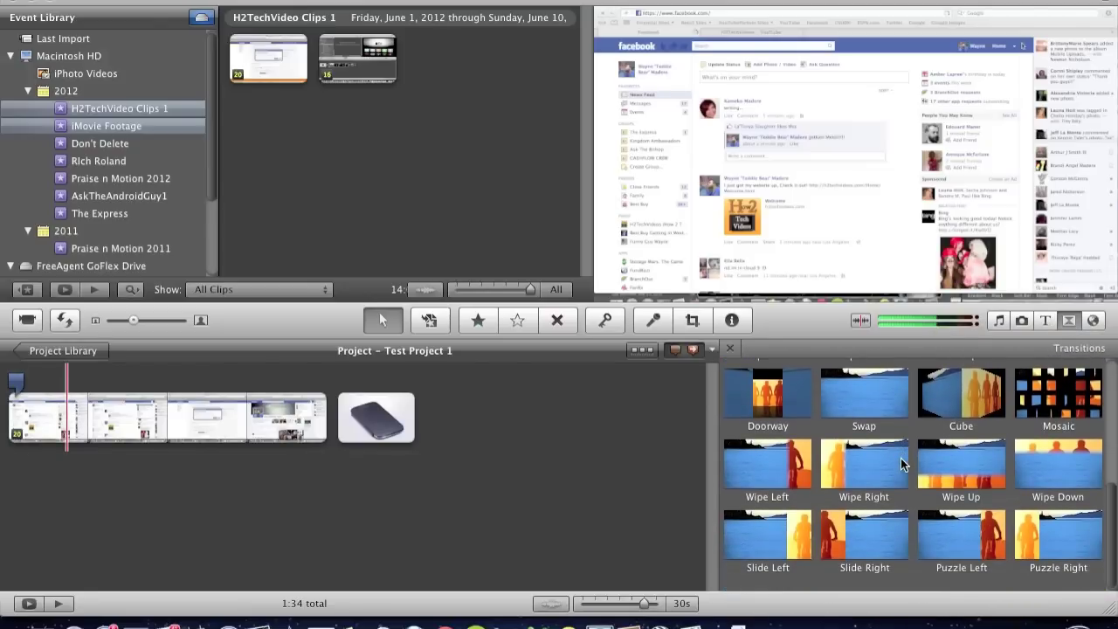
pyautogui.scroll(8, 900, 458)
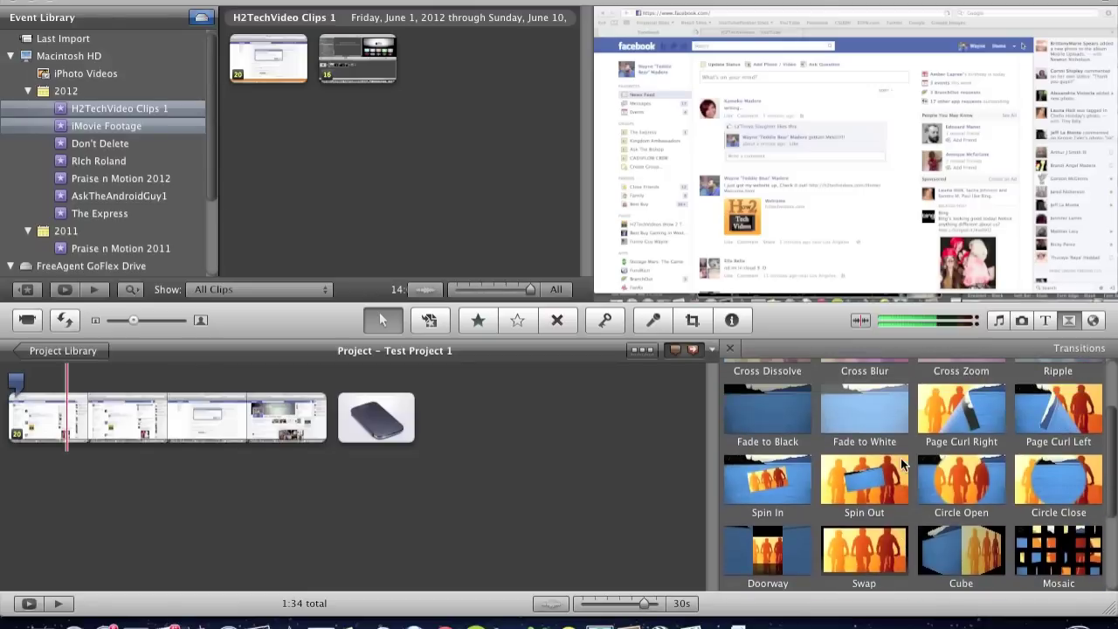
pyautogui.scroll(-4, 900, 457)
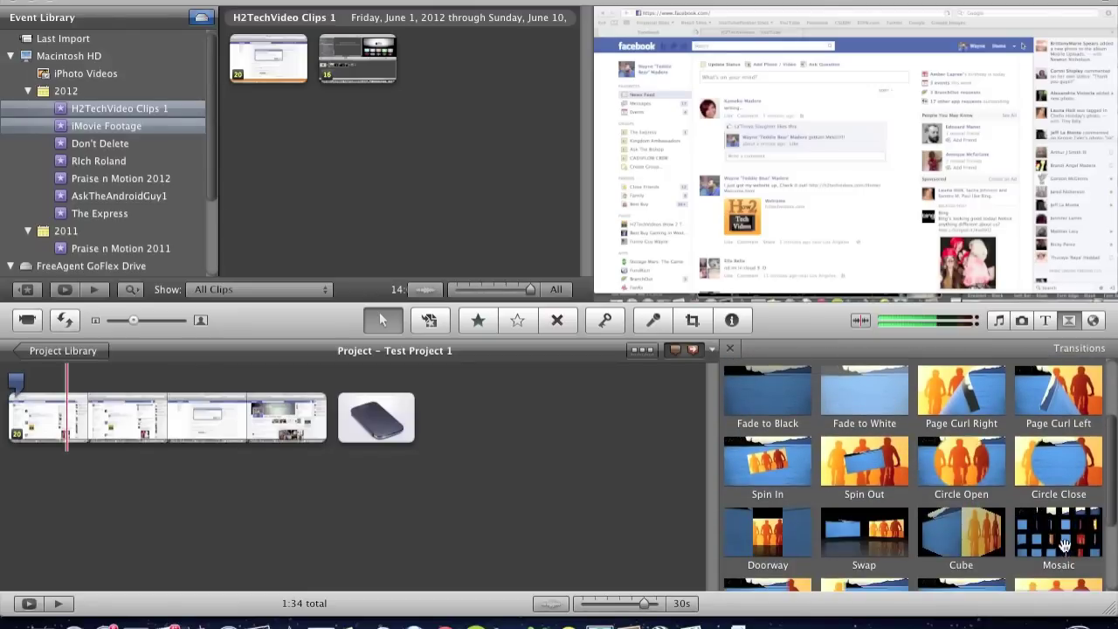
pyautogui.moveTo(1069, 536); pyautogui.dragTo(348, 425)
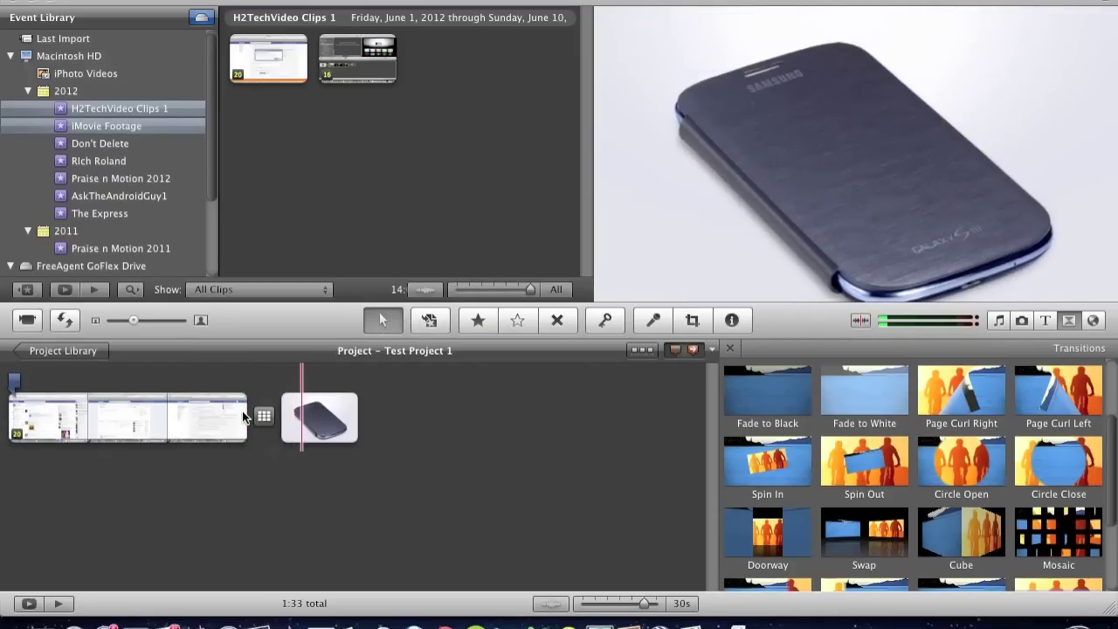
pyautogui.press('space')
pyautogui.moveTo(261, 419)
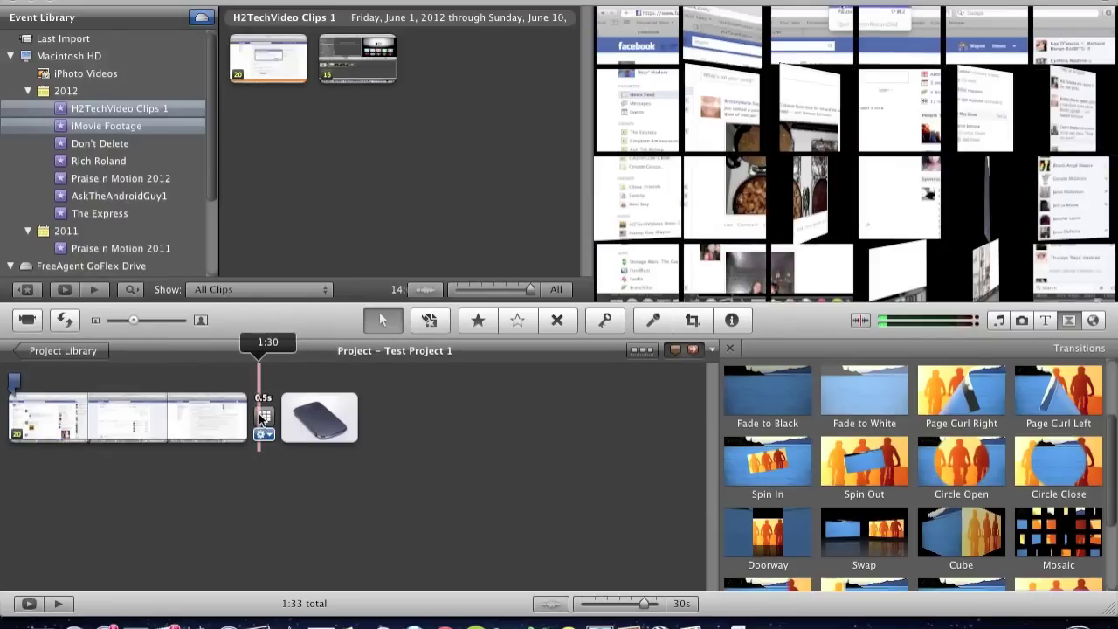
# Set the Mosaic transition's duration to 2 seconds, applied to all transitions
pyautogui.click(262, 418)
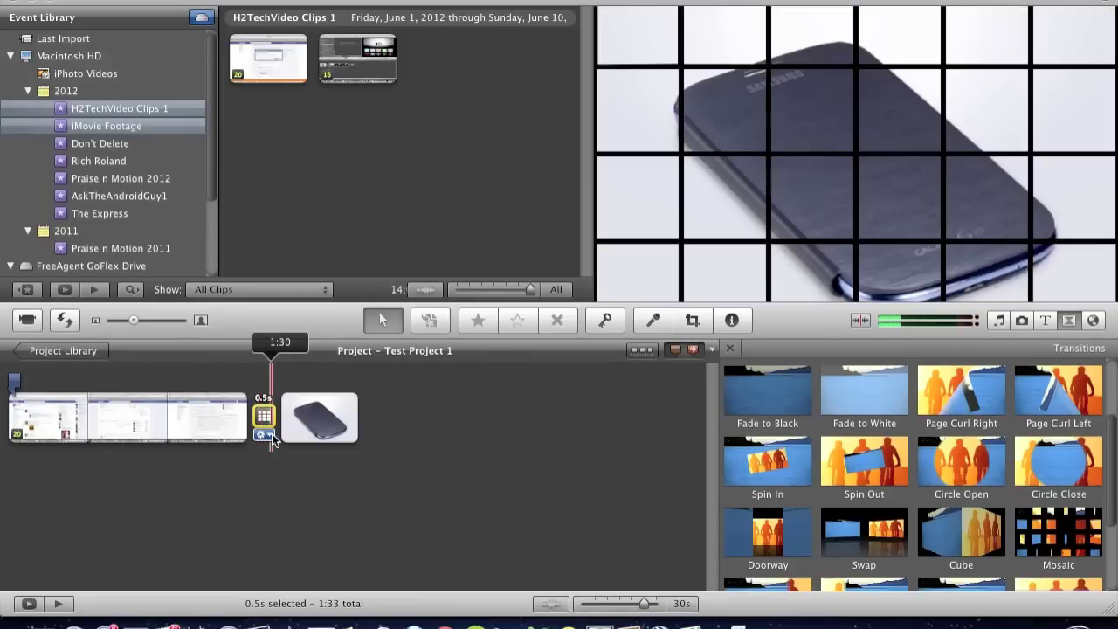
pyautogui.click(269, 434)
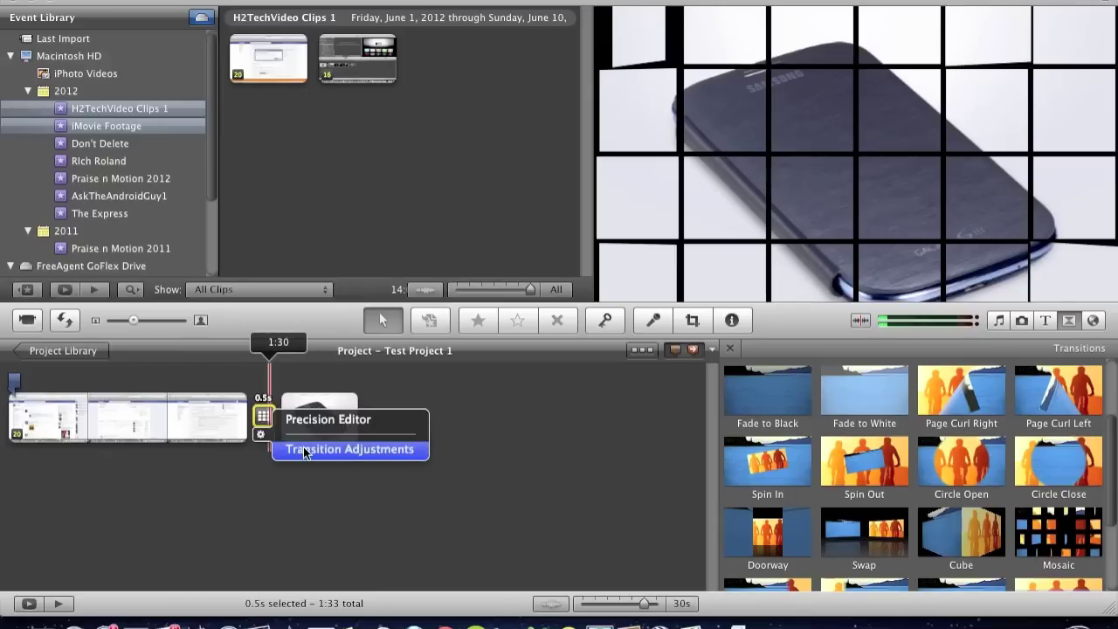
pyautogui.click(305, 450)
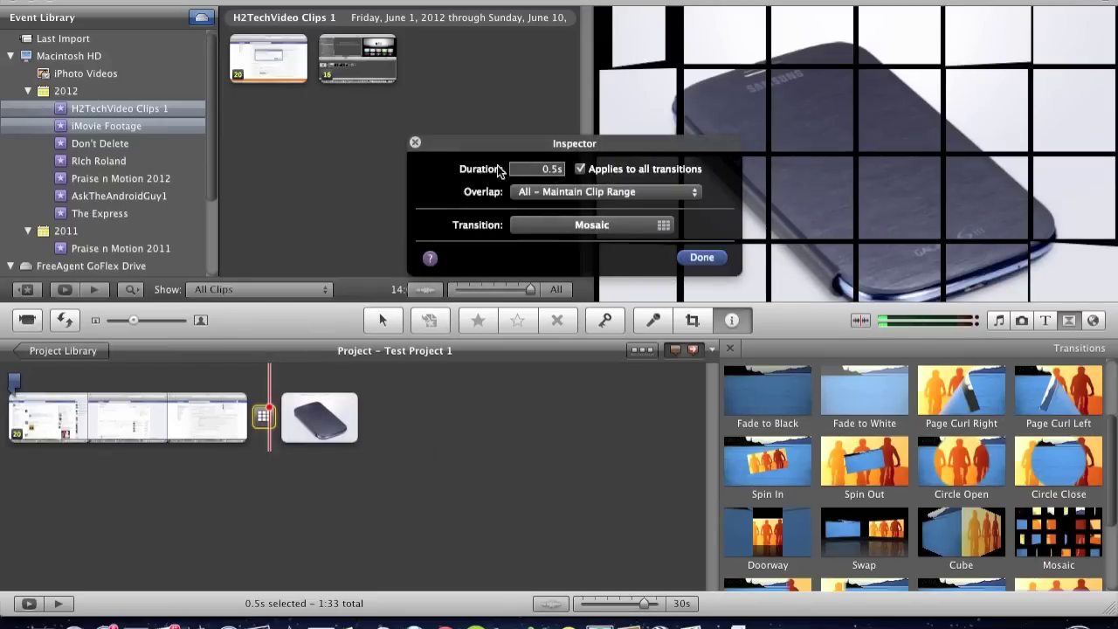
pyautogui.click(530, 171)
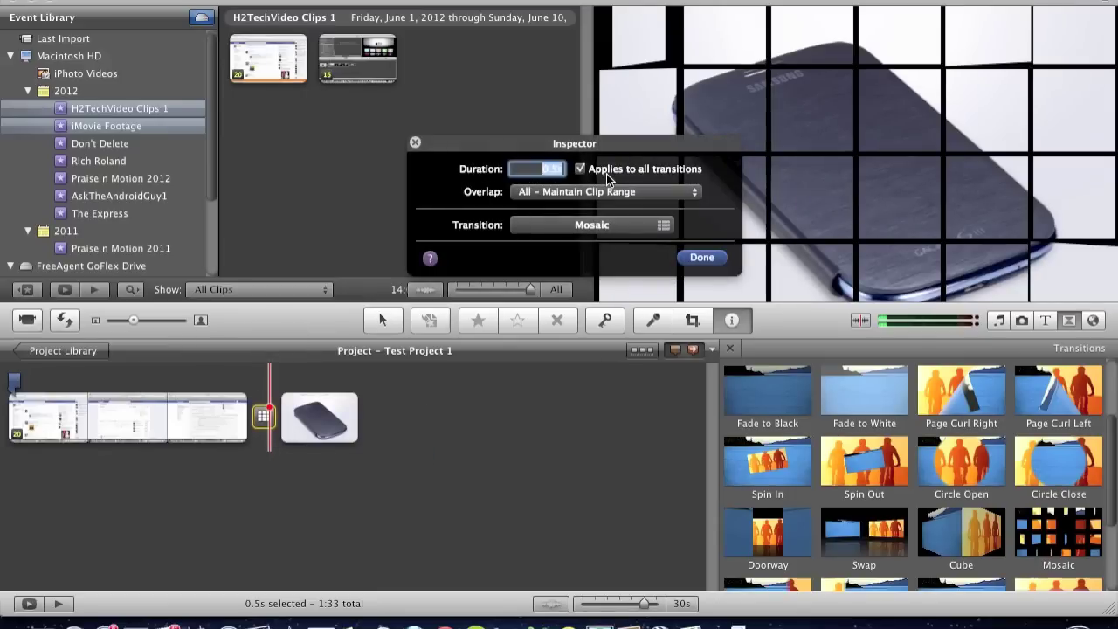
pyautogui.write('2')
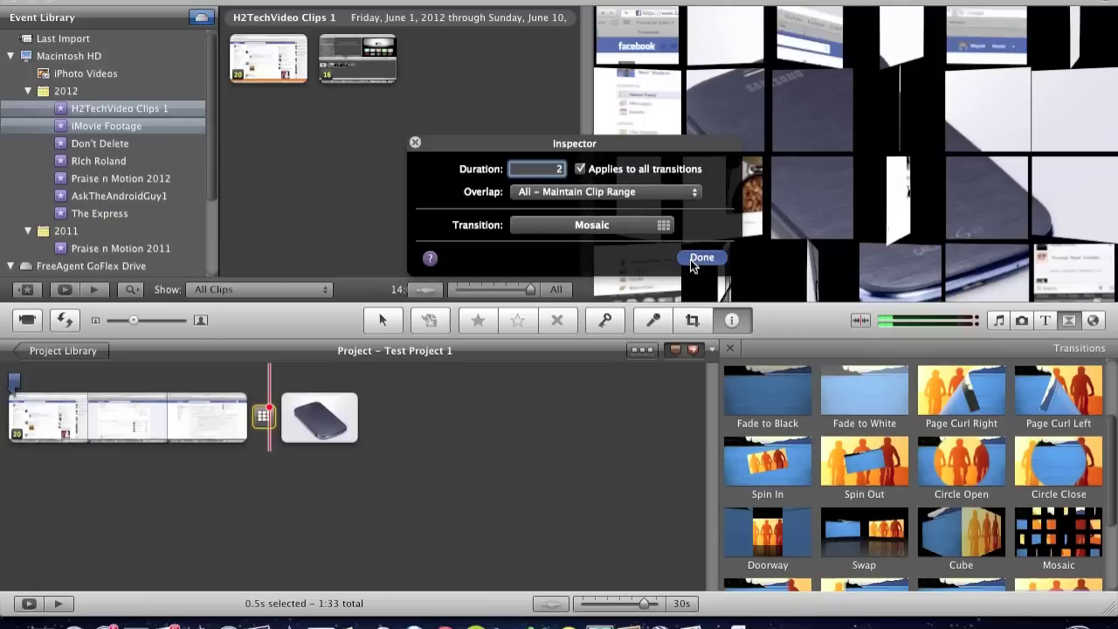
pyautogui.click(701, 257)
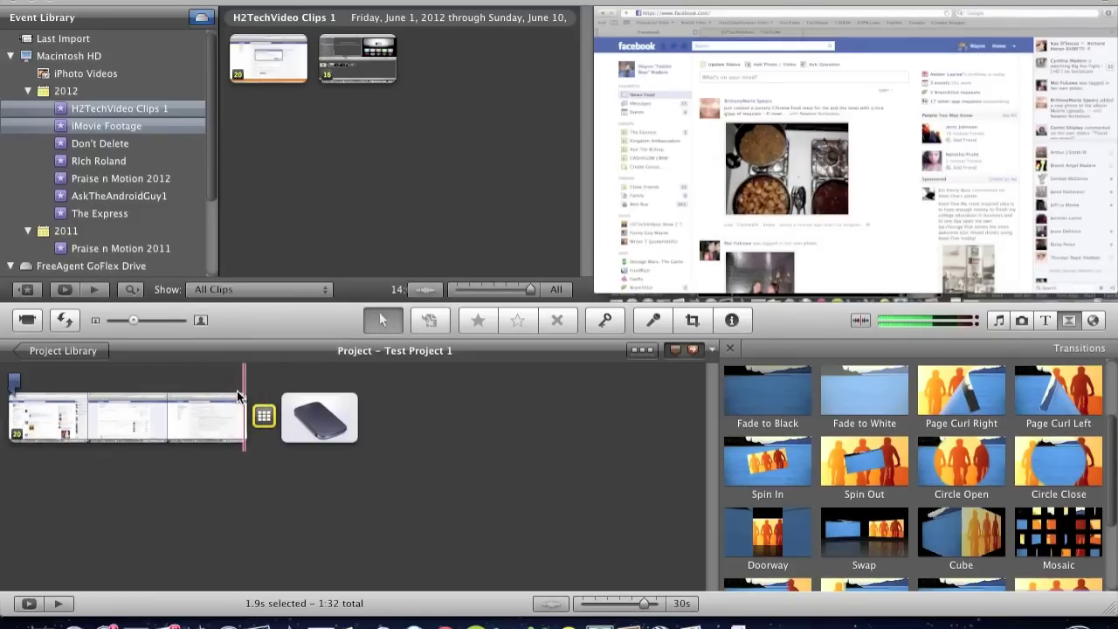
pyautogui.press('space')
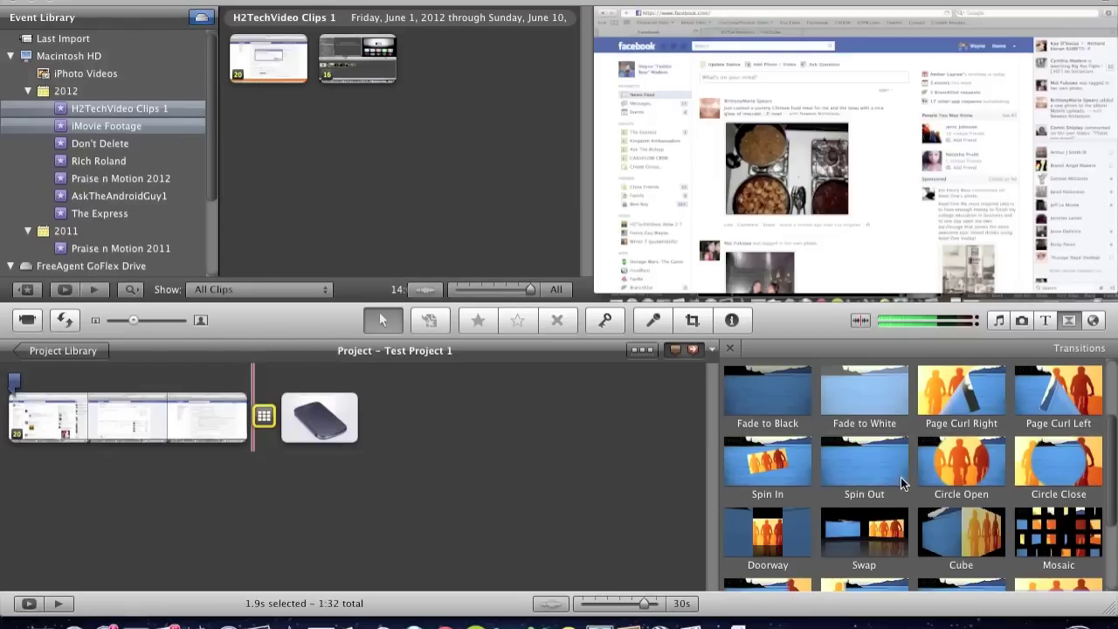
pyautogui.scroll(-3, 900, 477)
pyautogui.scroll(5, 900, 477)
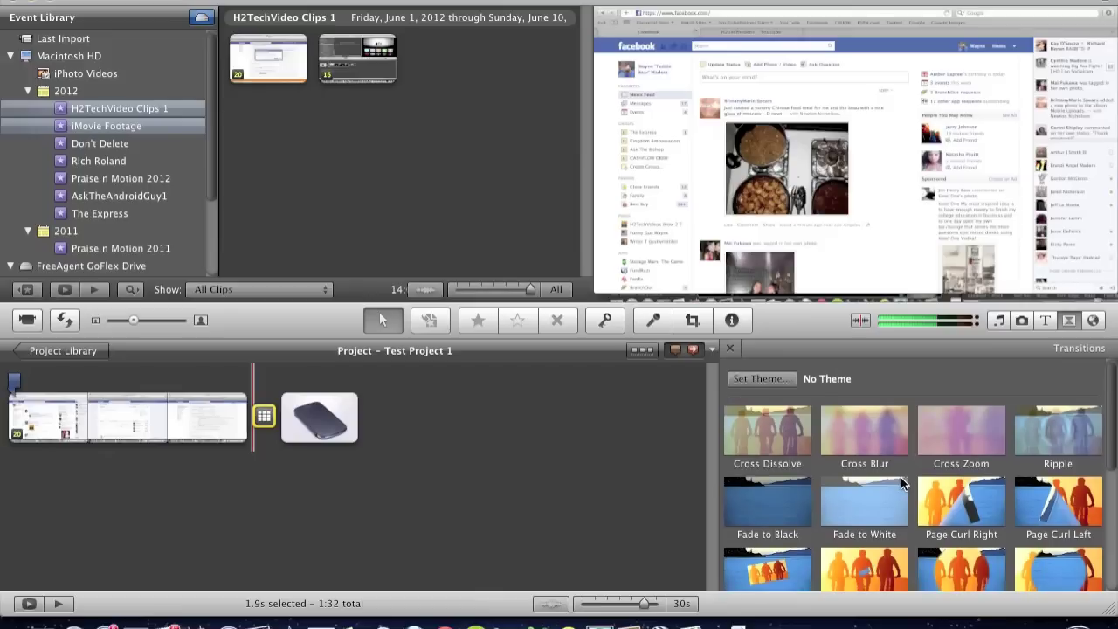
pyautogui.scroll(-5, 901, 477)
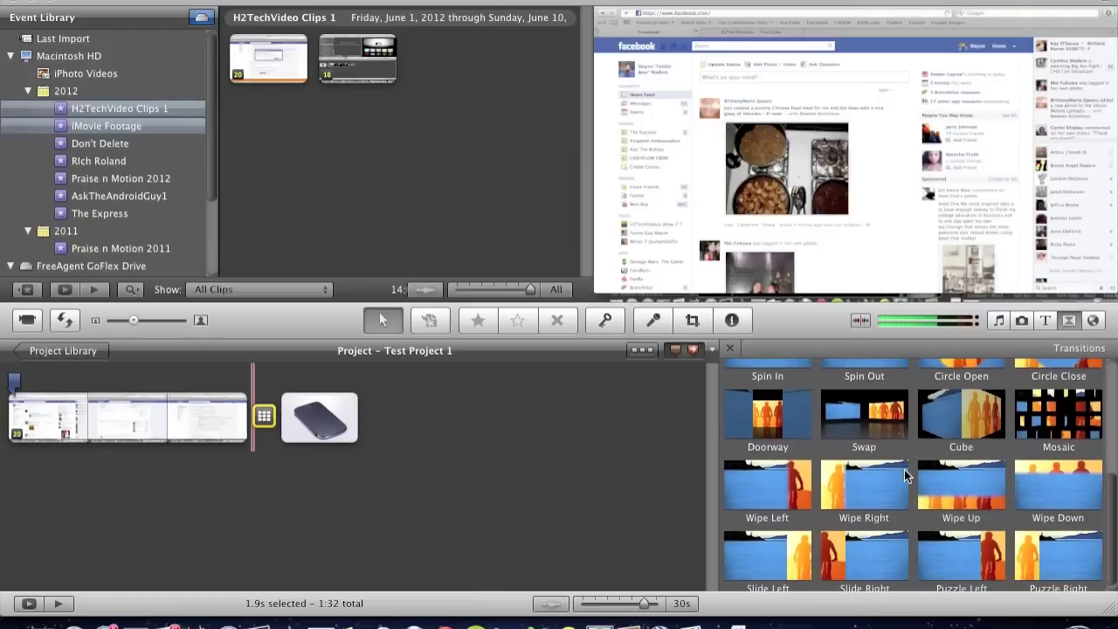
pyautogui.click(1091, 322)
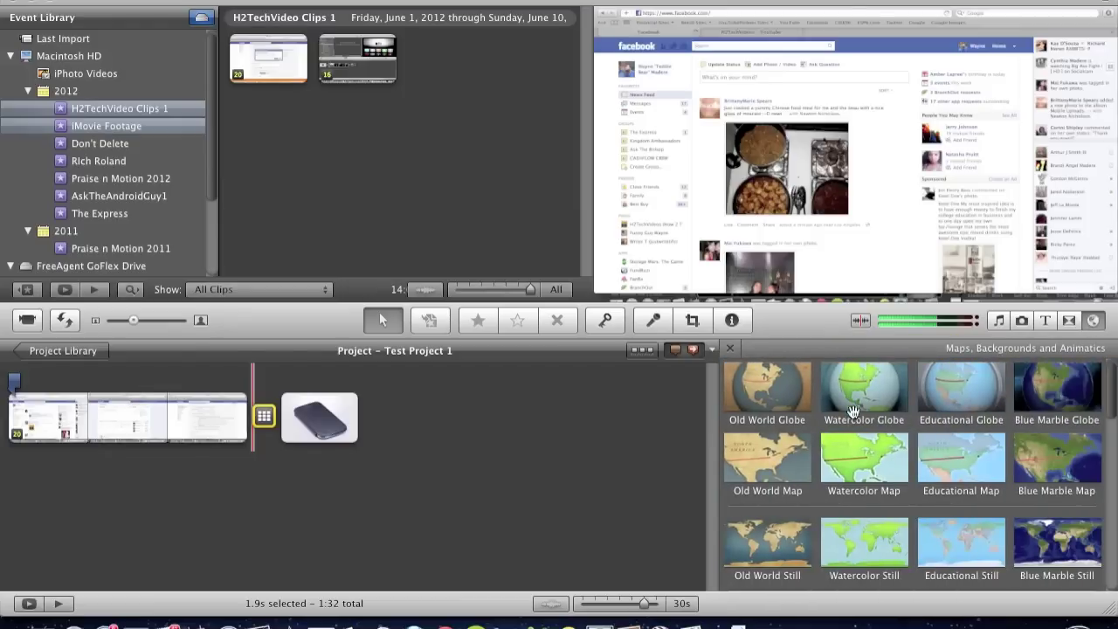
# Drag the Underwater background to the timeline end after the phone photo and select the new clip
pyautogui.scroll(-3, 868, 455)
pyautogui.scroll(-10, 868, 460)
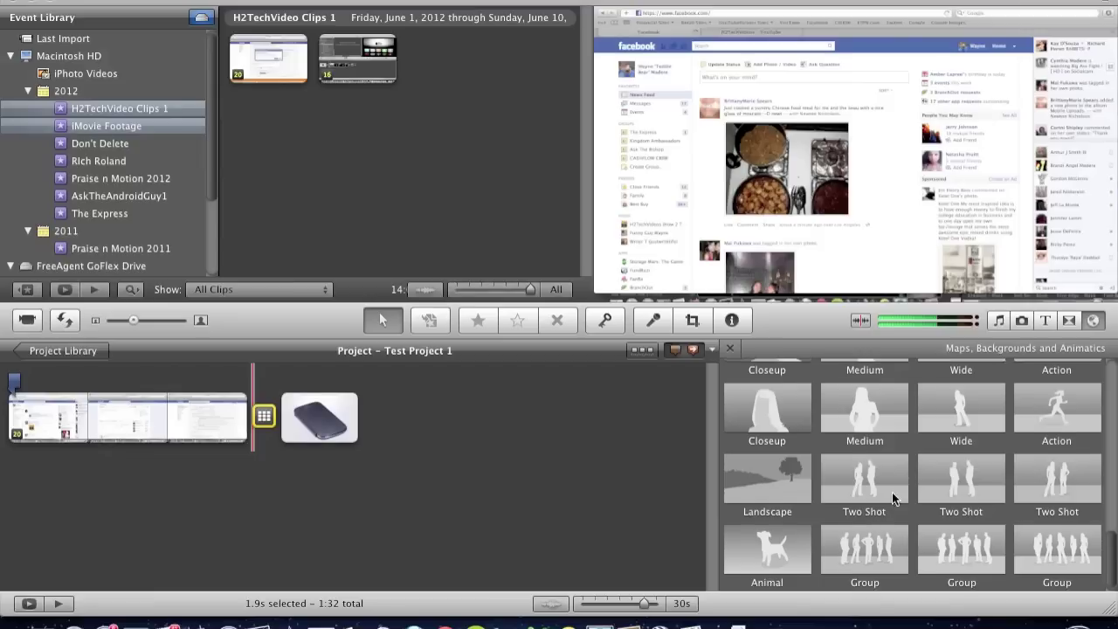
pyautogui.scroll(3, 892, 497)
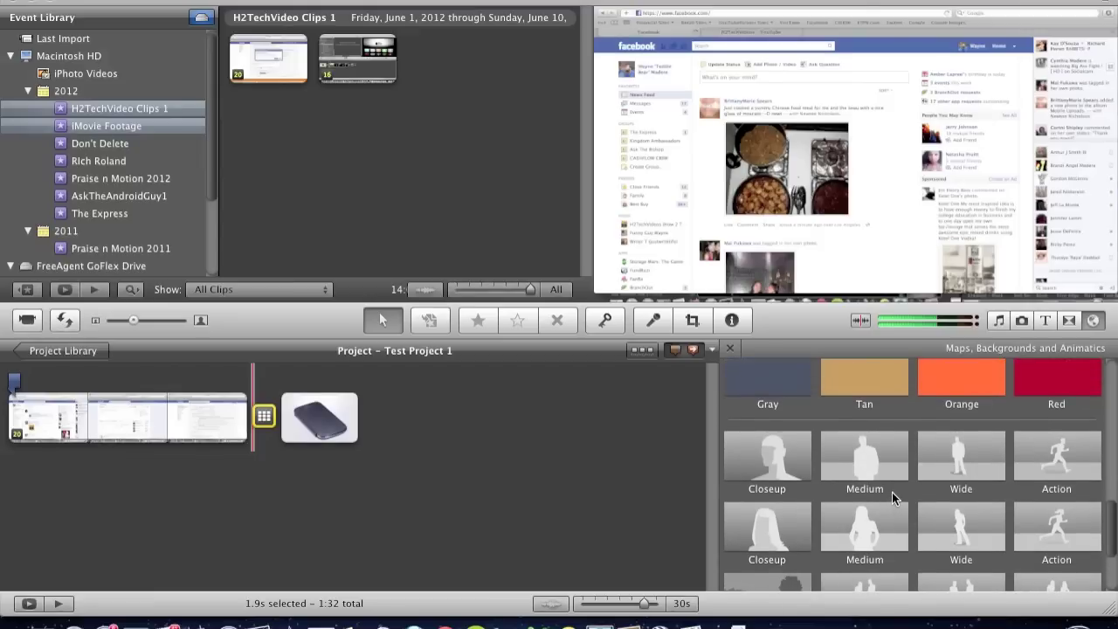
pyautogui.scroll(8, 892, 497)
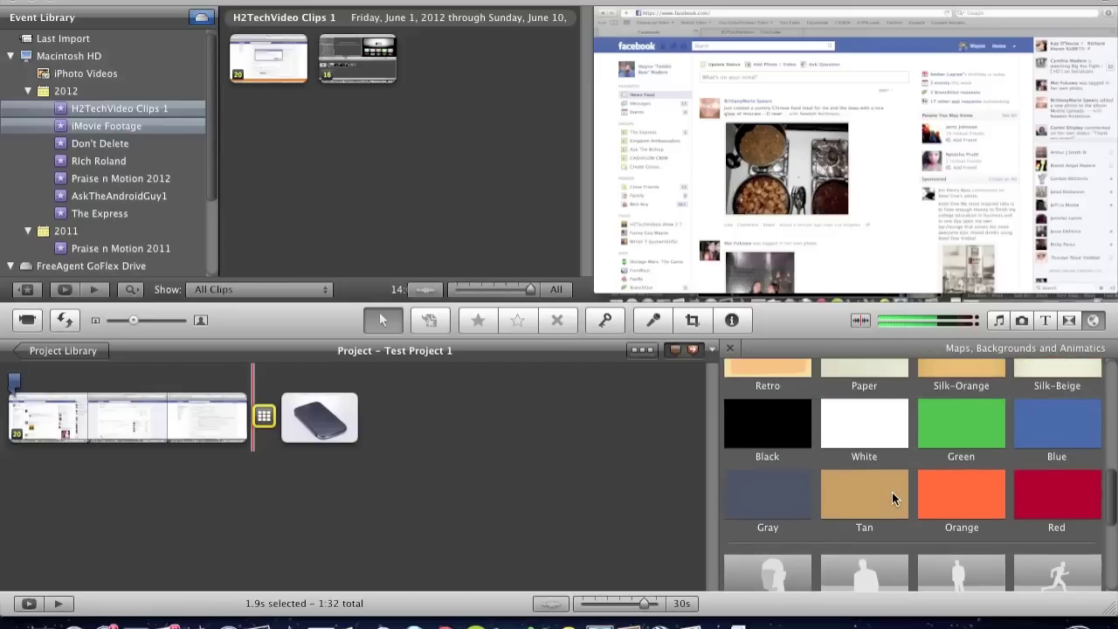
pyautogui.scroll(2, 891, 492)
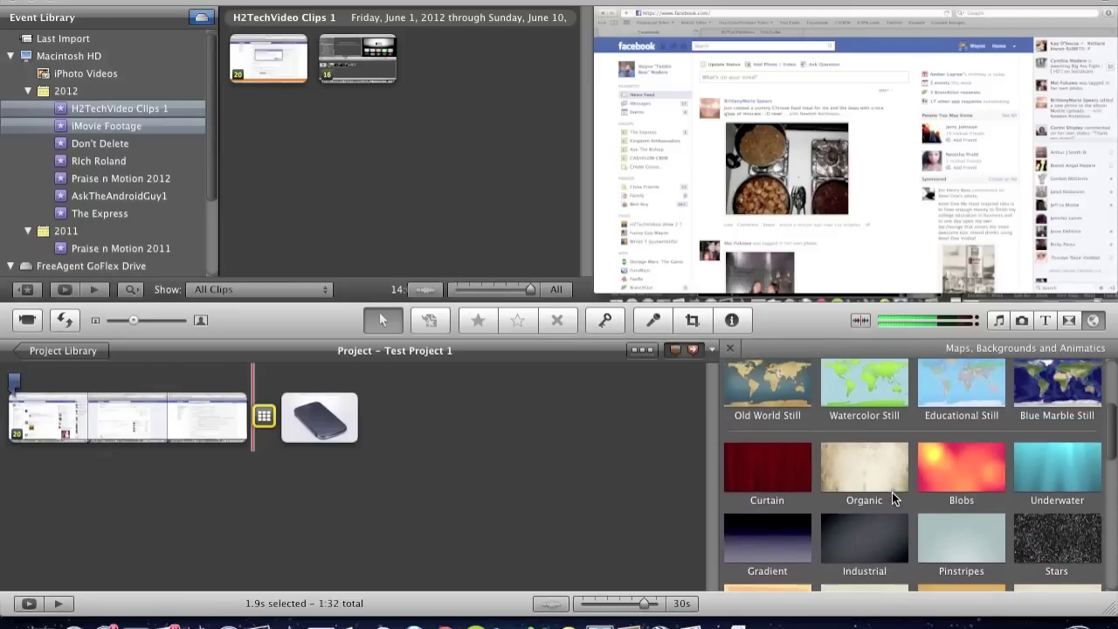
pyautogui.moveTo(1089, 490); pyautogui.dragTo(475, 422)
pyautogui.click(423, 416)
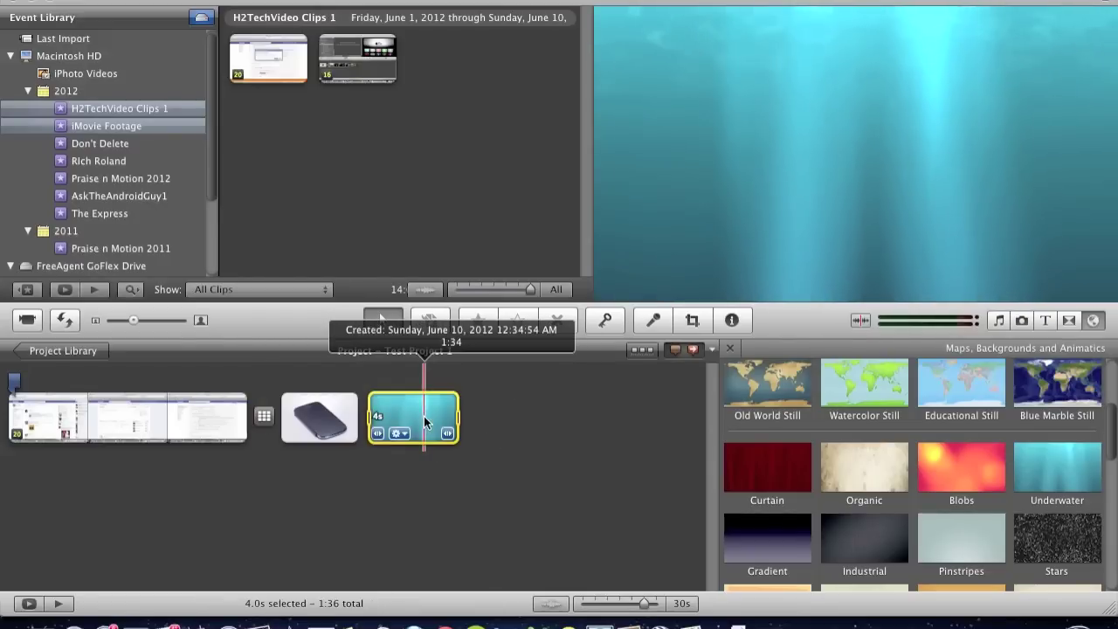
# Apply the Pixie Dust title style onto the Underwater background clip
pyautogui.click(1044, 321)
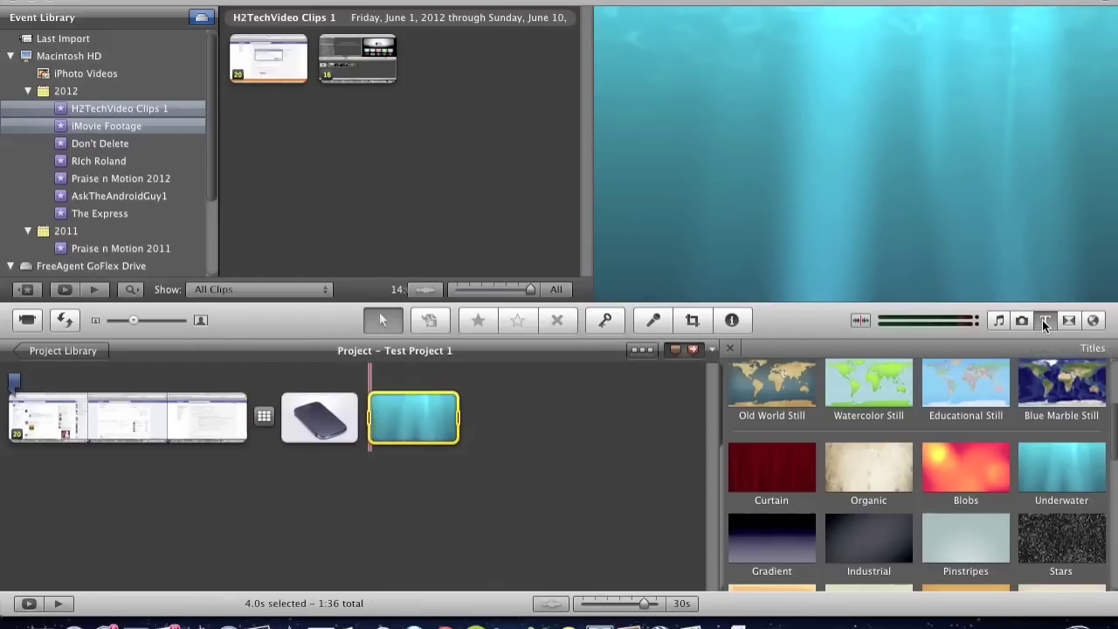
pyautogui.scroll(-5, 764, 532)
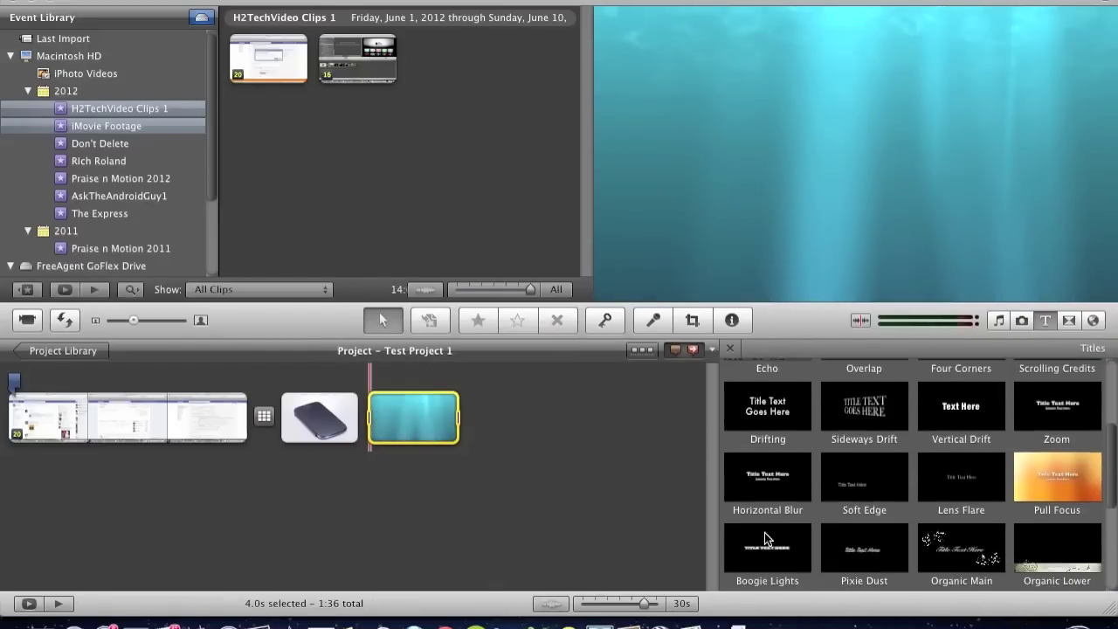
pyautogui.scroll(-2, 851, 515)
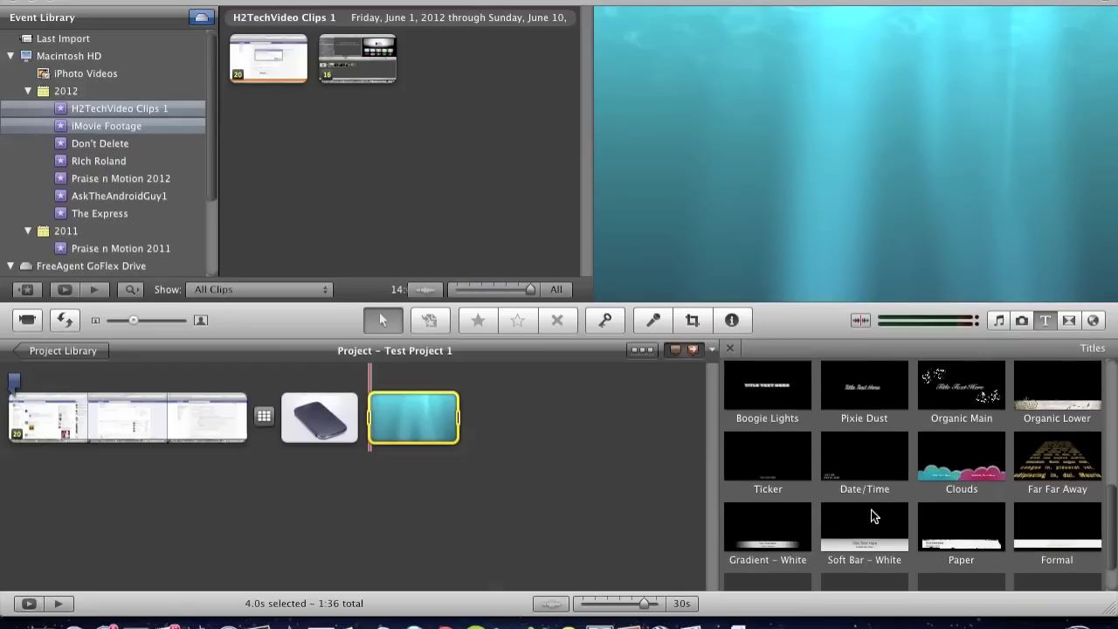
pyautogui.scroll(3, 871, 509)
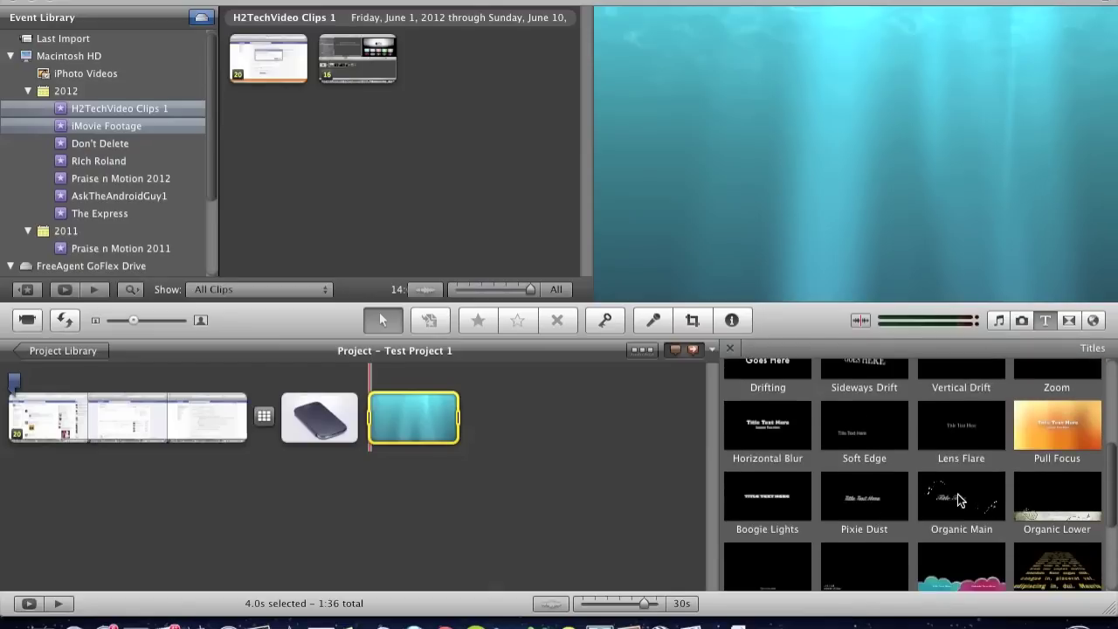
pyautogui.scroll(3, 931, 485)
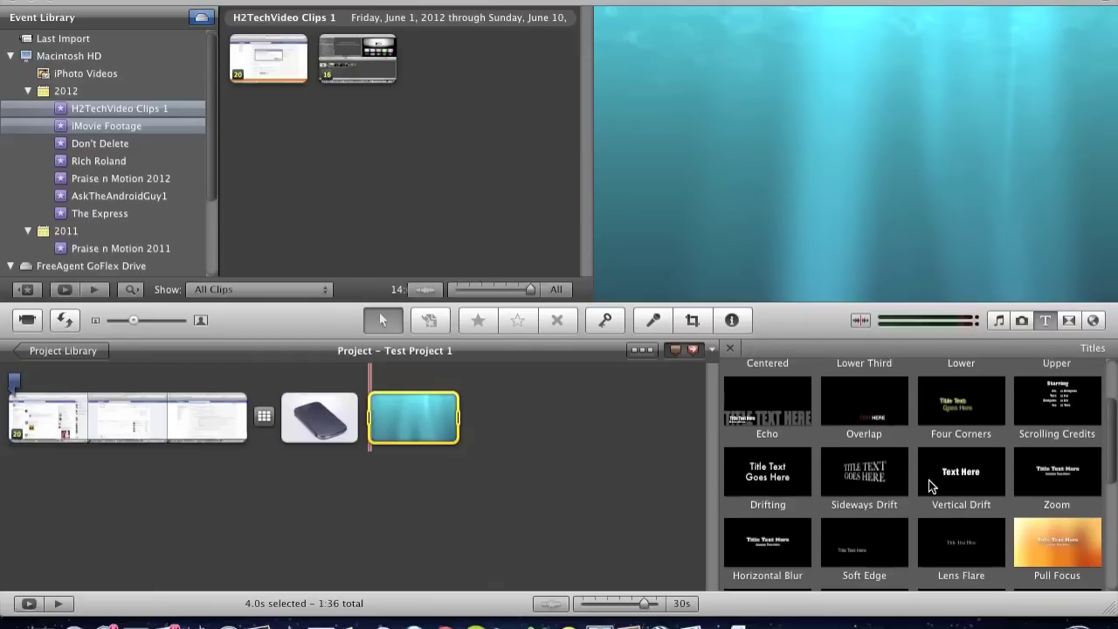
pyautogui.scroll(-5, 930, 485)
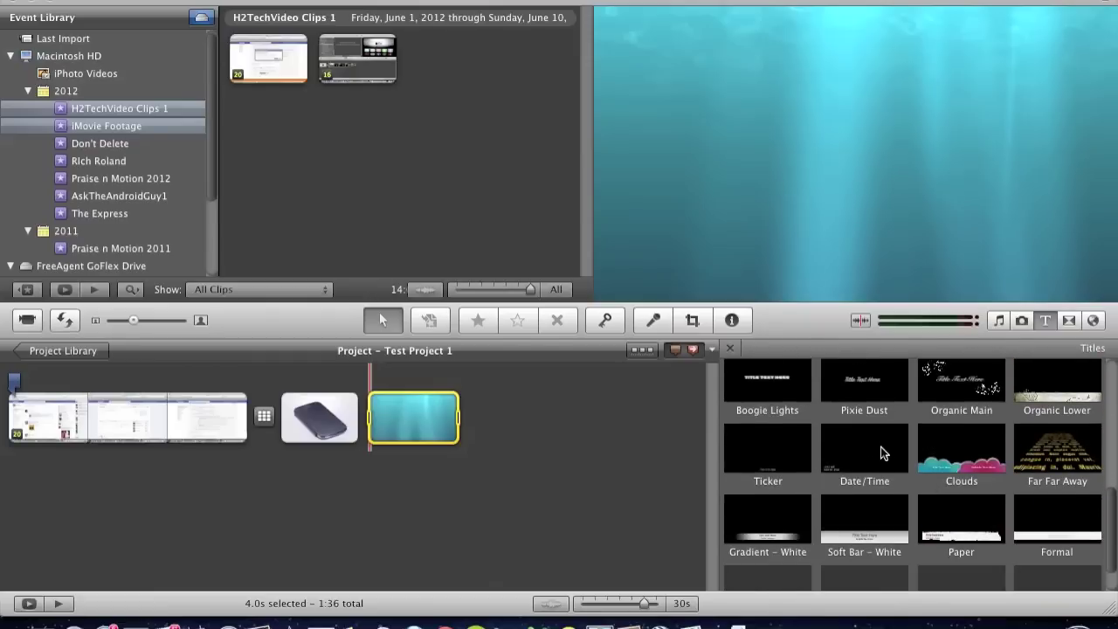
pyautogui.scroll(-1, 875, 539)
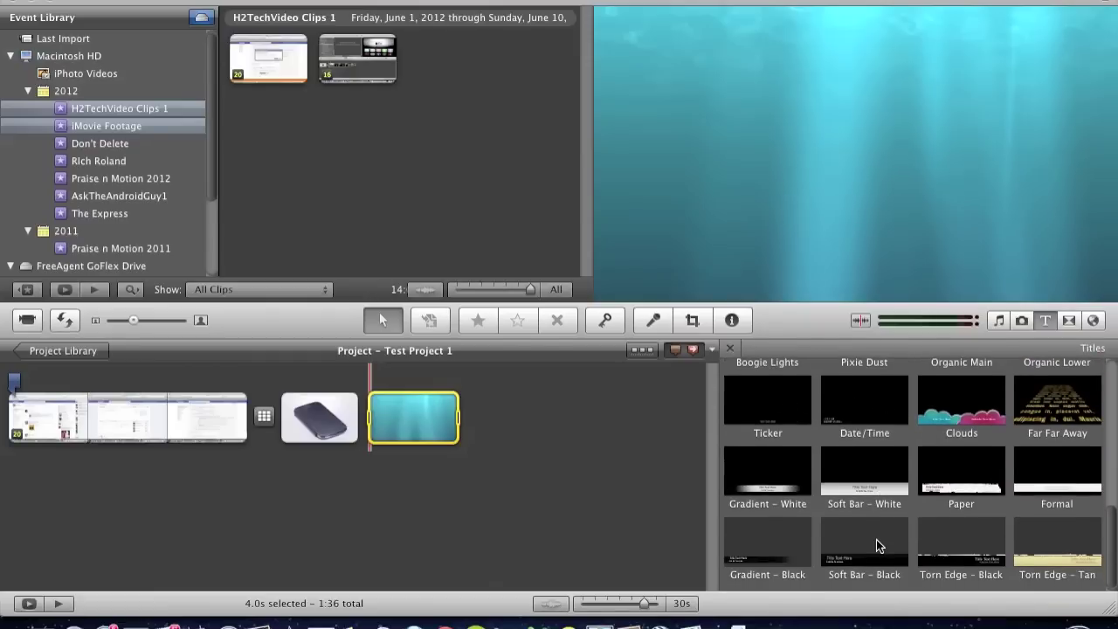
pyautogui.scroll(3, 941, 459)
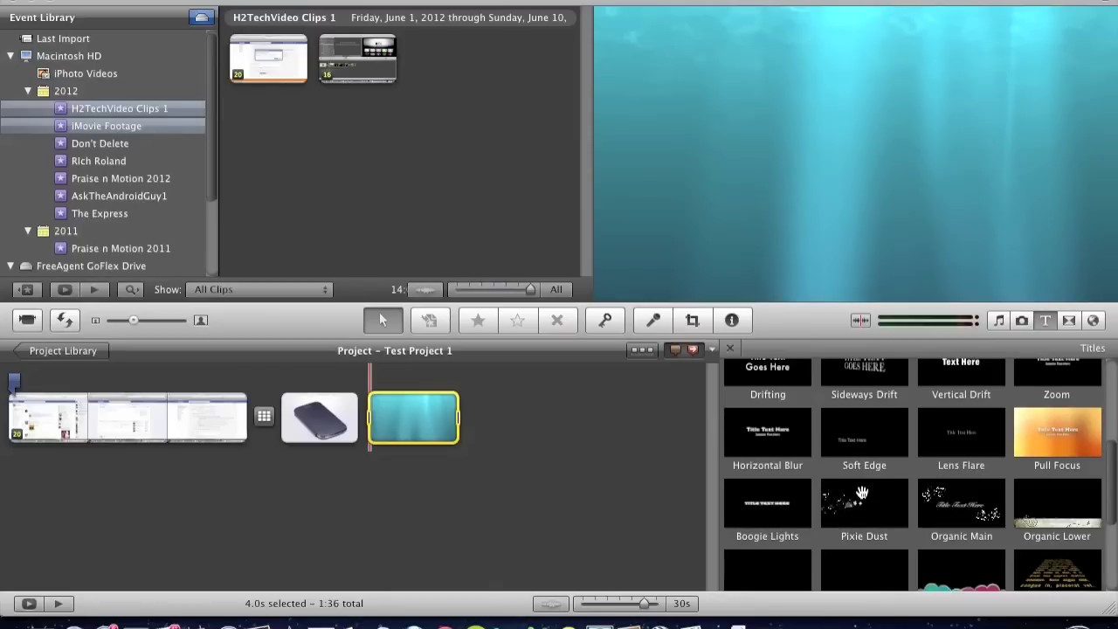
pyautogui.moveTo(871, 514); pyautogui.dragTo(412, 414)
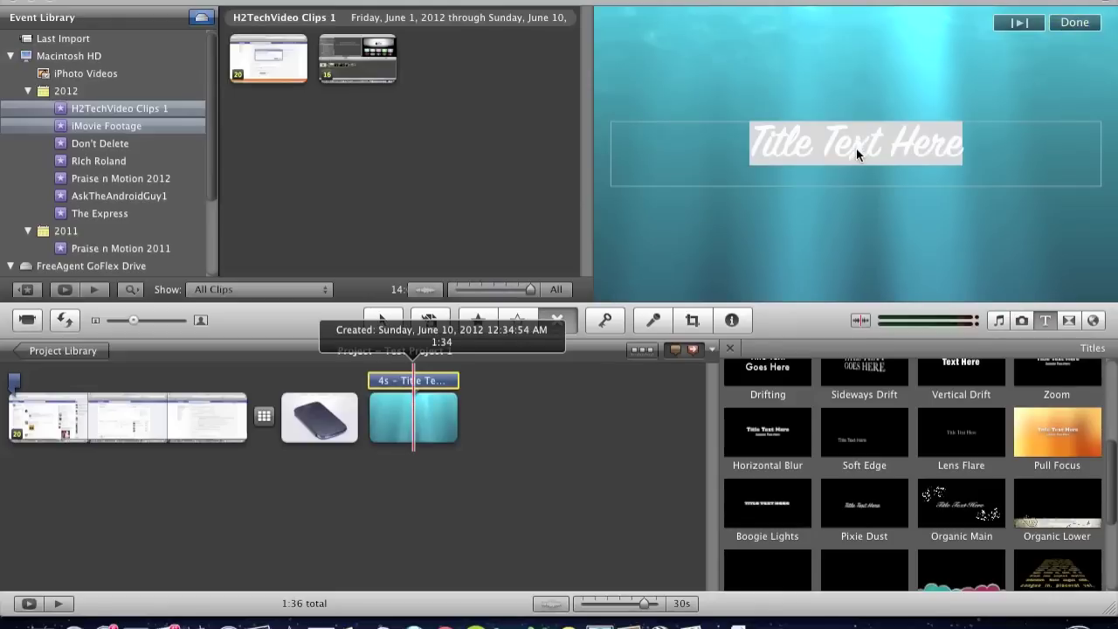
# Type 'Underwater' as the title text and finish editing it
pyautogui.write('UNder')
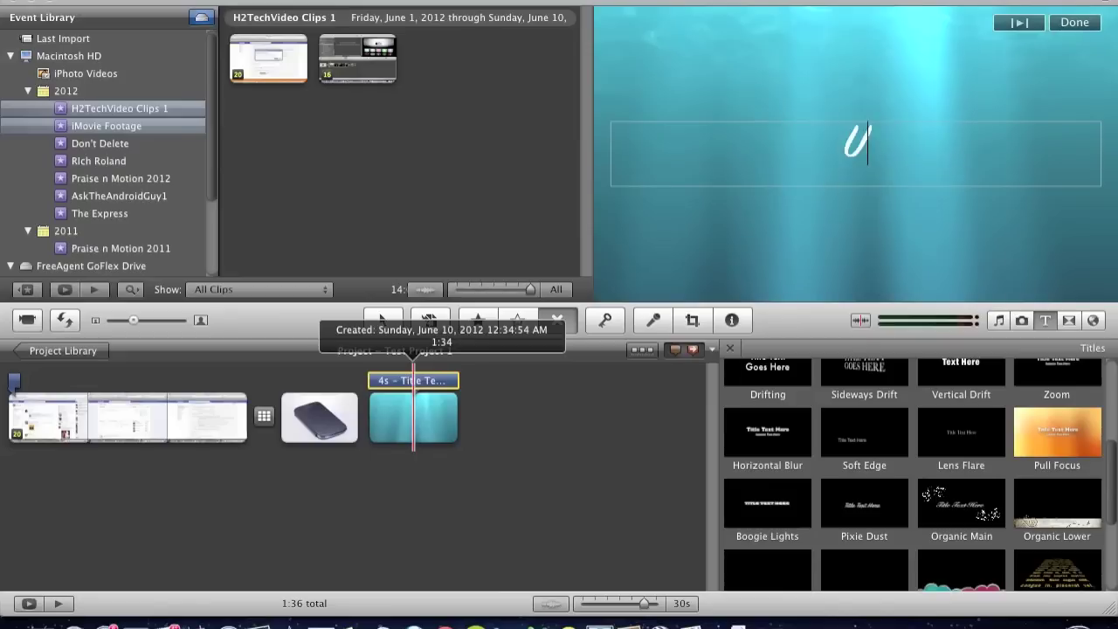
pyautogui.press('BackSpace')
pyautogui.press('BackSpace')
pyautogui.press('BackSpace')
pyautogui.press('BackSpace')
pyautogui.write('nderwater')
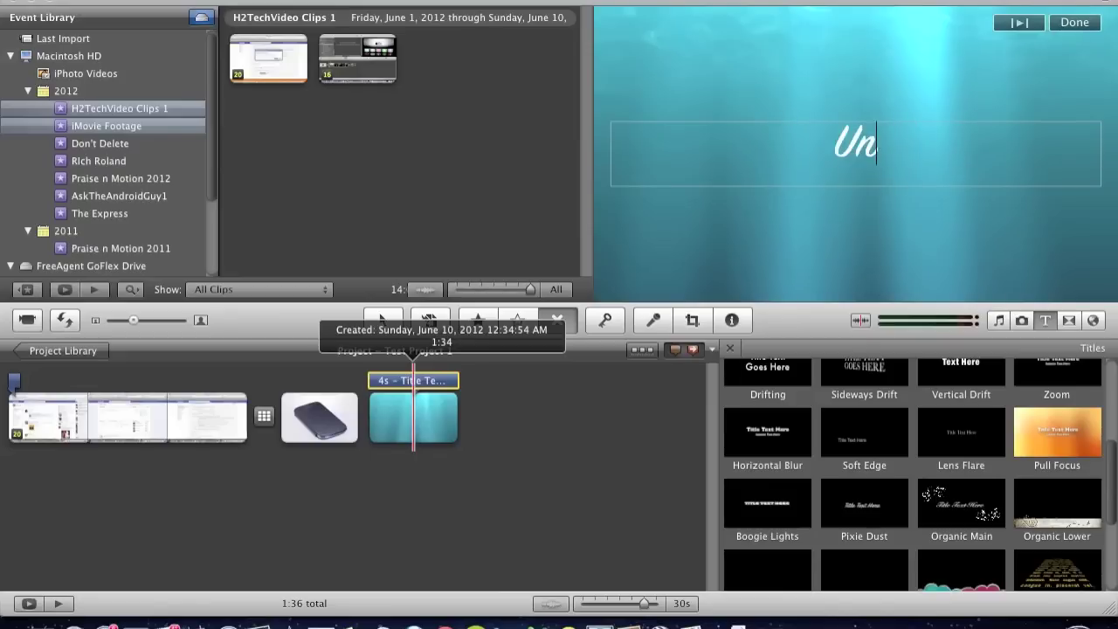
pyautogui.click(1057, 28)
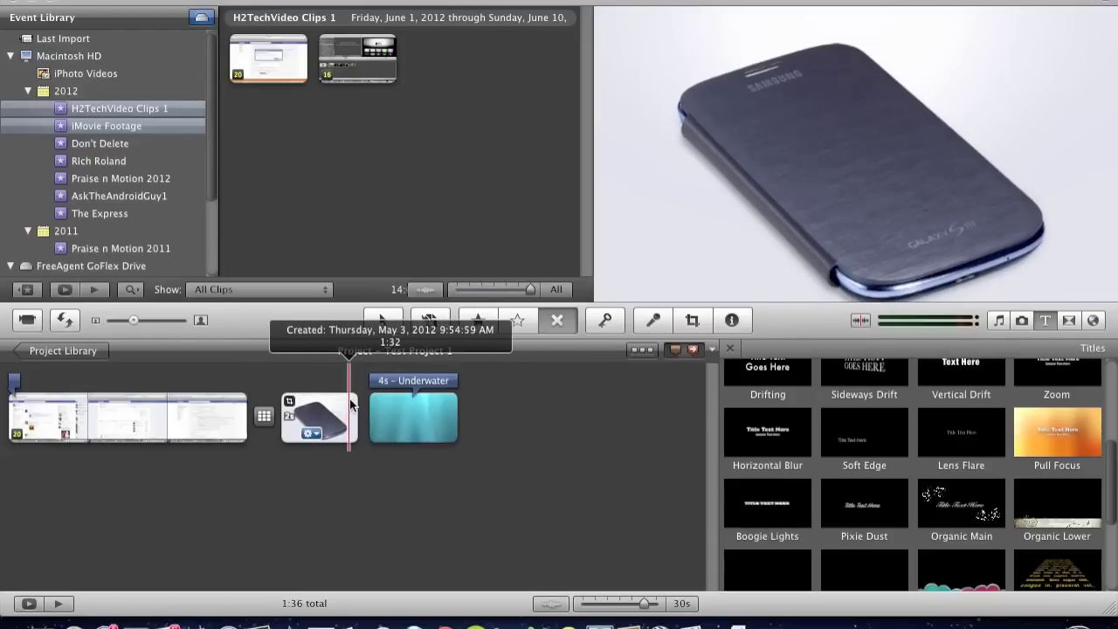
pyautogui.press('space')
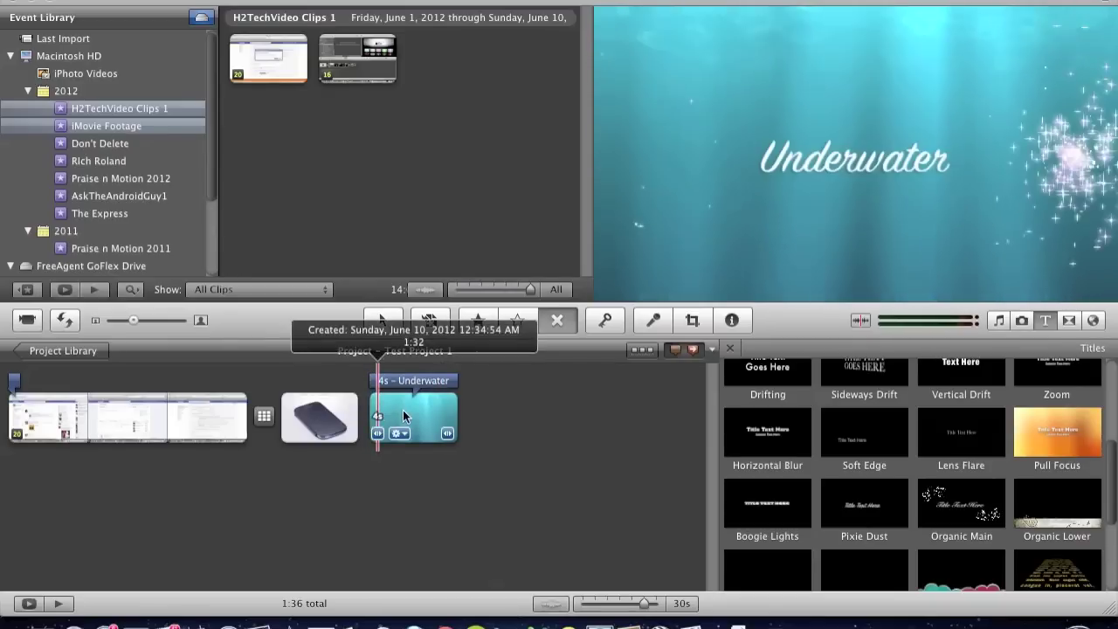
pyautogui.press('f')
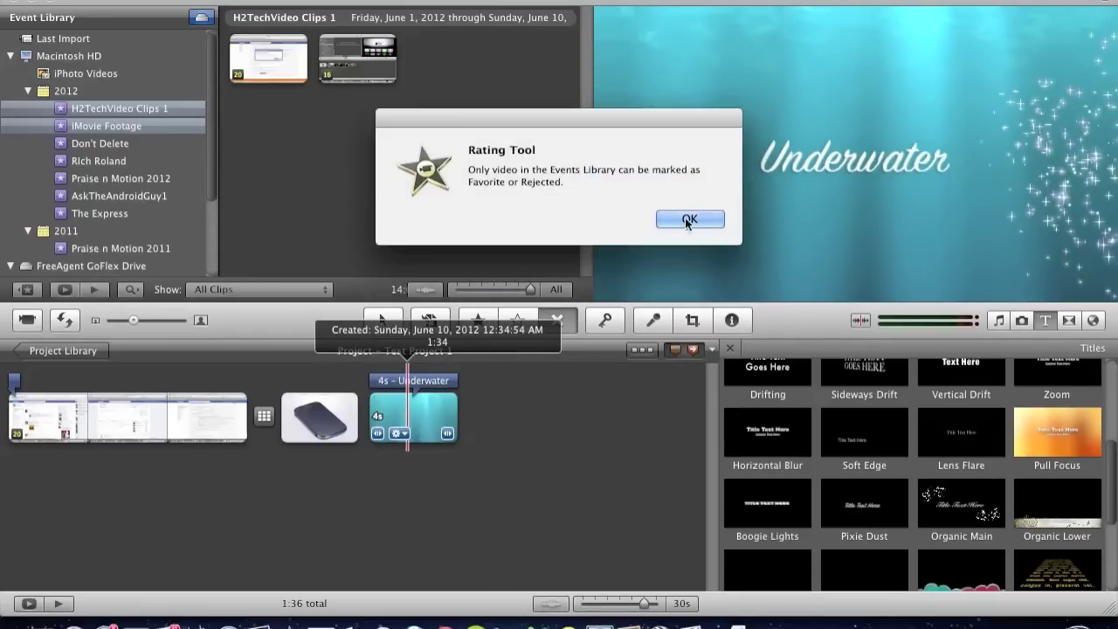
pyautogui.click(678, 218)
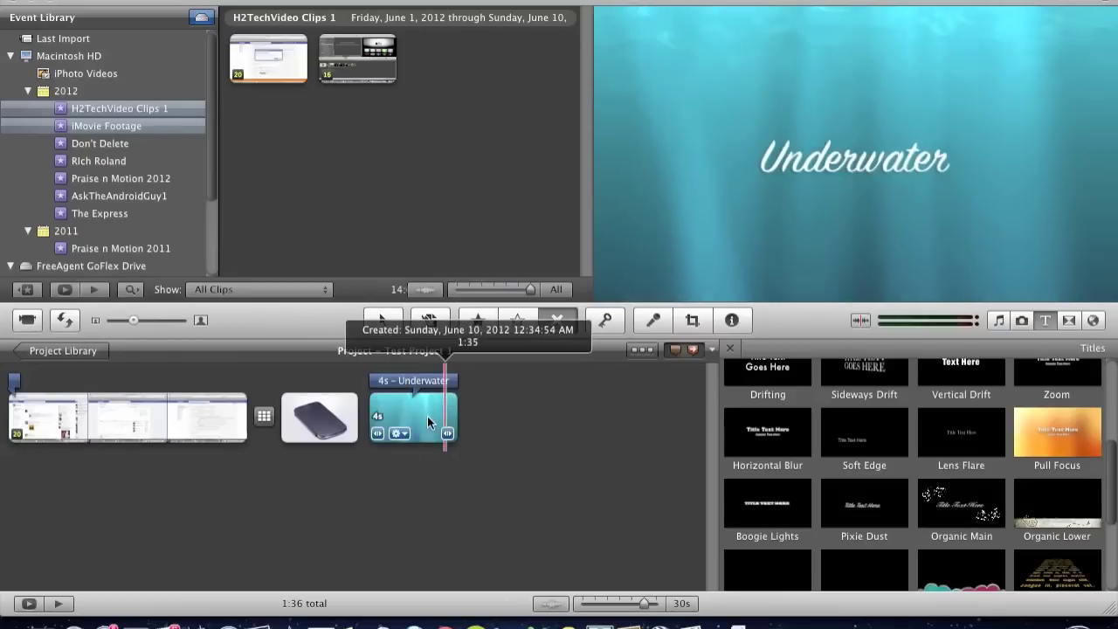
pyautogui.press('f')
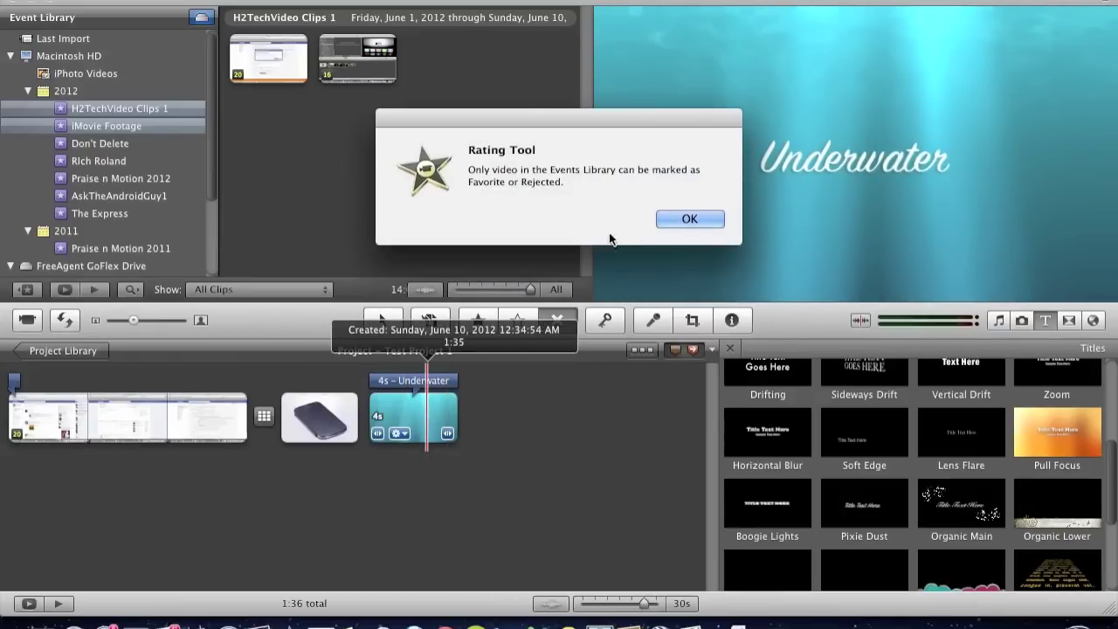
pyautogui.click(689, 219)
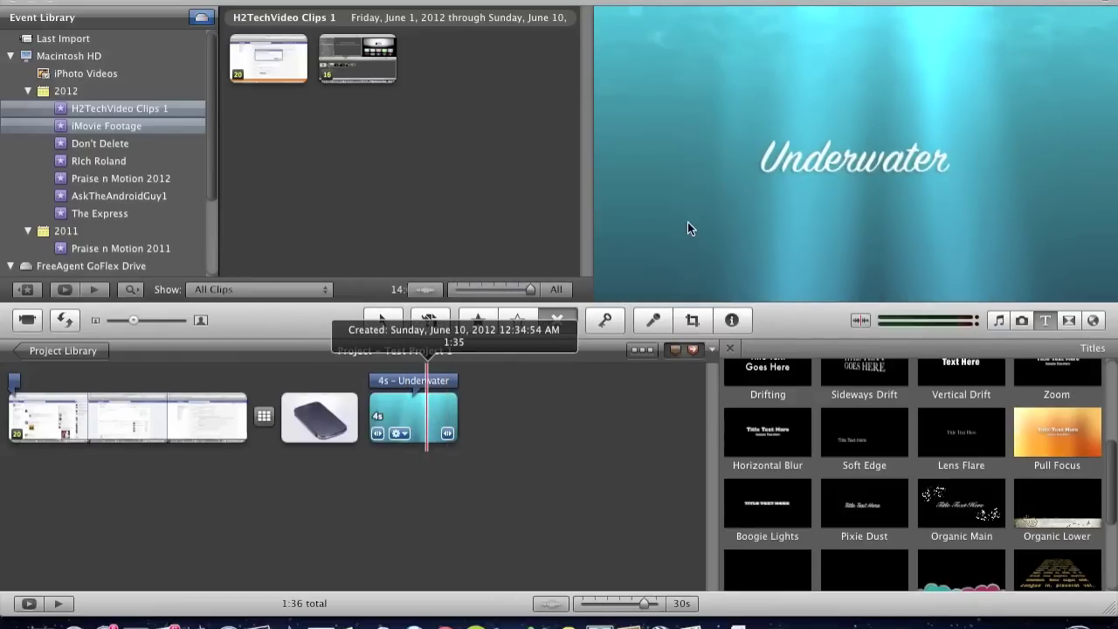
pyautogui.press('f')
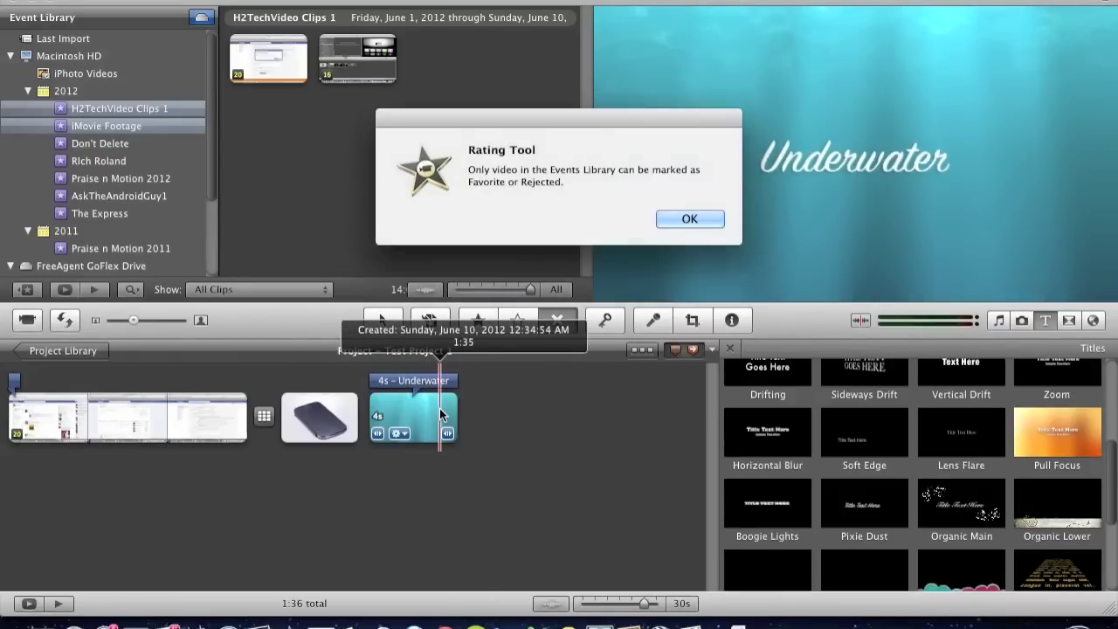
pyautogui.click(694, 222)
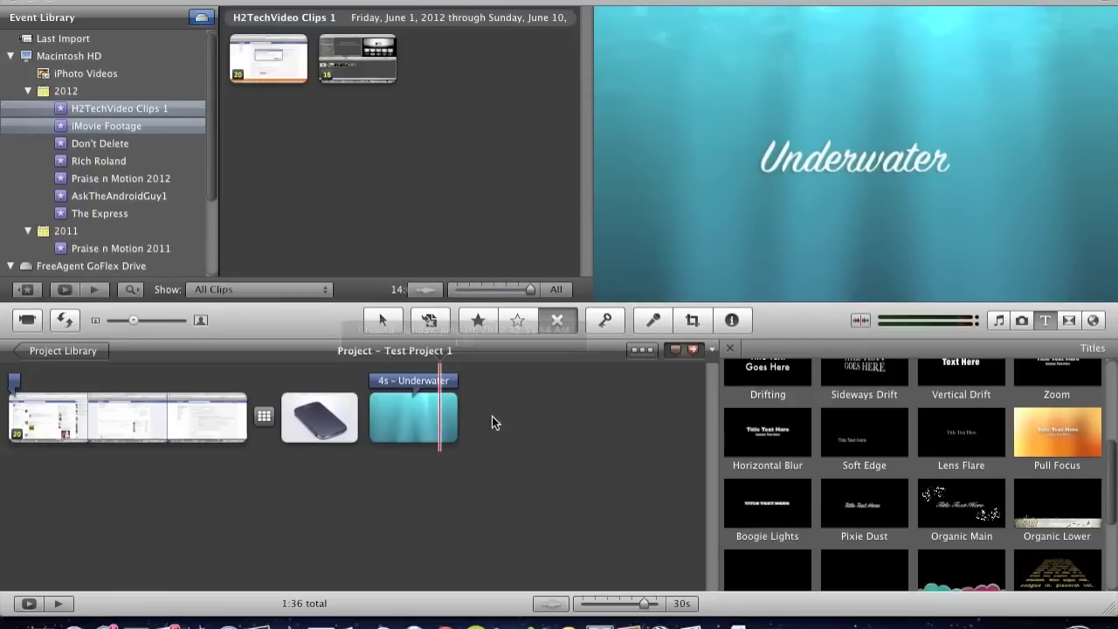
pyautogui.press('f')
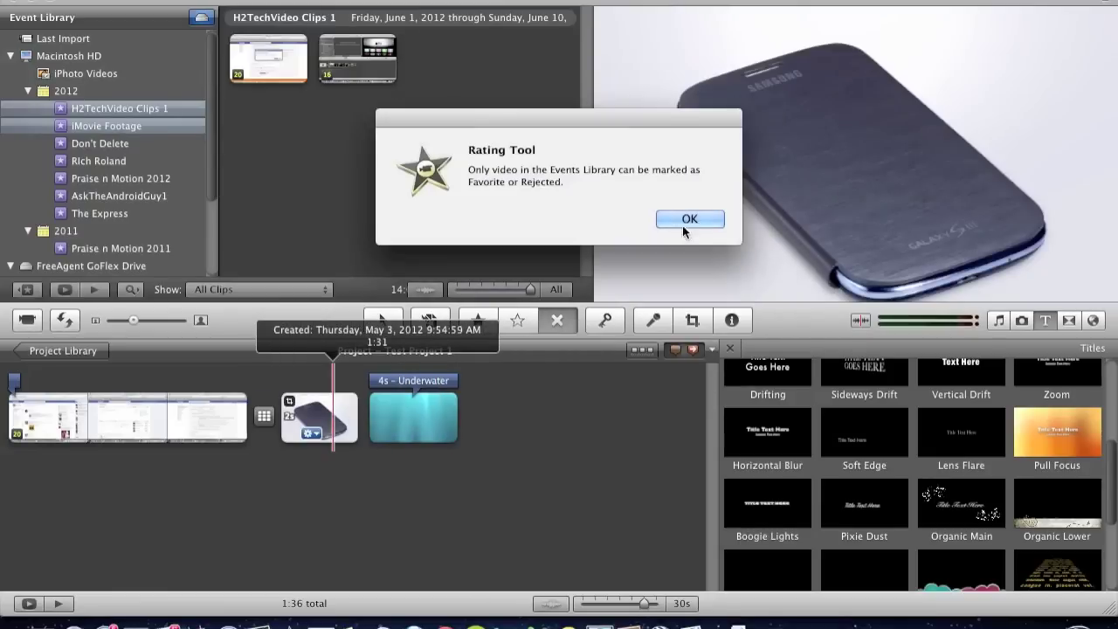
pyautogui.click(689, 220)
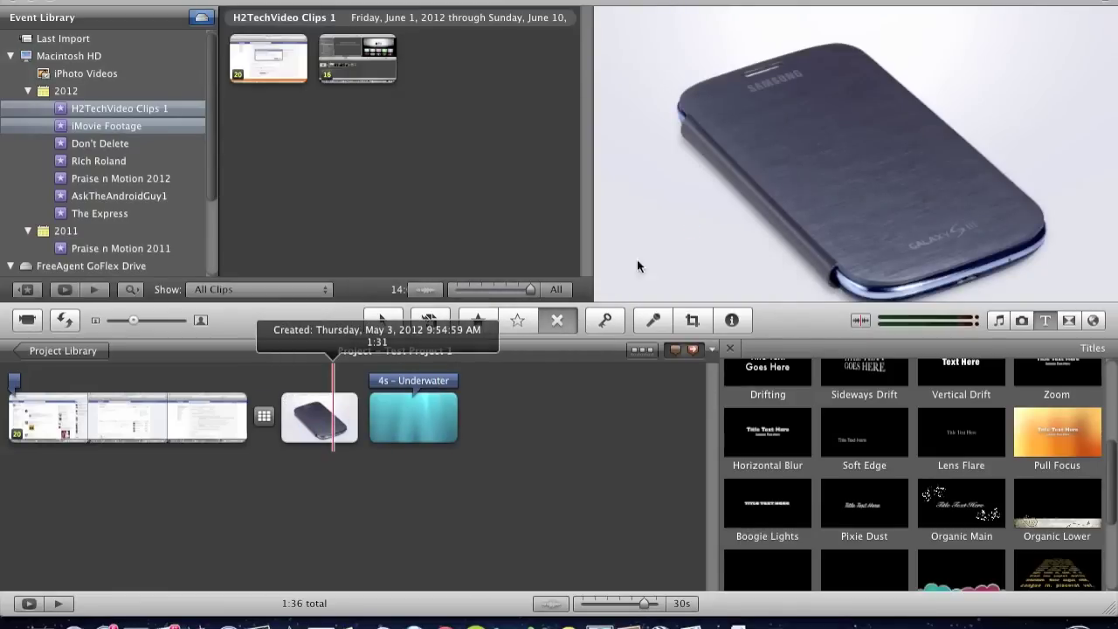
pyautogui.rightClick(534, 505)
pyautogui.click(448, 503)
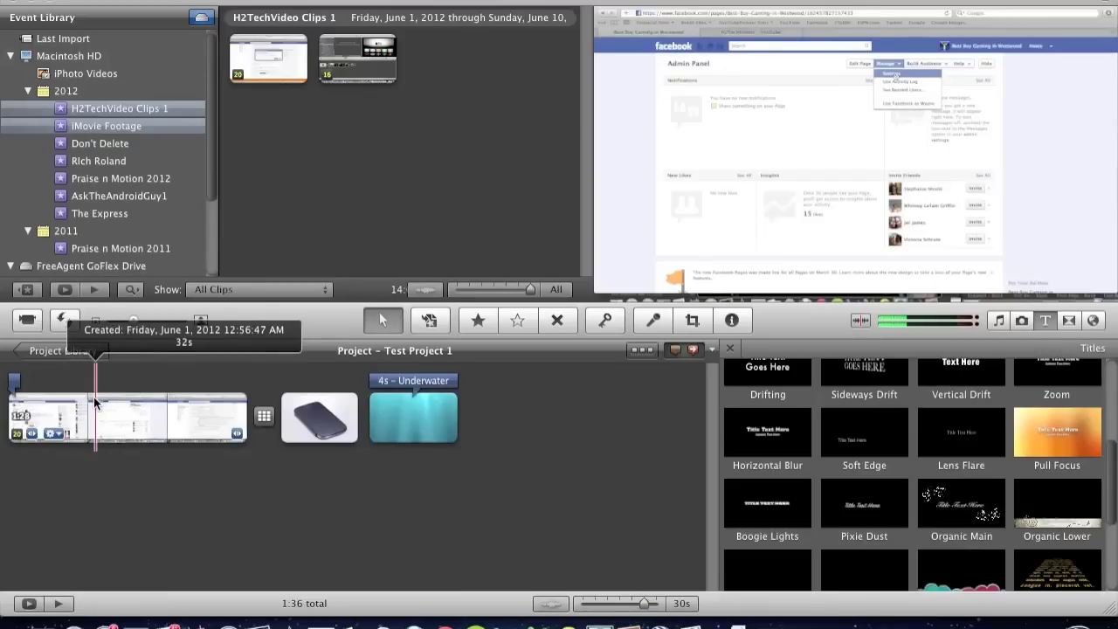
# Switch to the Project Library, back to Test Project 1's timeline, then to the library again
pyautogui.click(62, 351)
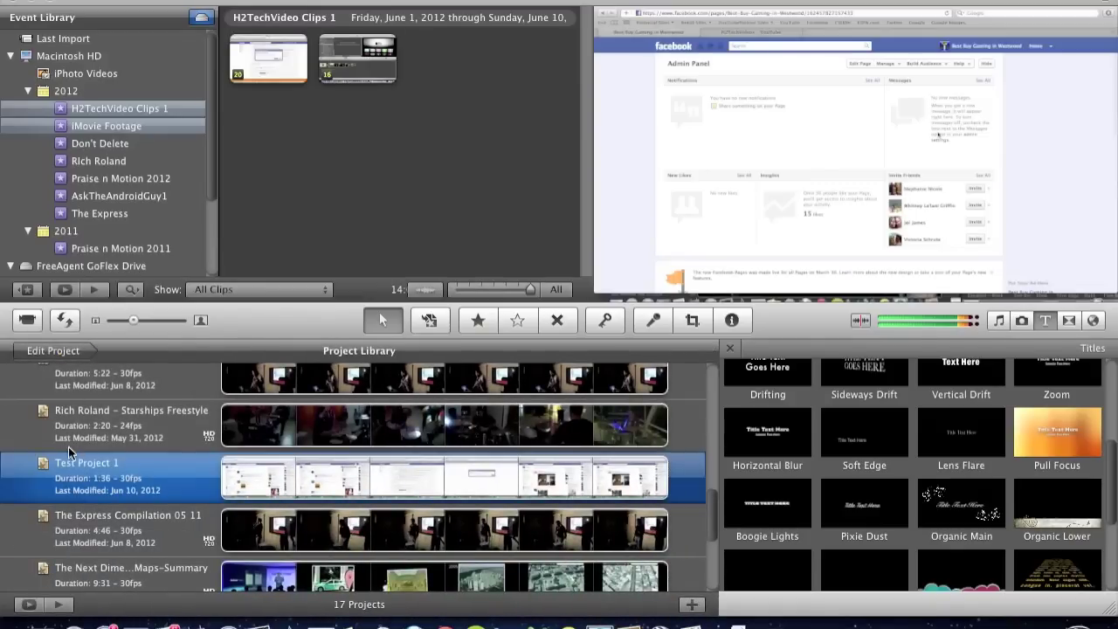
pyautogui.click(67, 354)
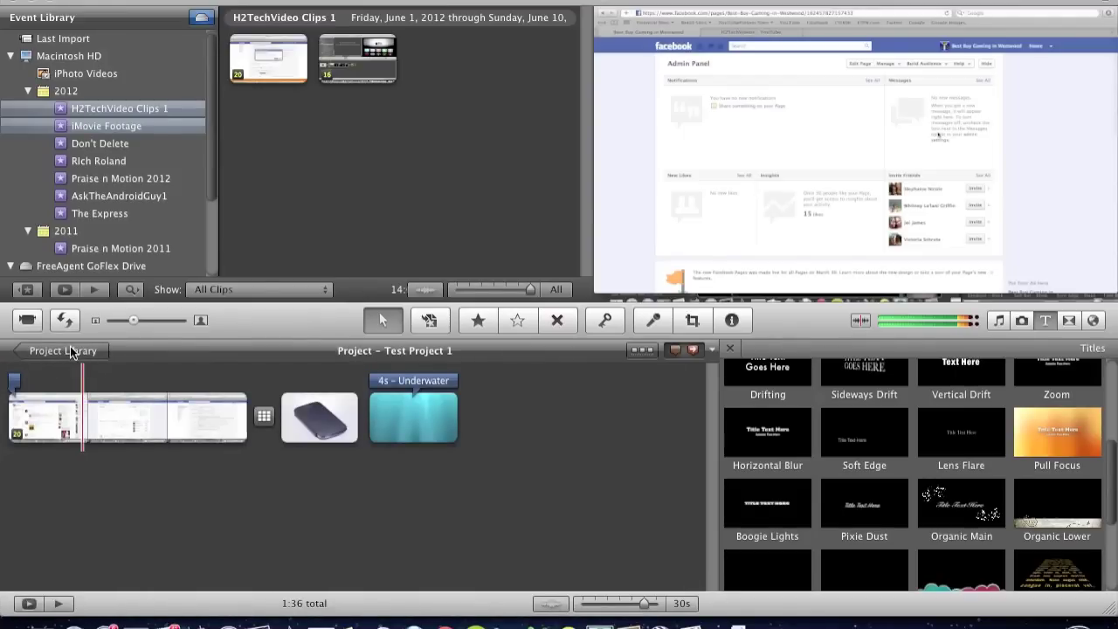
pyautogui.click(68, 350)
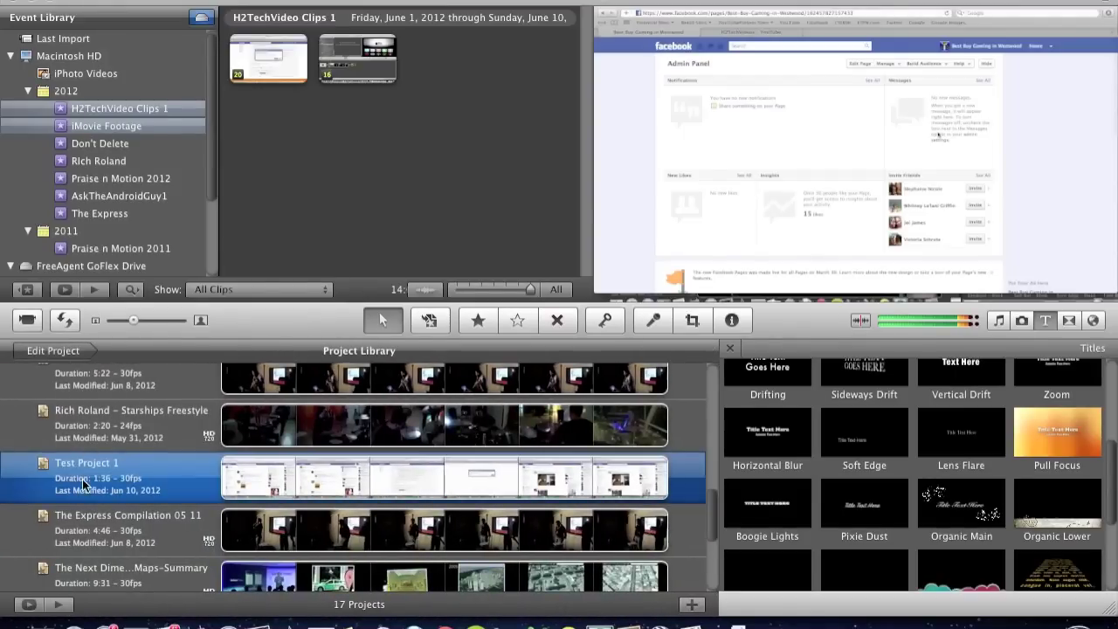
# Open Export Movie for Test Project 1 from its context menu, after a cancelled Share > Export attempt
pyautogui.rightClick(155, 489)
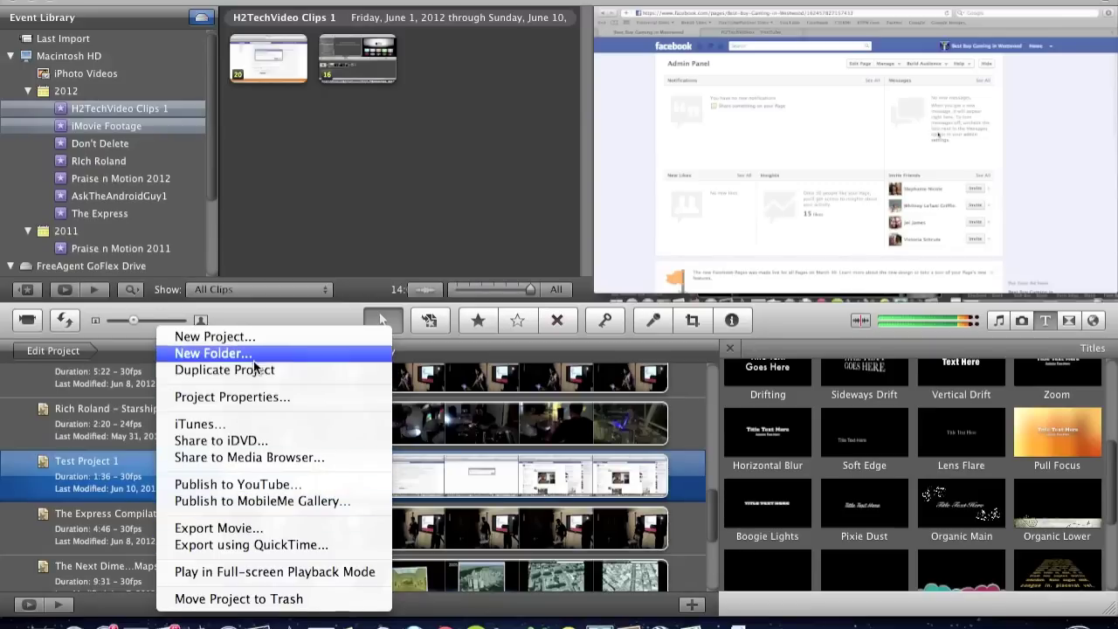
pyautogui.click(341, 253)
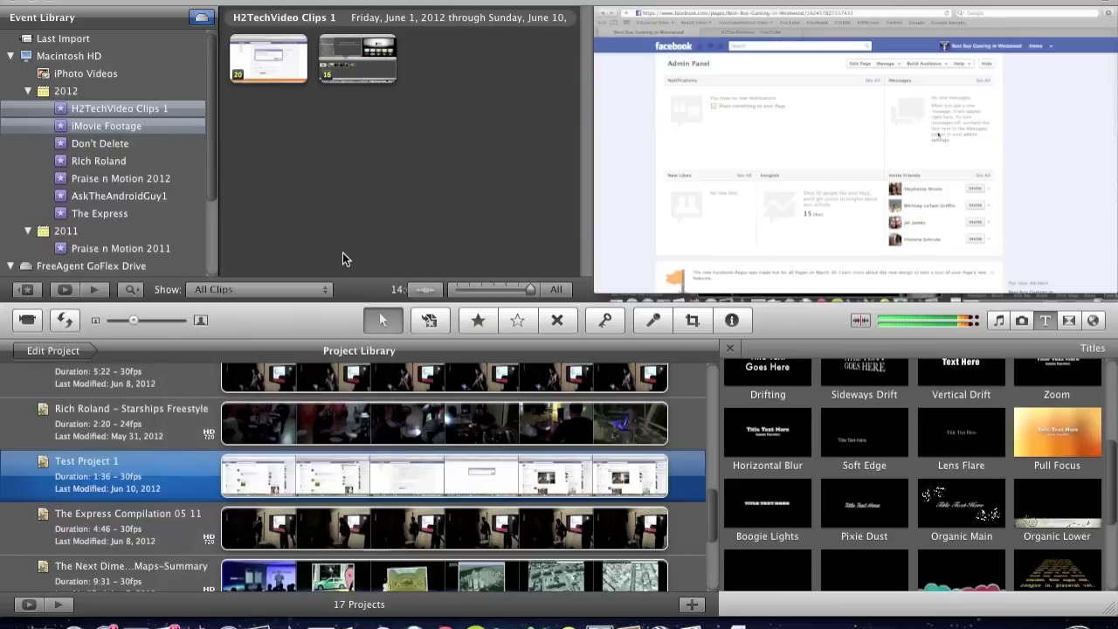
pyautogui.click(323, 0)
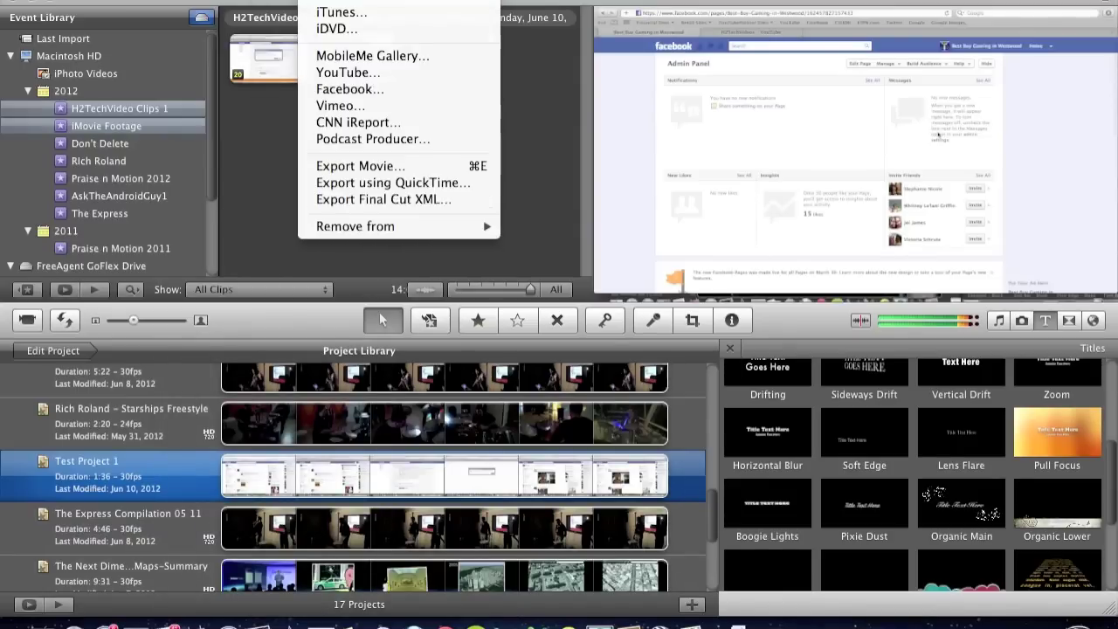
pyautogui.click(340, 166)
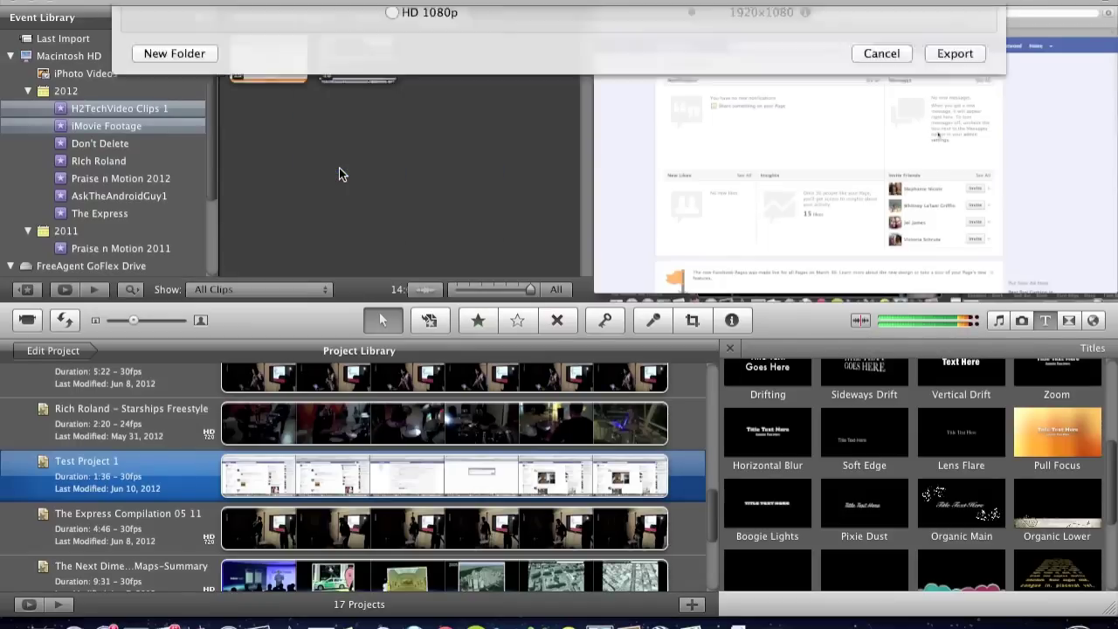
pyautogui.press('Escape')
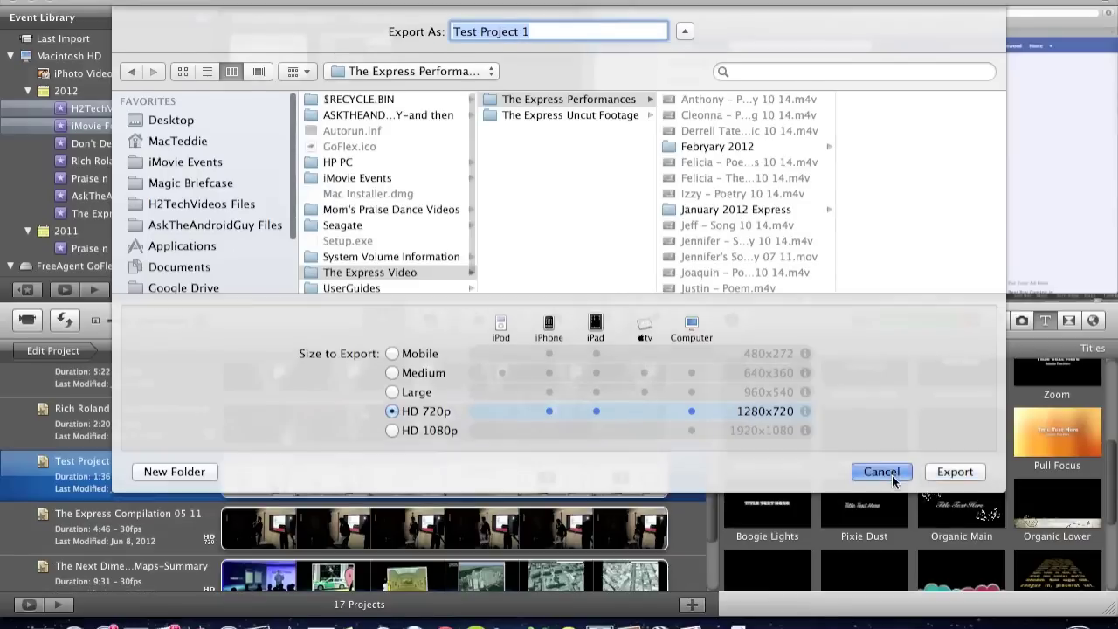
pyautogui.rightClick(177, 479)
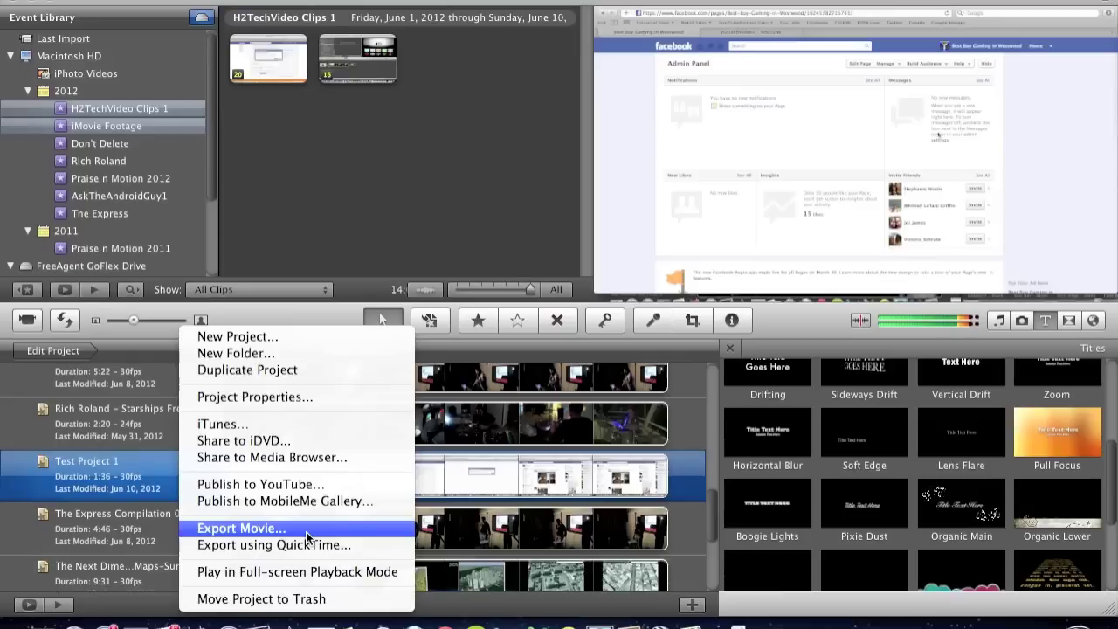
pyautogui.click(244, 531)
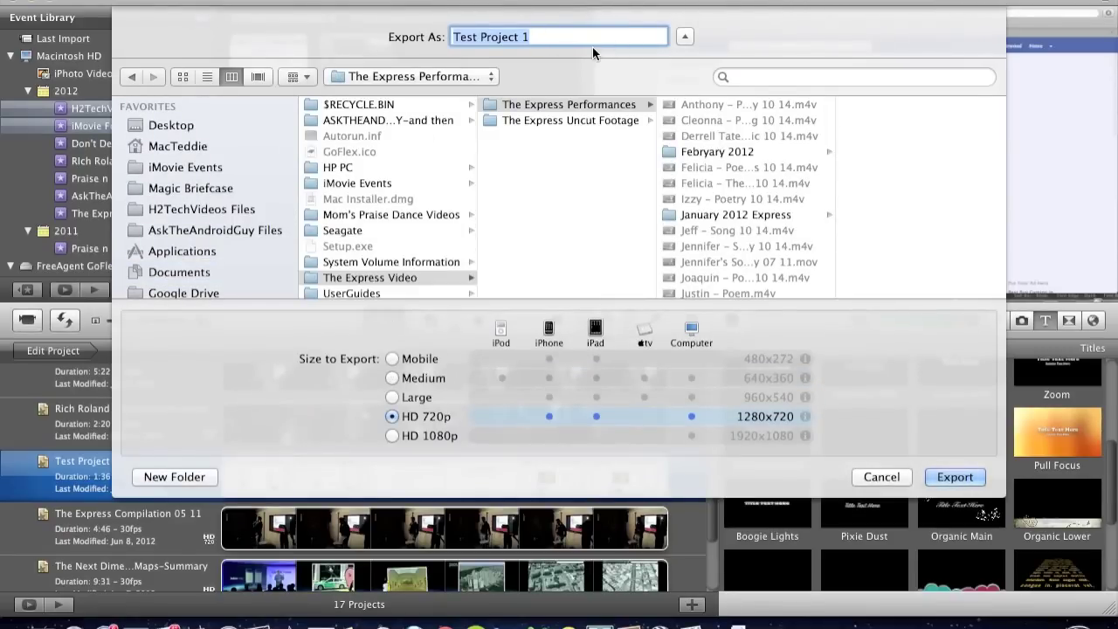
# Set the movie export destination to the Desktop
pyautogui.click(161, 149)
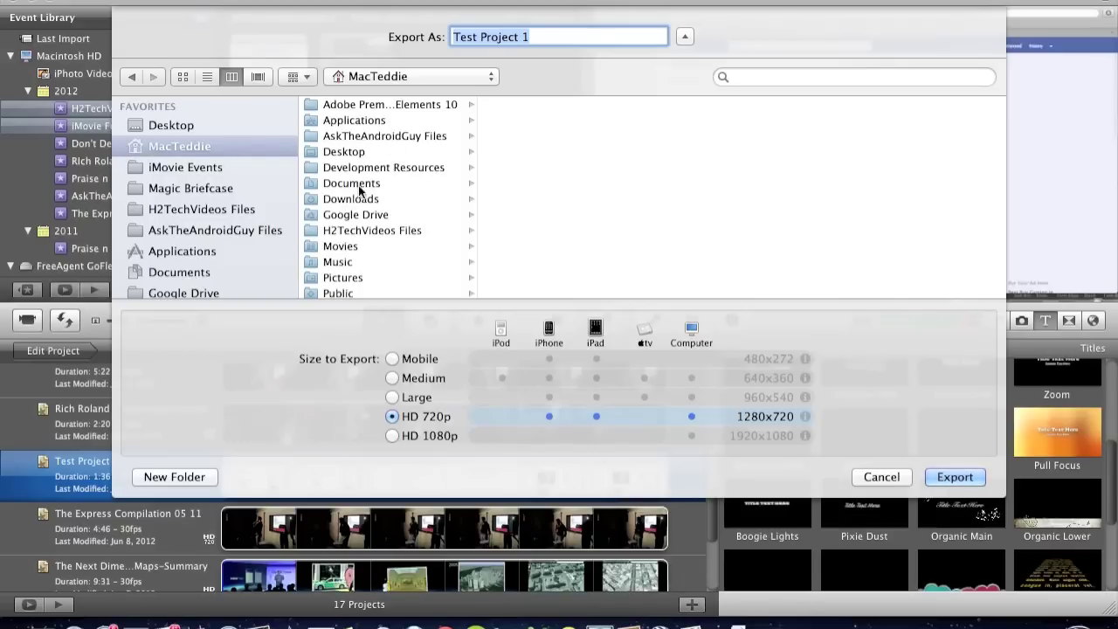
pyautogui.click(350, 245)
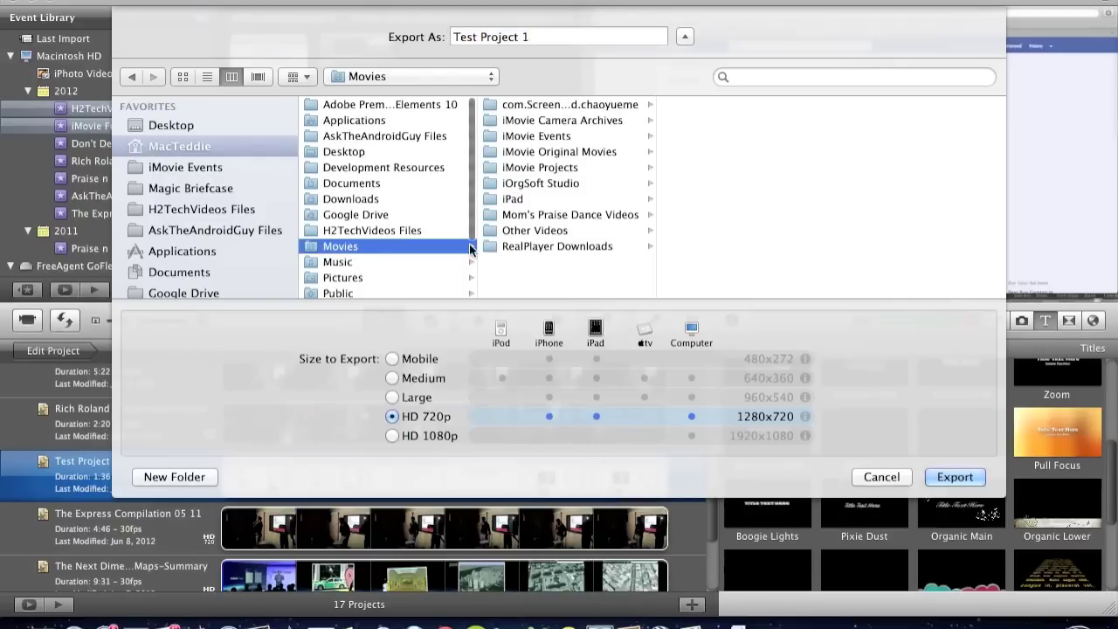
pyautogui.click(171, 125)
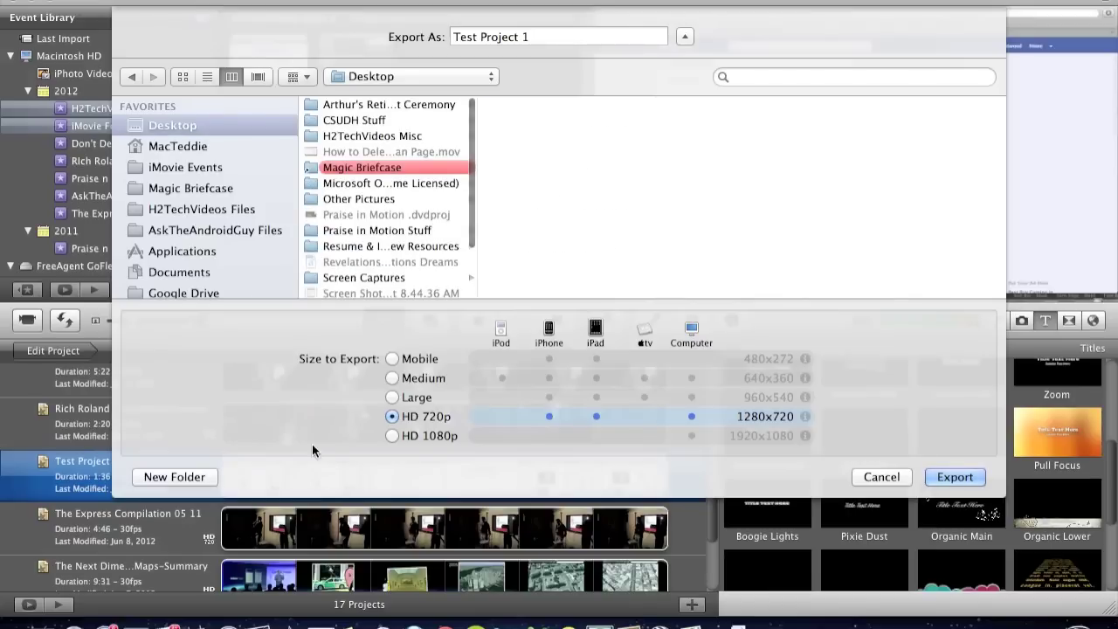
# Try the Mobile, Medium and Large sizes, settle on HD 720p, then close the export settings
pyautogui.click(393, 359)
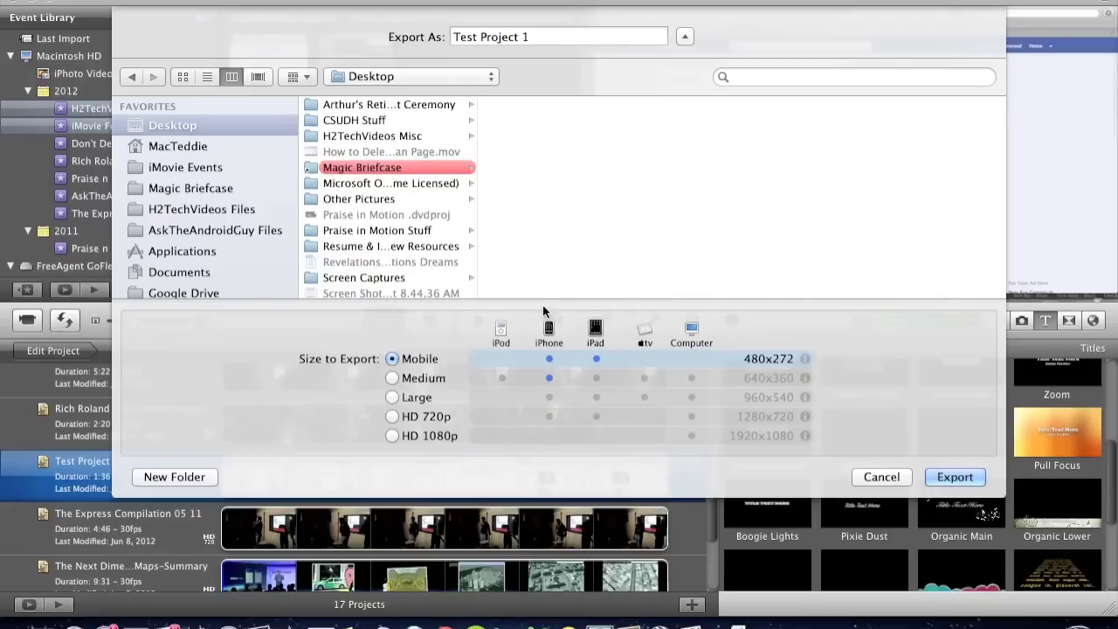
pyautogui.click(397, 377)
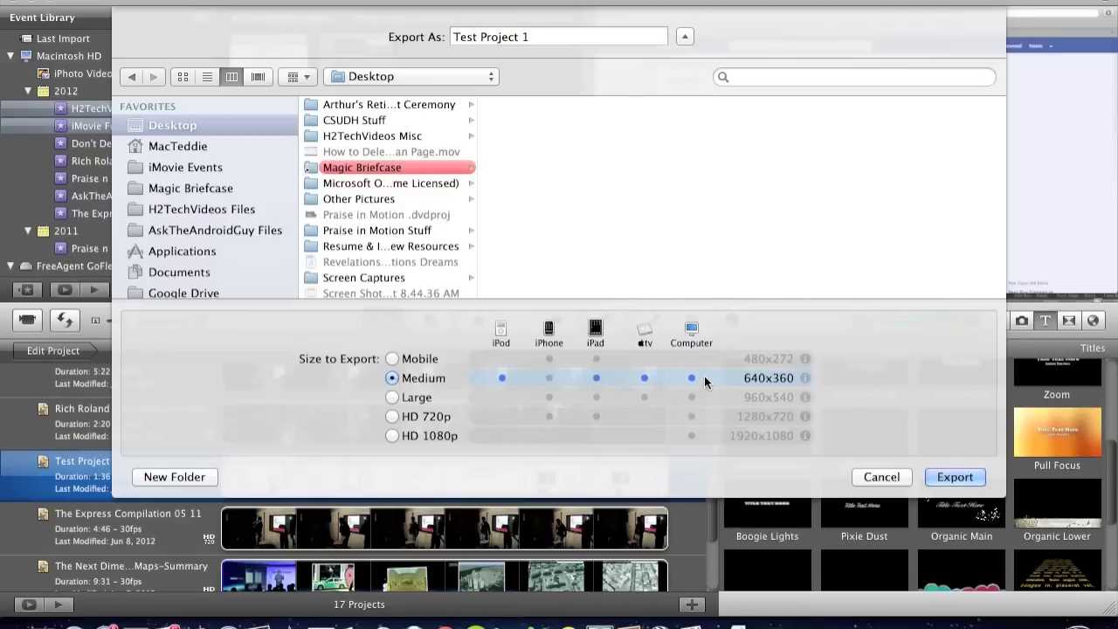
pyautogui.click(392, 397)
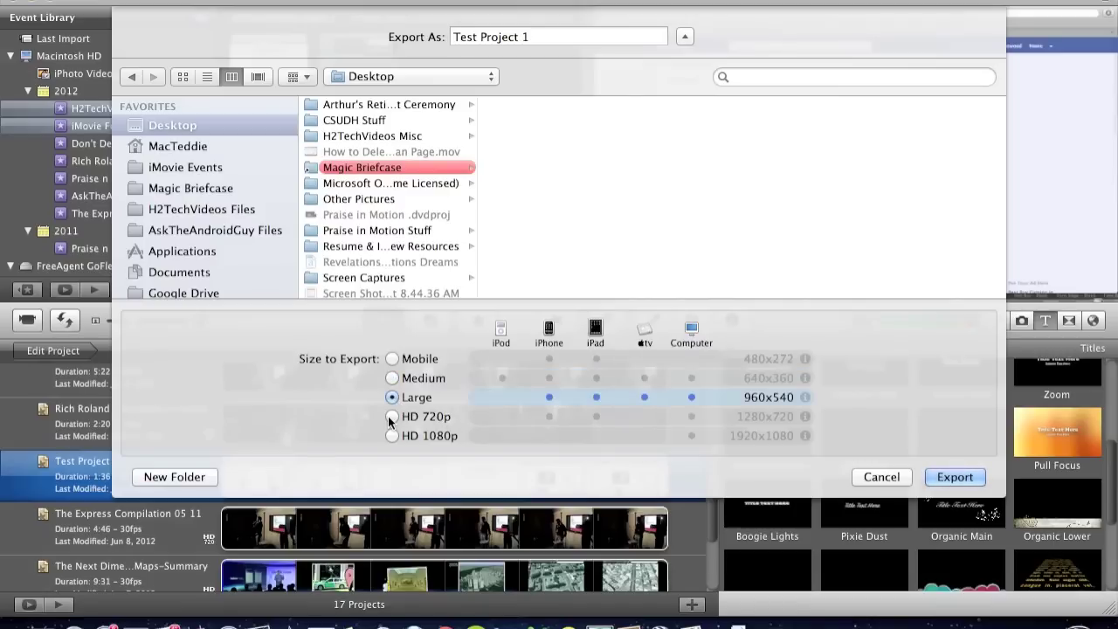
pyautogui.click(391, 417)
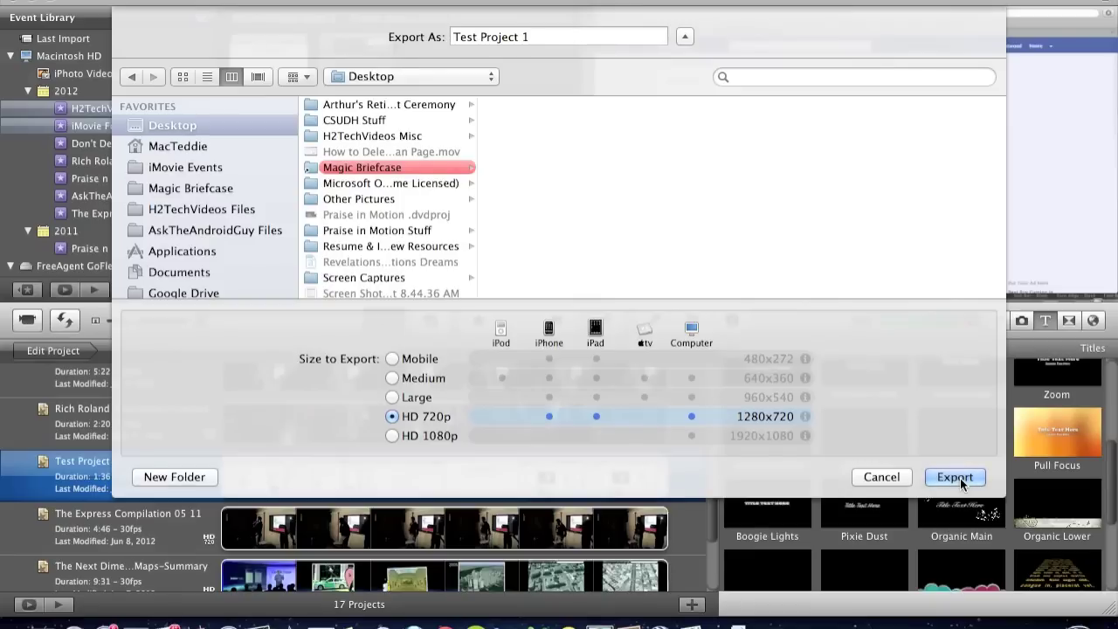
pyautogui.click(873, 476)
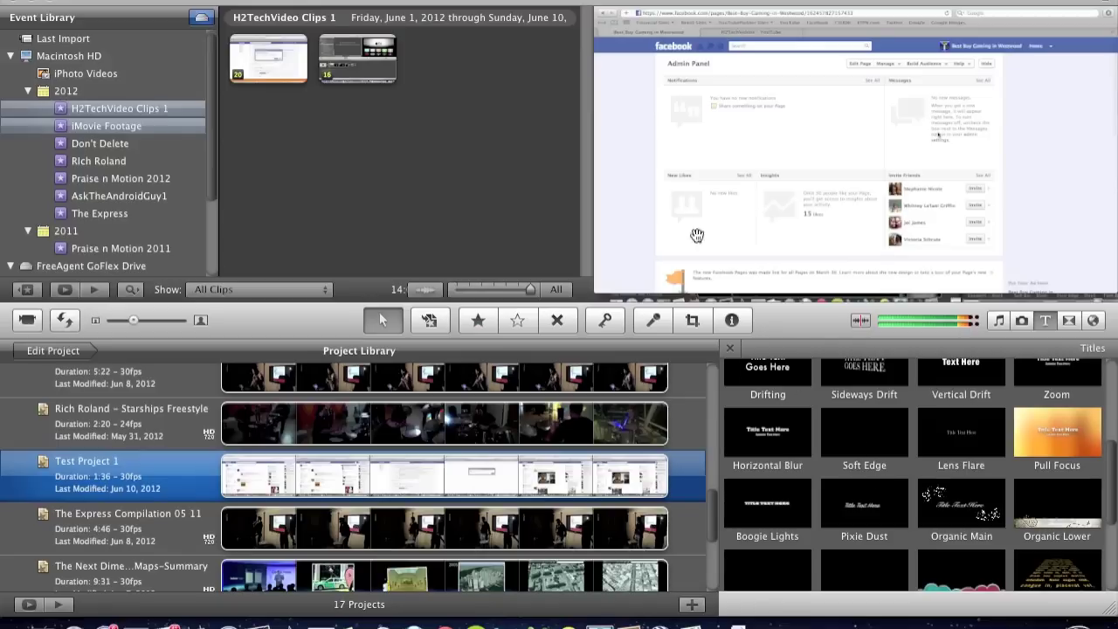
# Dismiss the Export sheet, returning to the Project Library with Test Project 1 listed
pyautogui.click(541, 2)
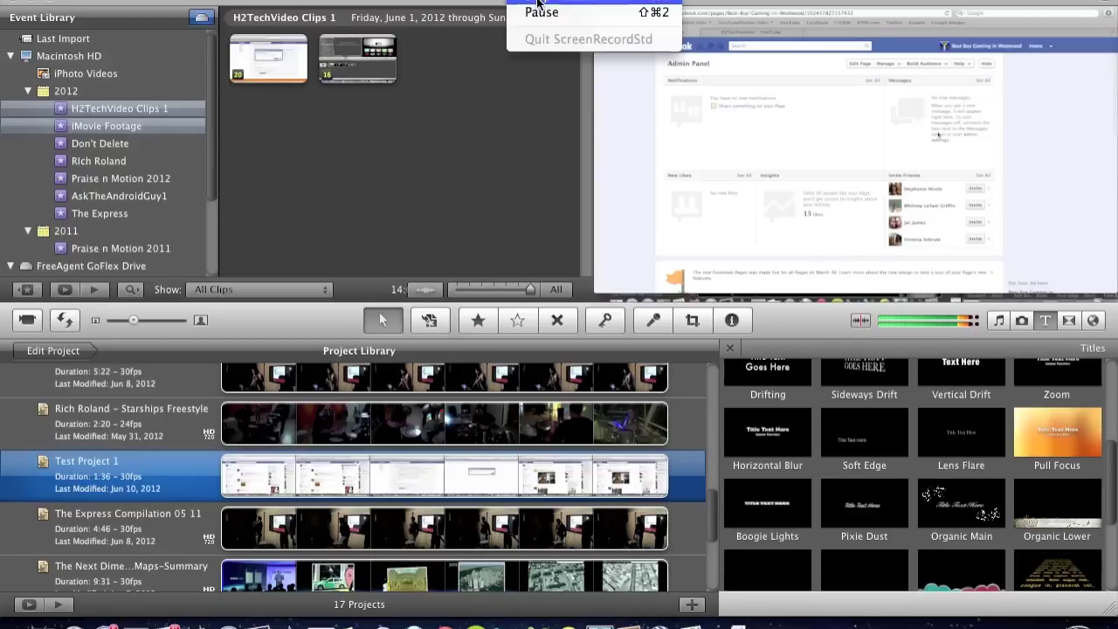